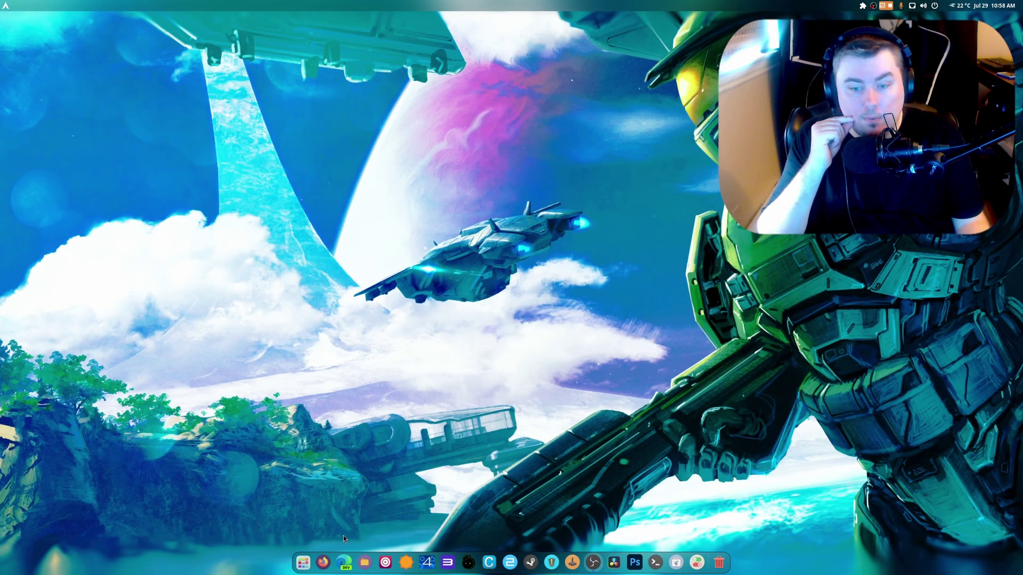
Step: In Edge, show the Live tab of YouTube Studio's Channel content to list past stream replays
{"action": "left_click", "coordinate": [344, 562]}
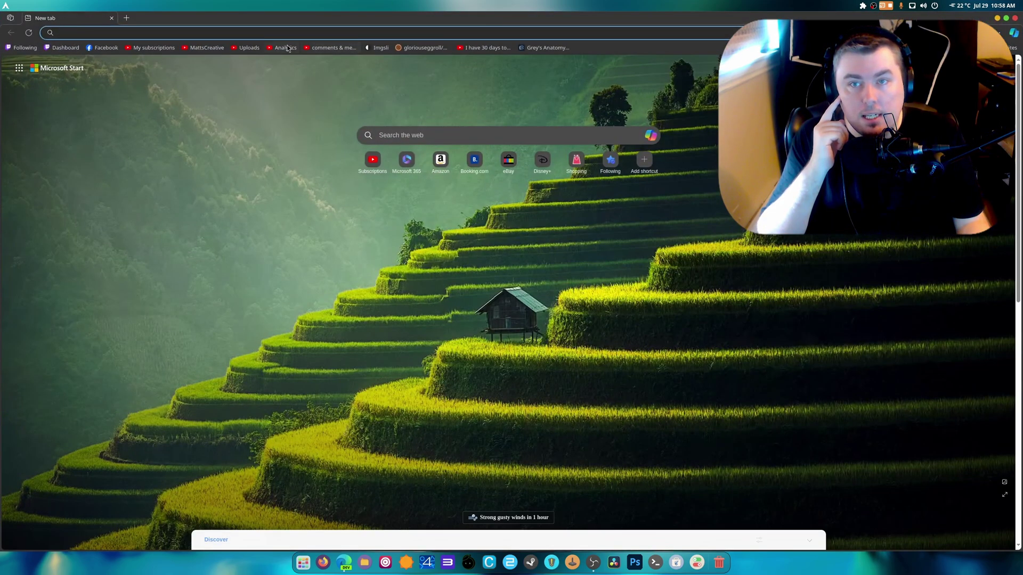
{"action": "left_click", "coordinate": [259, 49]}
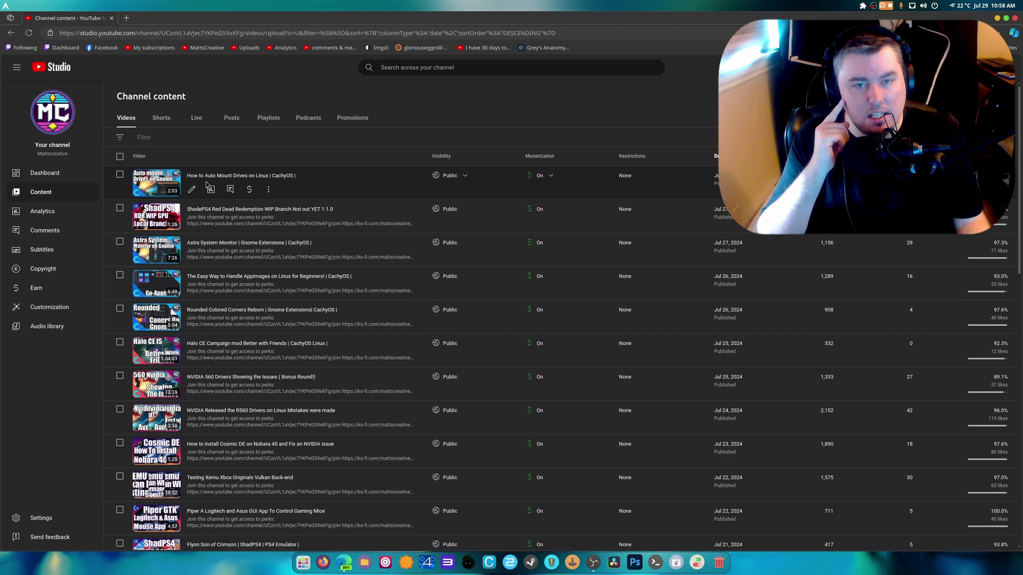
{"action": "left_click", "coordinate": [196, 118]}
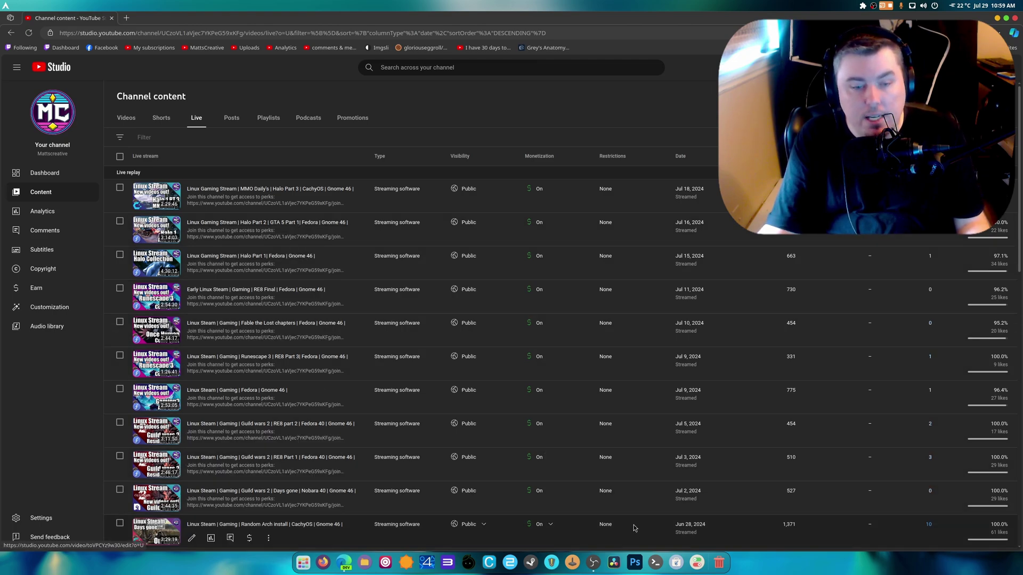
Step: Search the maximized GNOME Software for 'jdownloader' and launch JDownloader from its details page
{"action": "left_click", "coordinate": [675, 563]}
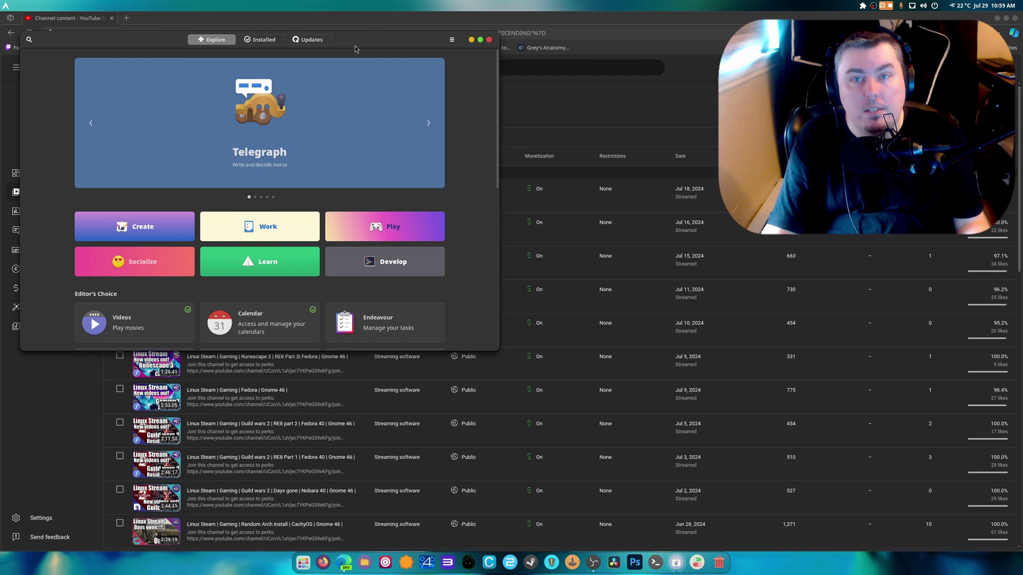
{"action": "double_click", "coordinate": [355, 46]}
{"action": "left_click", "coordinate": [9, 21]}
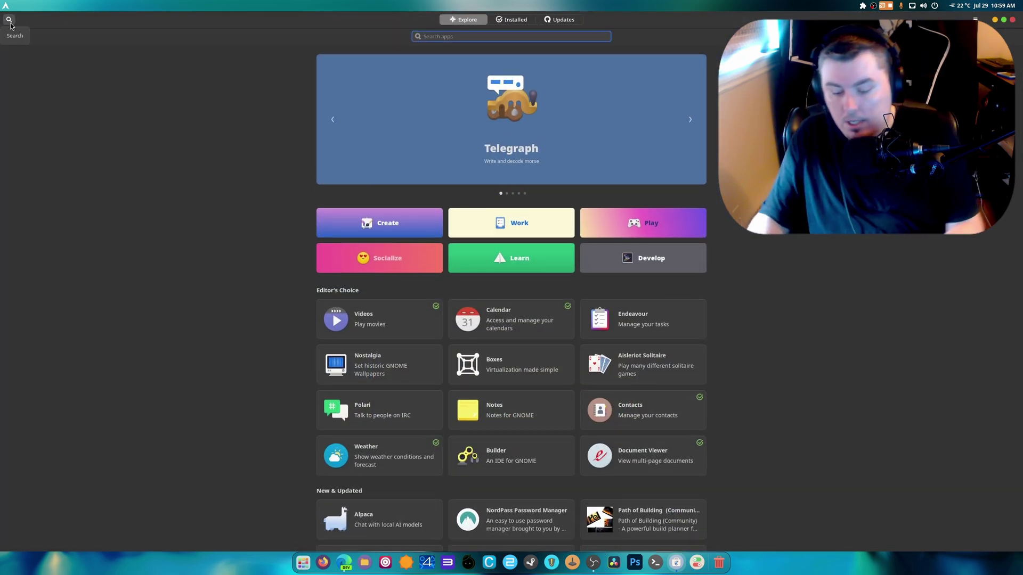
{"action": "type", "text": "jdownloader"}
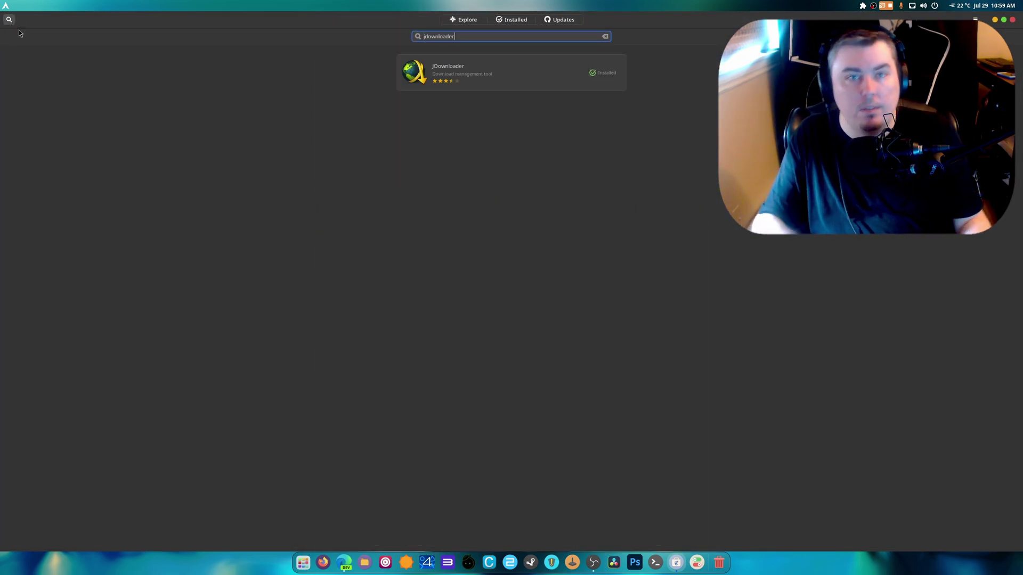
{"action": "left_click", "coordinate": [523, 68]}
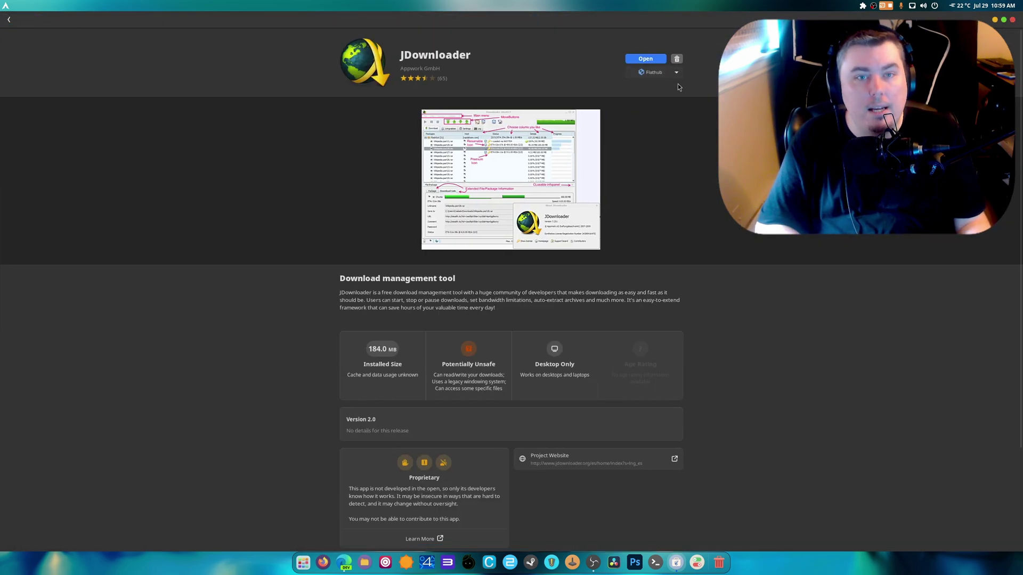
{"action": "left_click", "coordinate": [646, 59]}
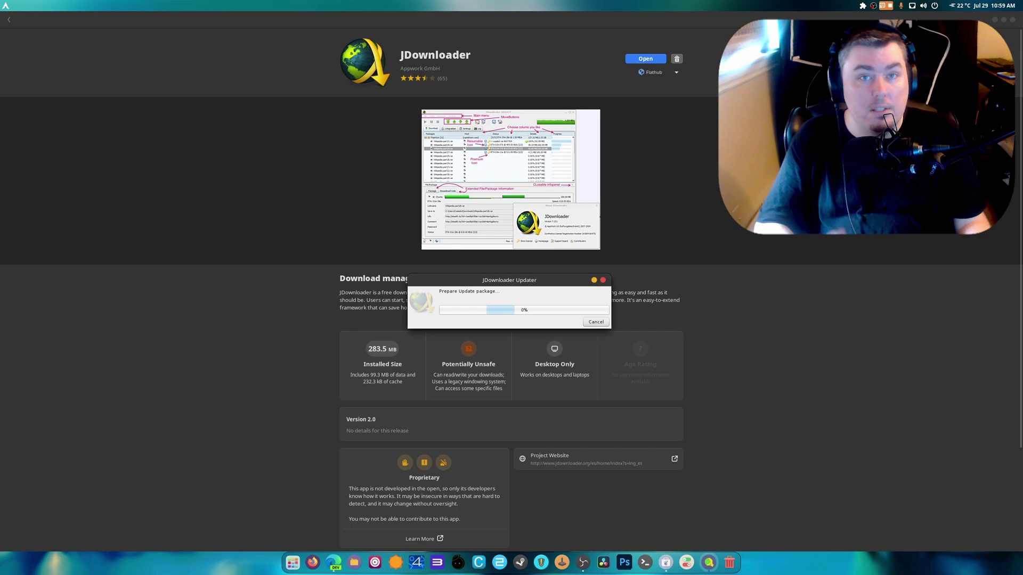
Step: Close Software and set Max. simultaneous Downloads to 2 from JDownloader's LinkGrabber Settings menu
{"action": "left_click", "coordinate": [1013, 20]}
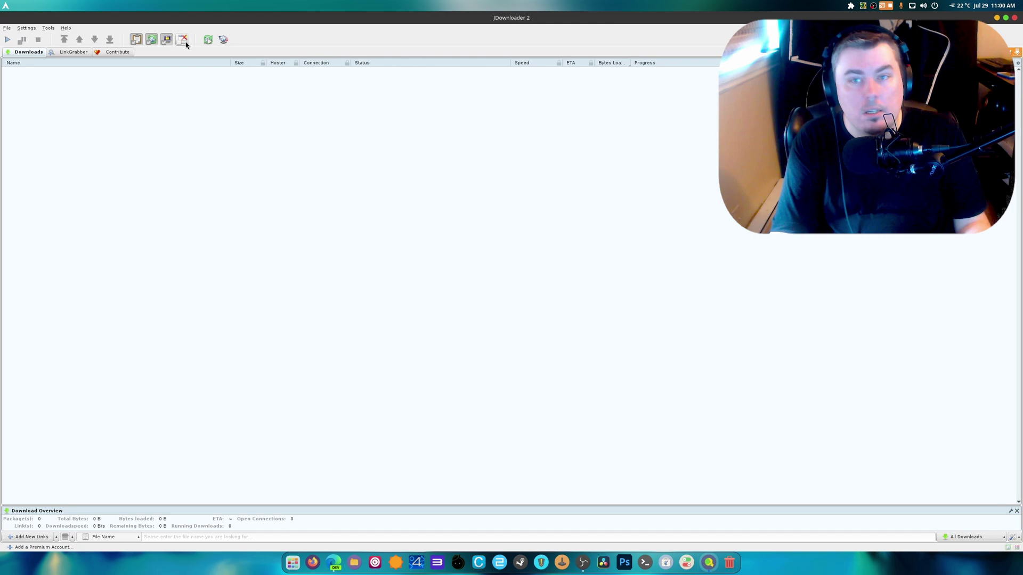
{"action": "left_click", "coordinate": [52, 53]}
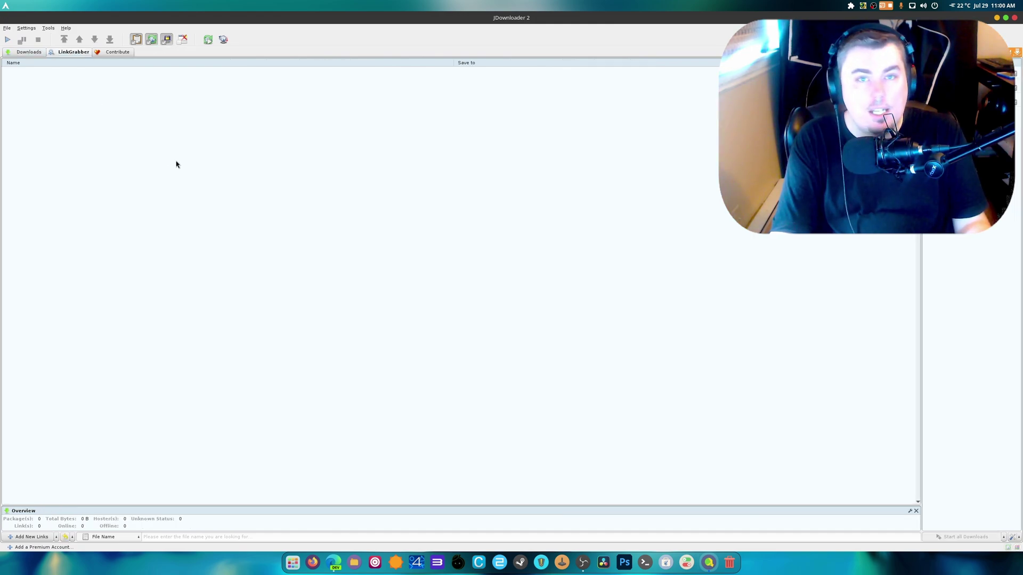
{"action": "left_click", "coordinate": [26, 27]}
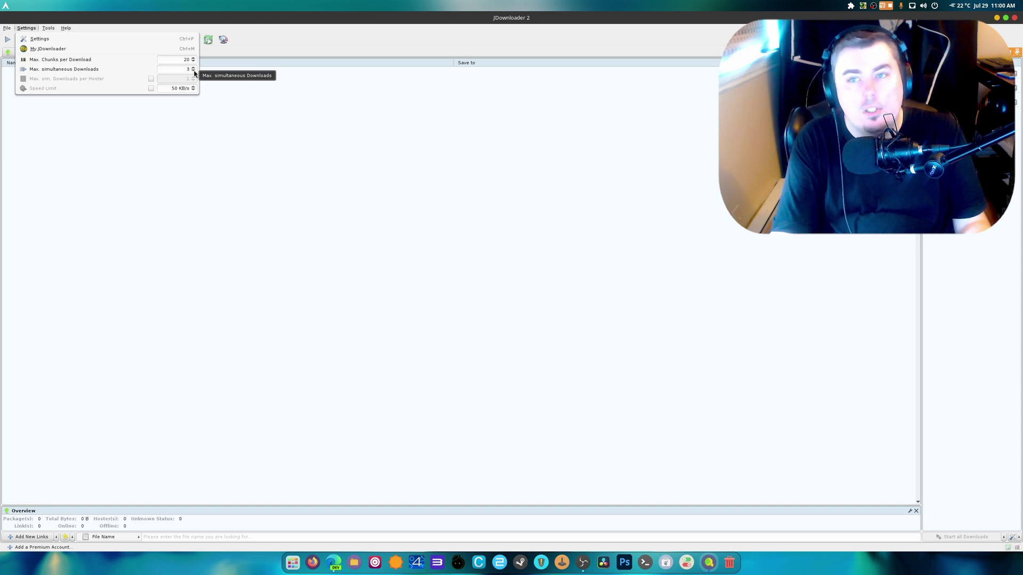
{"action": "left_click", "coordinate": [194, 72]}
{"action": "left_click", "coordinate": [437, 93]}
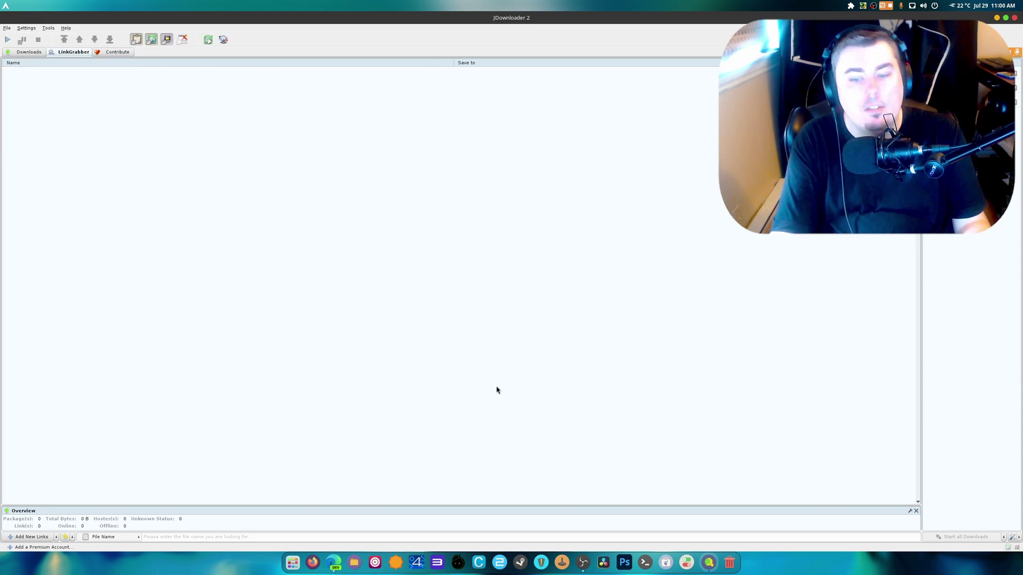
Step: Copy the watch links of the newest and second-newest live streams via their Options menus
{"action": "left_click", "coordinate": [333, 563]}
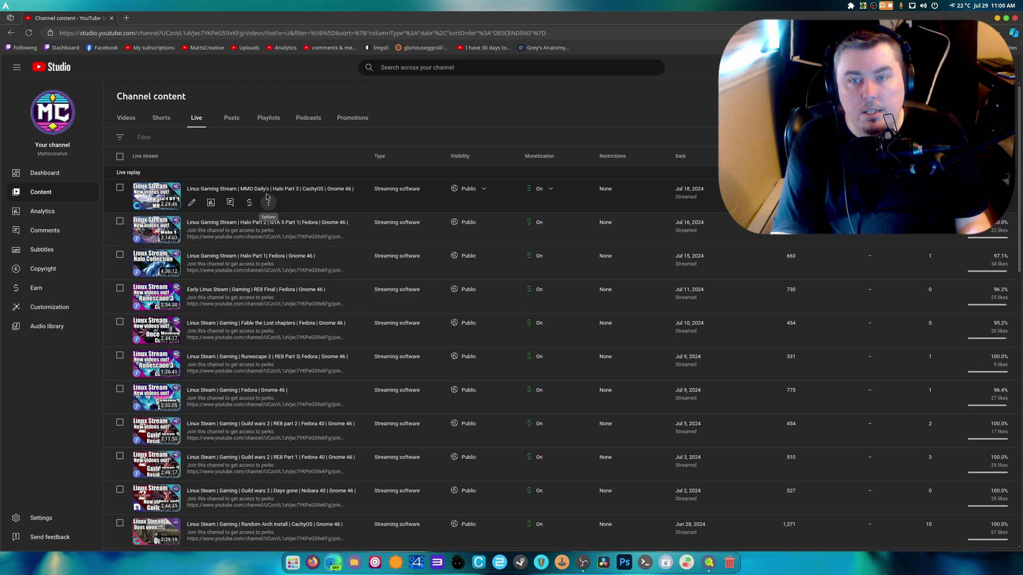
{"action": "left_click", "coordinate": [270, 204]}
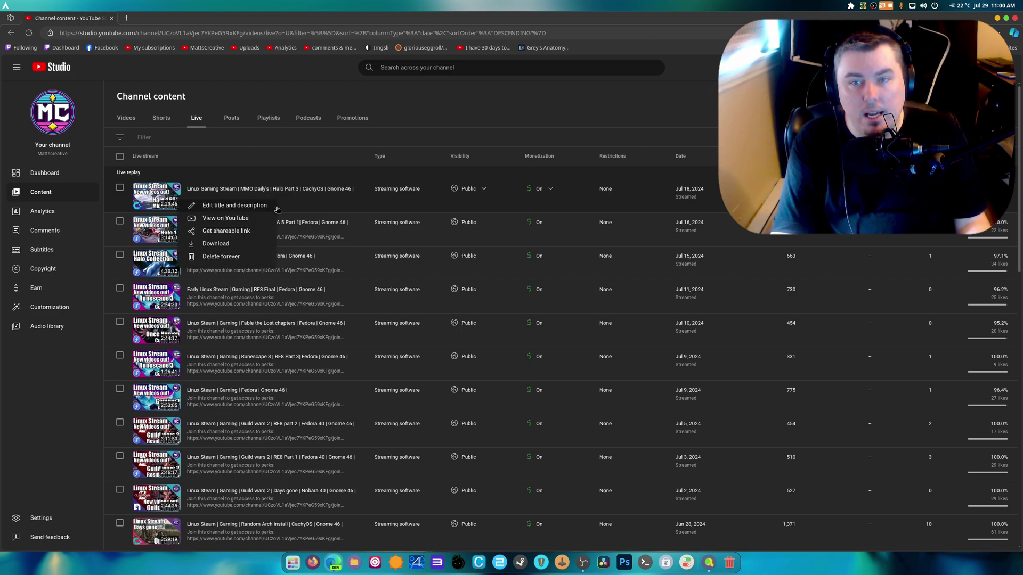
{"action": "right_click", "coordinate": [237, 220]}
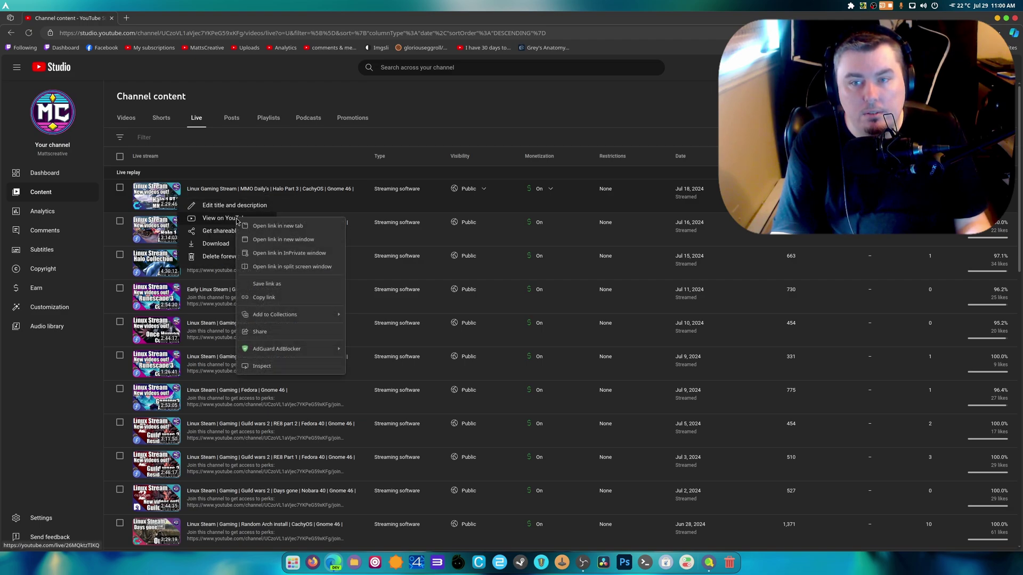
{"action": "left_click", "coordinate": [305, 296]}
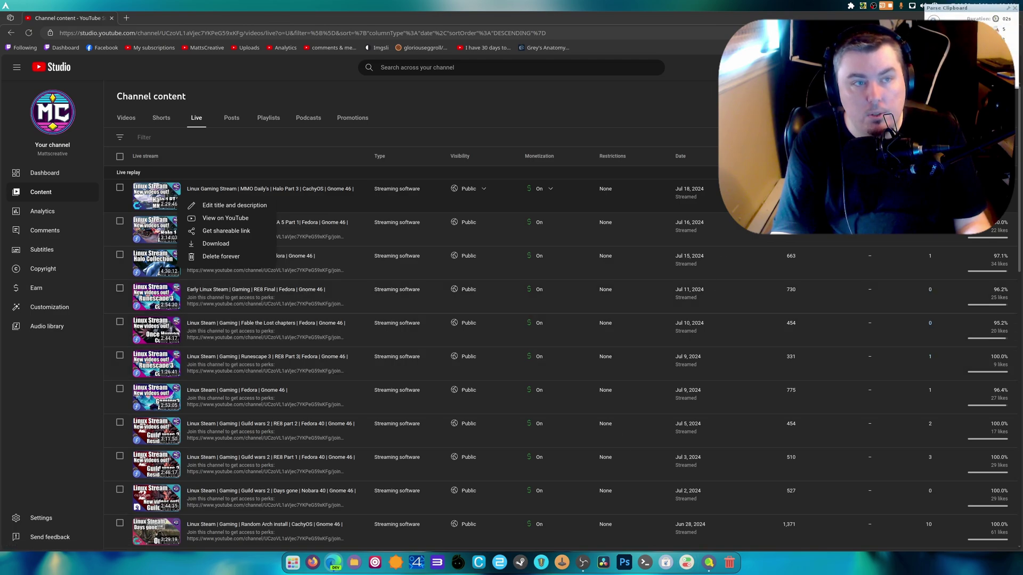
{"action": "left_click", "coordinate": [373, 122]}
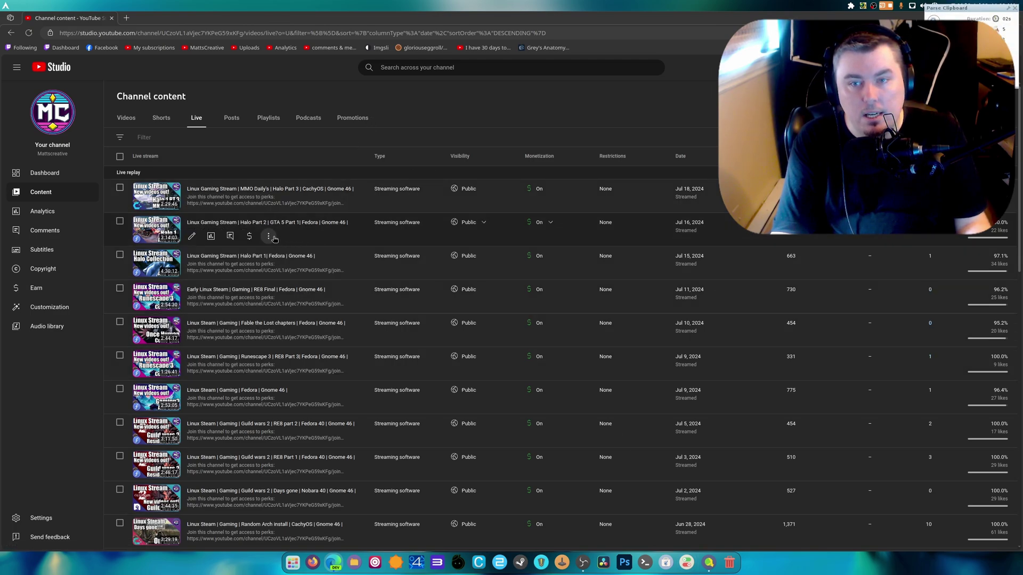
{"action": "left_click", "coordinate": [270, 236]}
{"action": "right_click", "coordinate": [225, 255]}
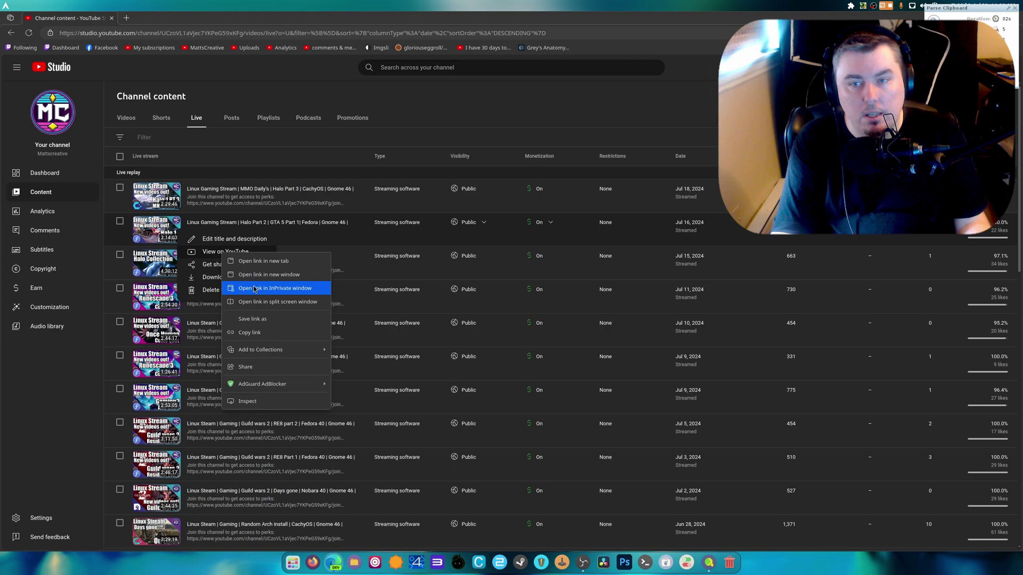
{"action": "left_click", "coordinate": [261, 332]}
Step: Copy the third stream's watch link and bring JDownloader forward showing the three packages
{"action": "left_click", "coordinate": [286, 270]}
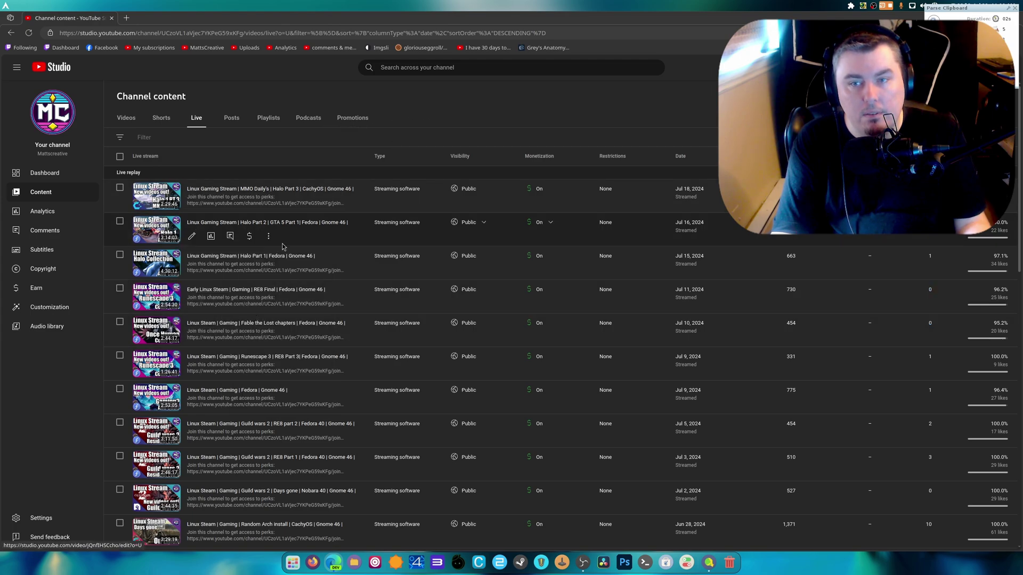
{"action": "left_click", "coordinate": [268, 270]}
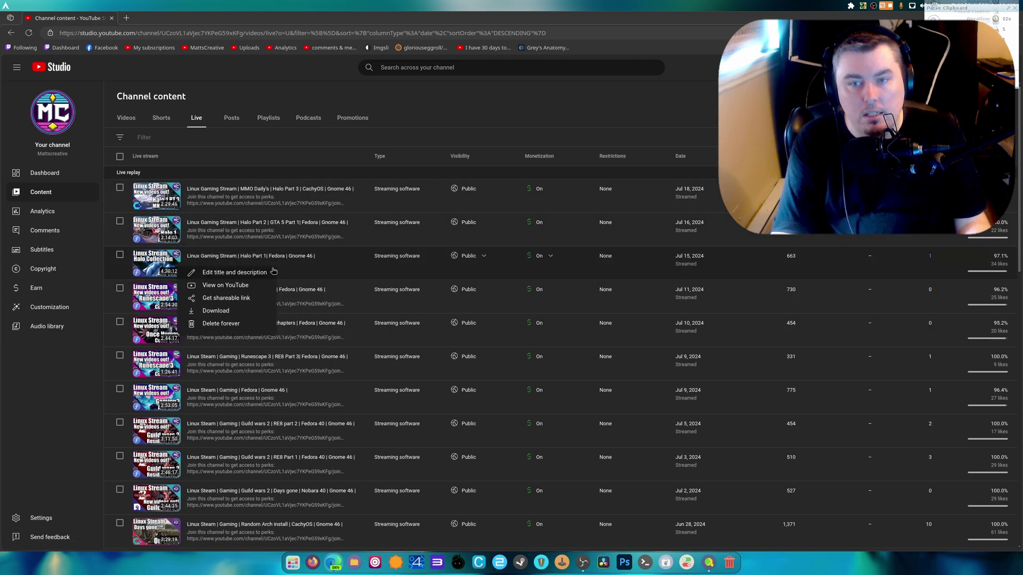
{"action": "right_click", "coordinate": [226, 285]}
{"action": "left_click", "coordinate": [254, 364]}
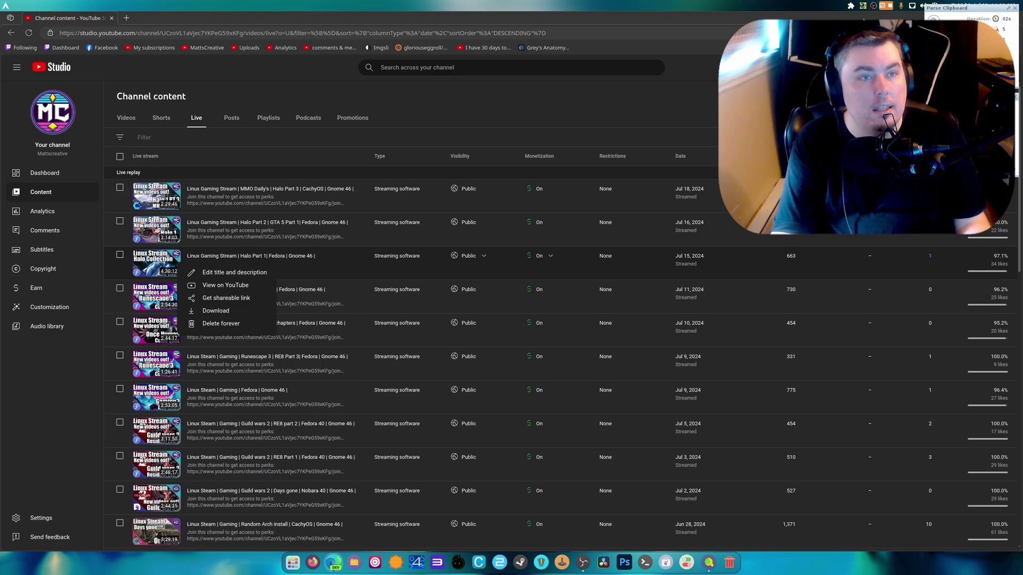
{"action": "left_click_drag", "start_coordinate": [882, 15], "coordinate": [674, 148]}
{"action": "left_click", "coordinate": [613, 118]}
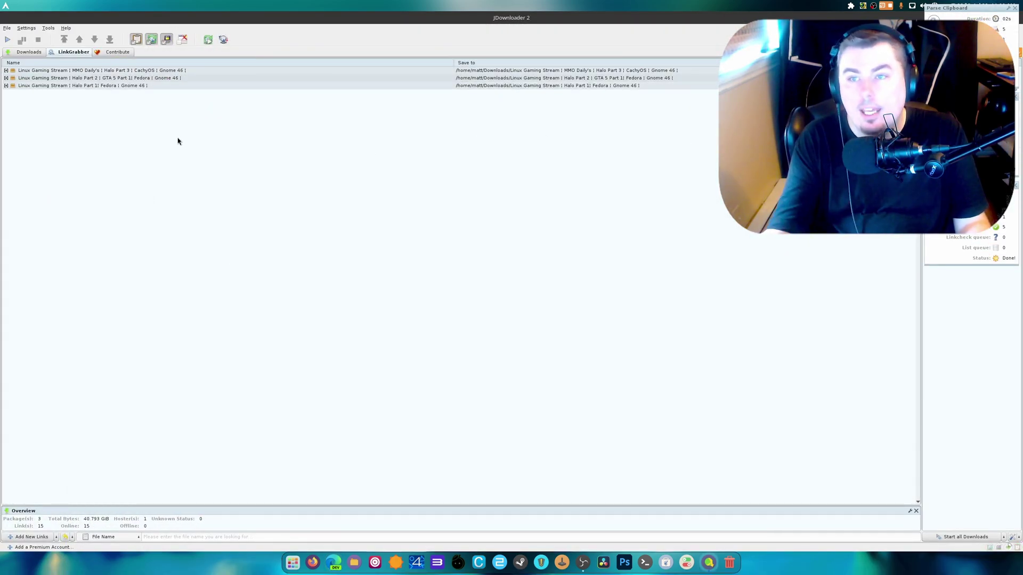
Step: Expand Halo Part 1 and set its webm video to the 1440p 60fps VP9 & AAC MKV variant
{"action": "right_click", "coordinate": [125, 88]}
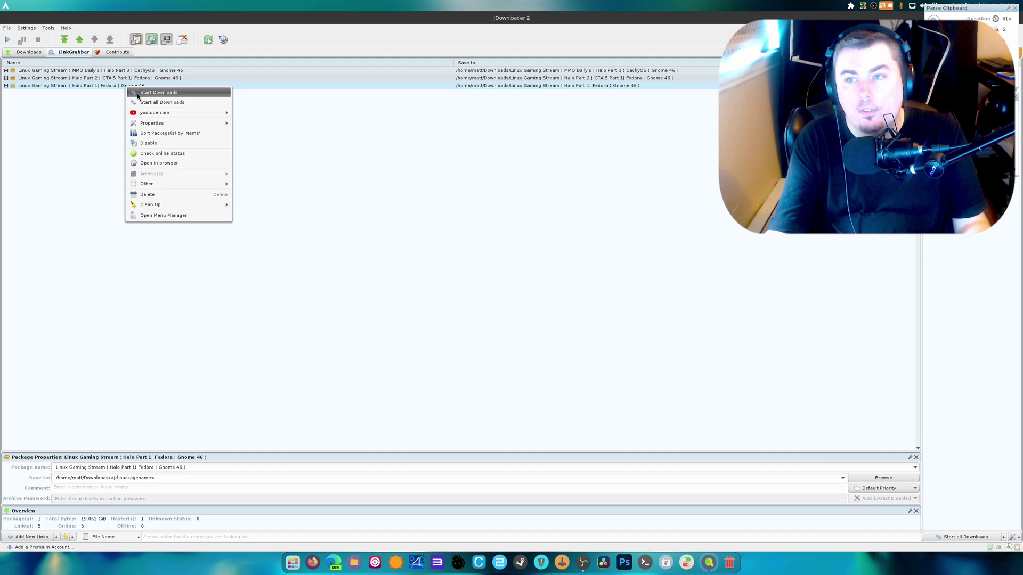
{"action": "left_click", "coordinate": [39, 94]}
{"action": "left_click", "coordinate": [6, 85]}
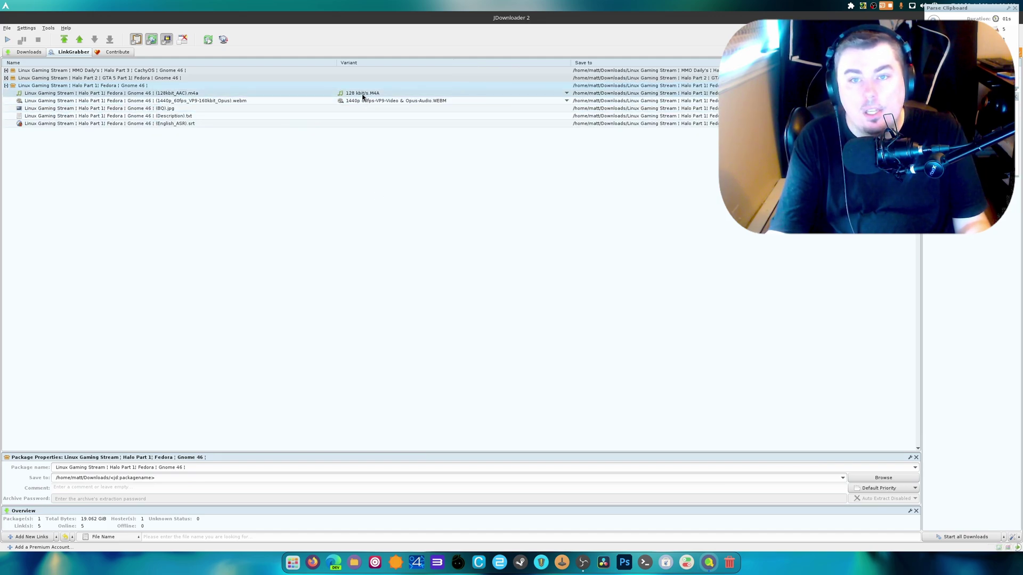
{"action": "left_click", "coordinate": [566, 95]}
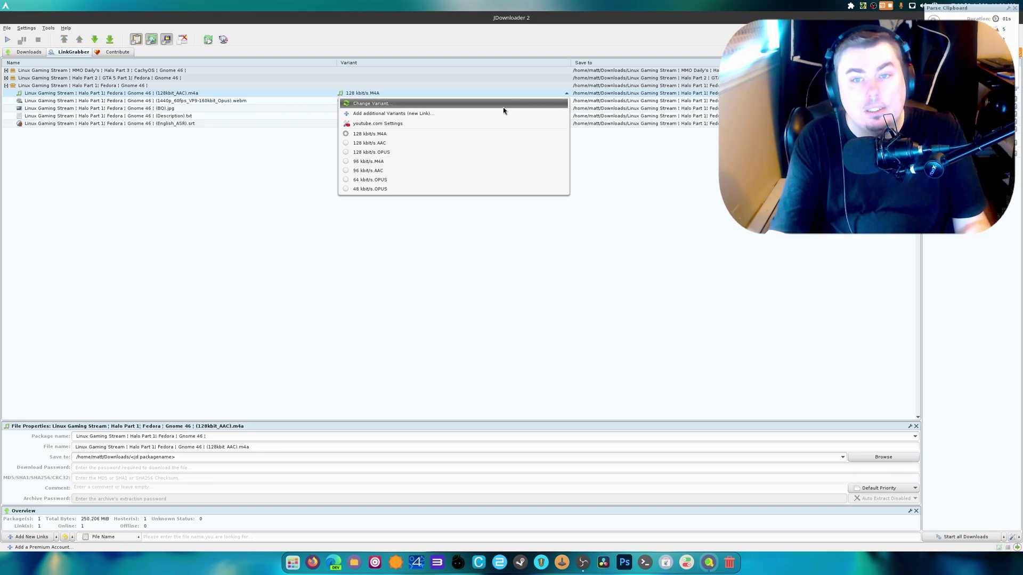
{"action": "left_click", "coordinate": [488, 297]}
{"action": "left_click", "coordinate": [243, 102]}
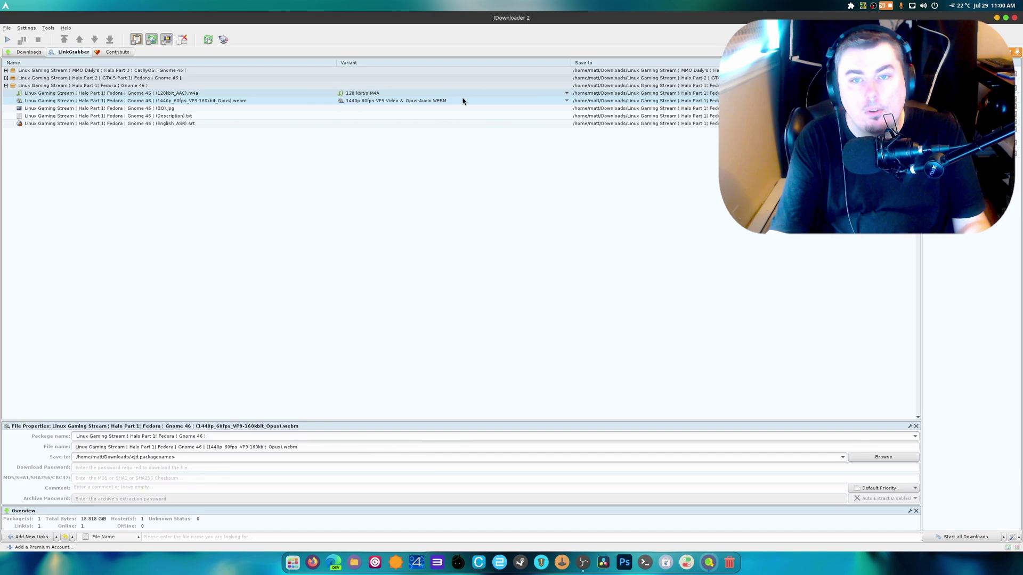
{"action": "left_click", "coordinate": [477, 103]}
{"action": "left_click", "coordinate": [567, 101]}
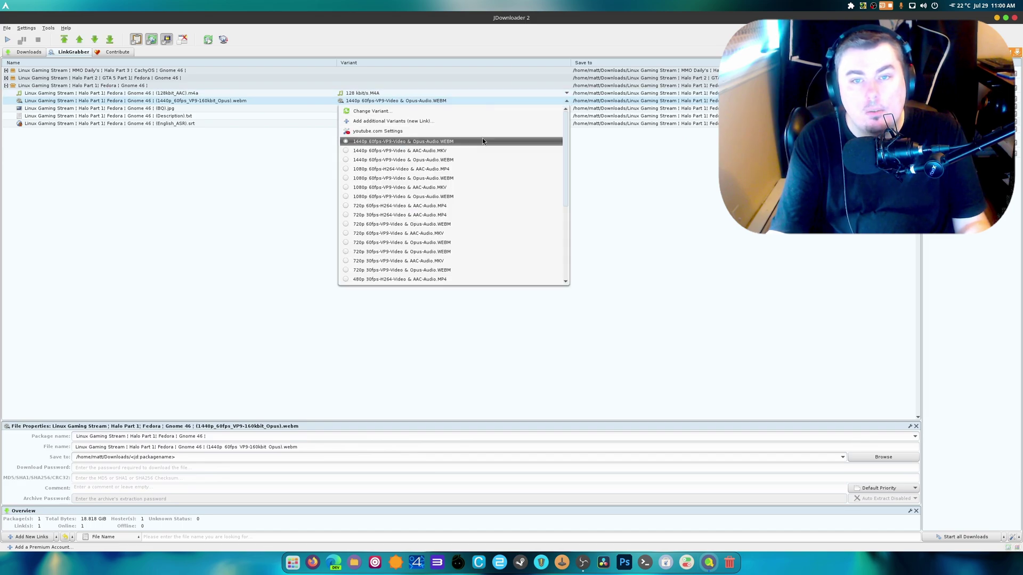
{"action": "left_click", "coordinate": [347, 151]}
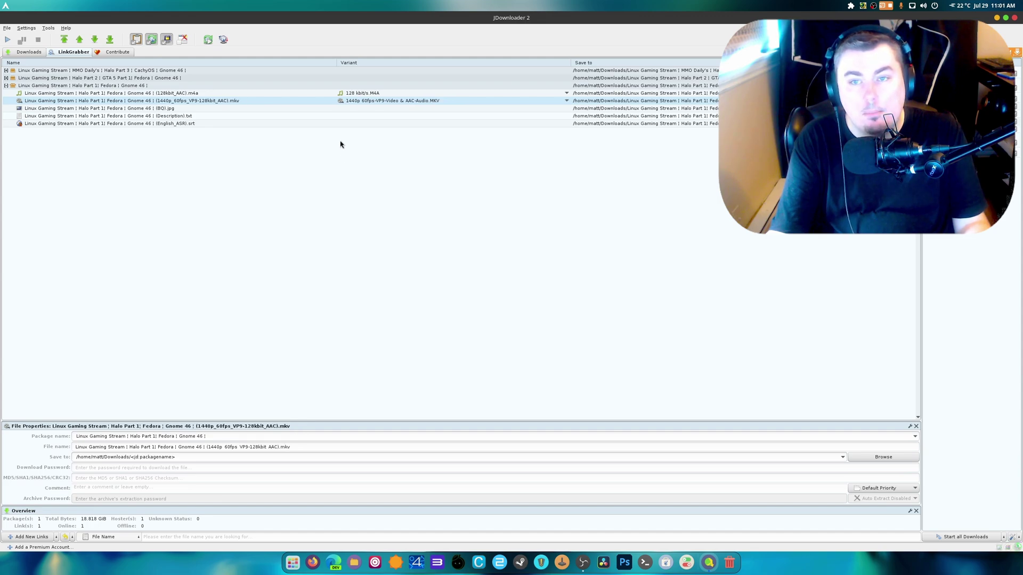
Step: Start downloading the Halo Part 1 MKV video and inspect the running download's properties
{"action": "right_click", "coordinate": [373, 103]}
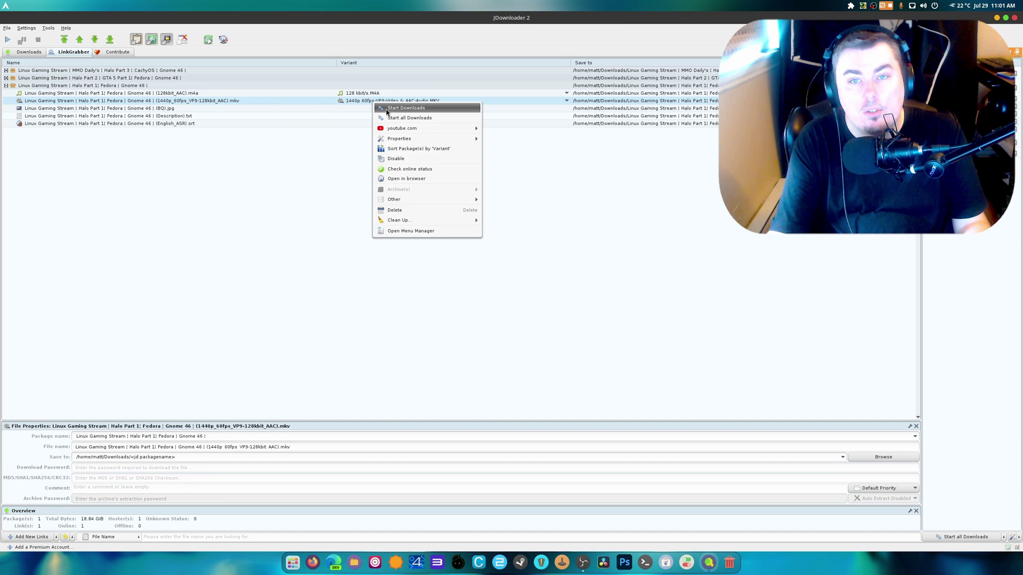
{"action": "left_click", "coordinate": [405, 108]}
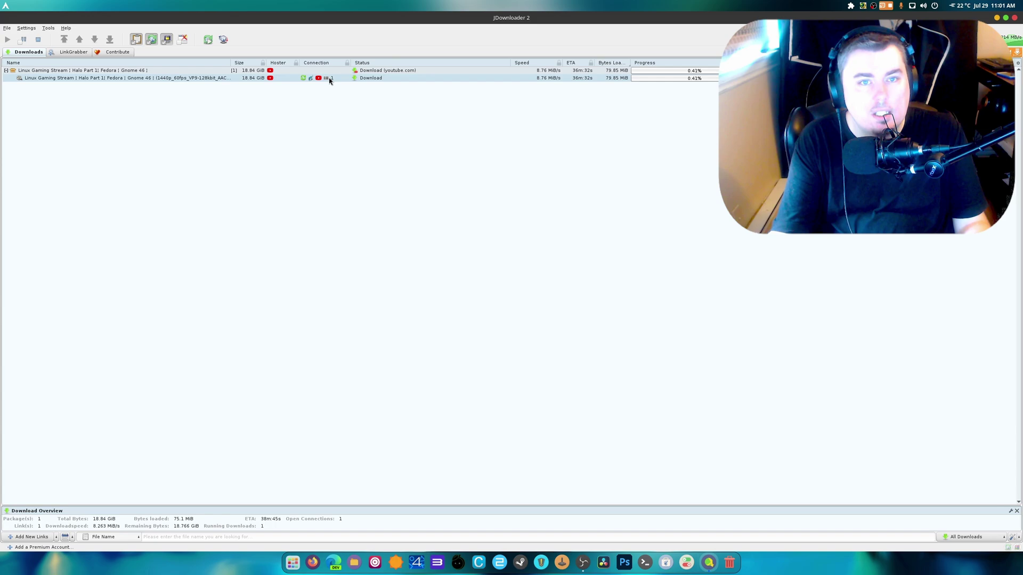
{"action": "left_click", "coordinate": [181, 80]}
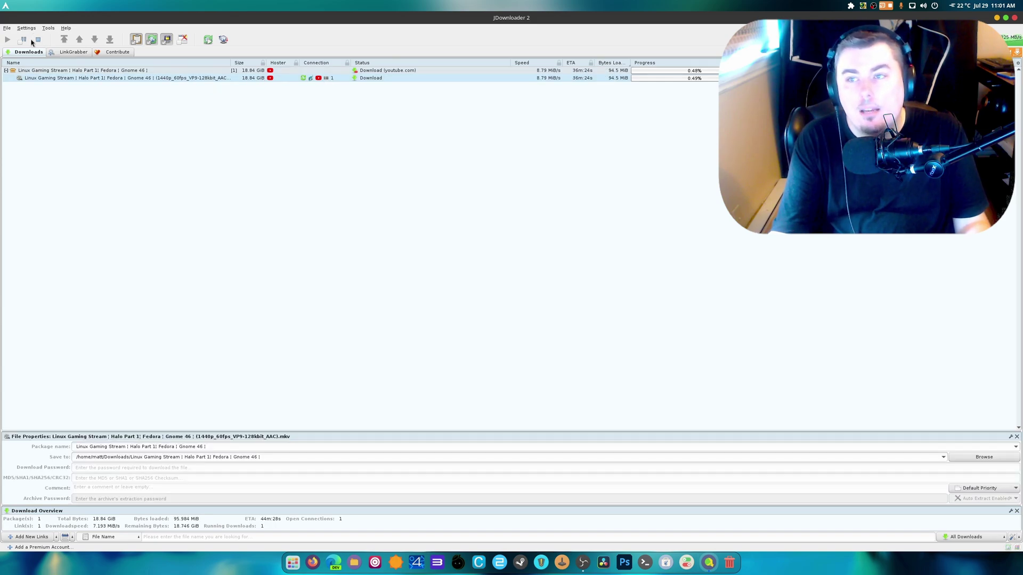
{"action": "right_click", "coordinate": [63, 78]}
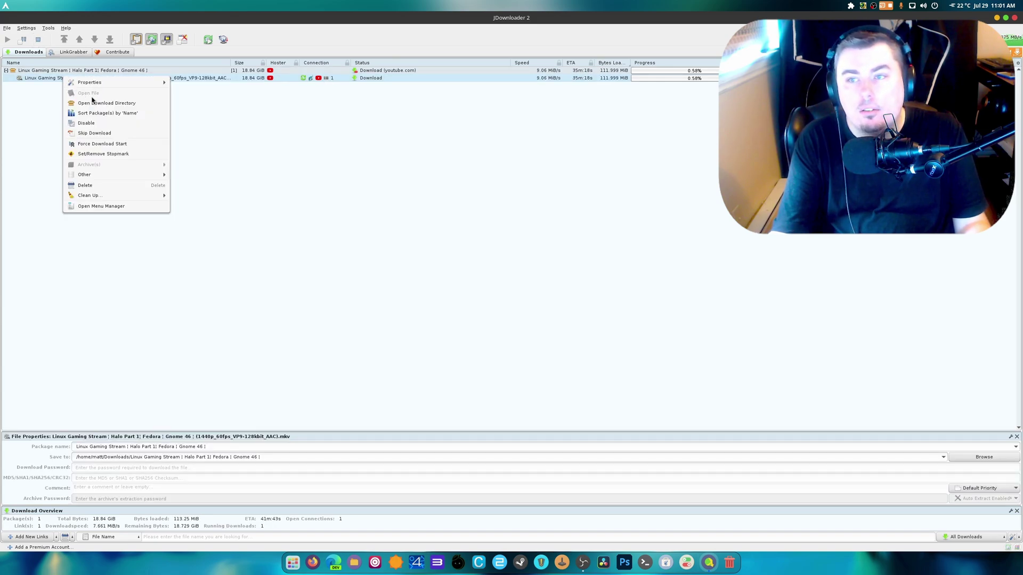
{"action": "mouse_move", "coordinate": [153, 175]}
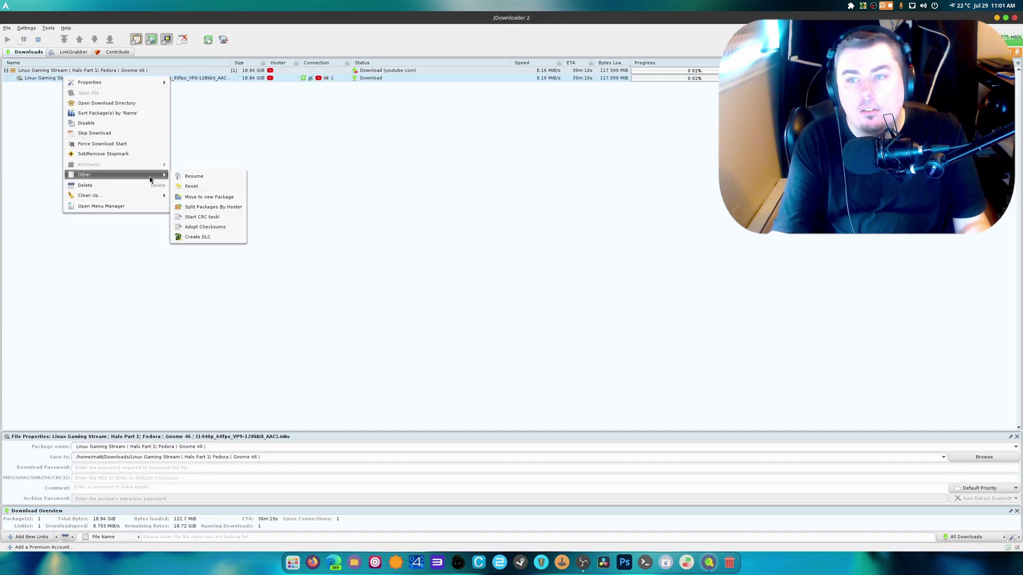
{"action": "left_click", "coordinate": [187, 177]}
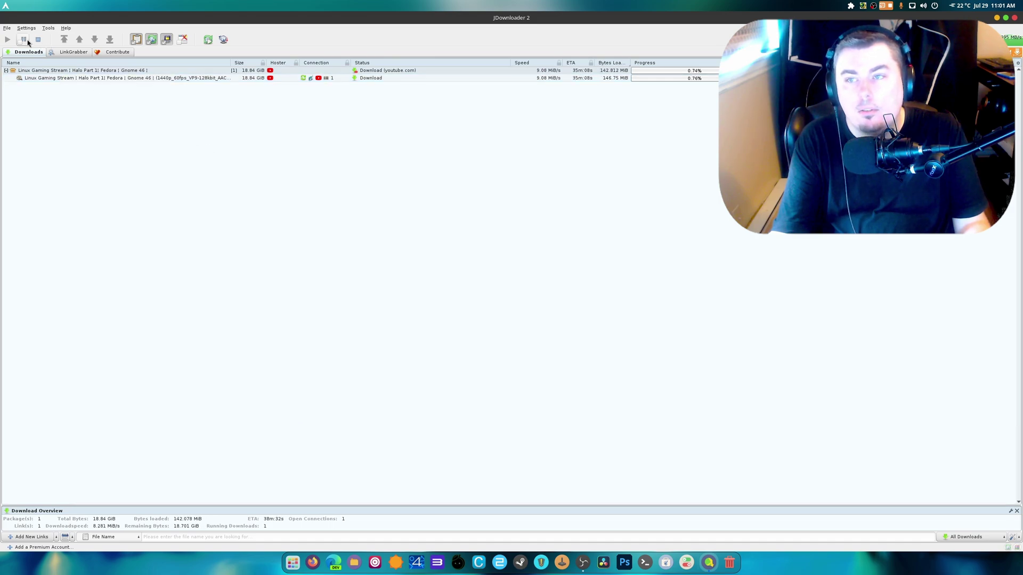
Step: Stop the running download, then restart the Halo Part 1 link
{"action": "left_click", "coordinate": [38, 39]}
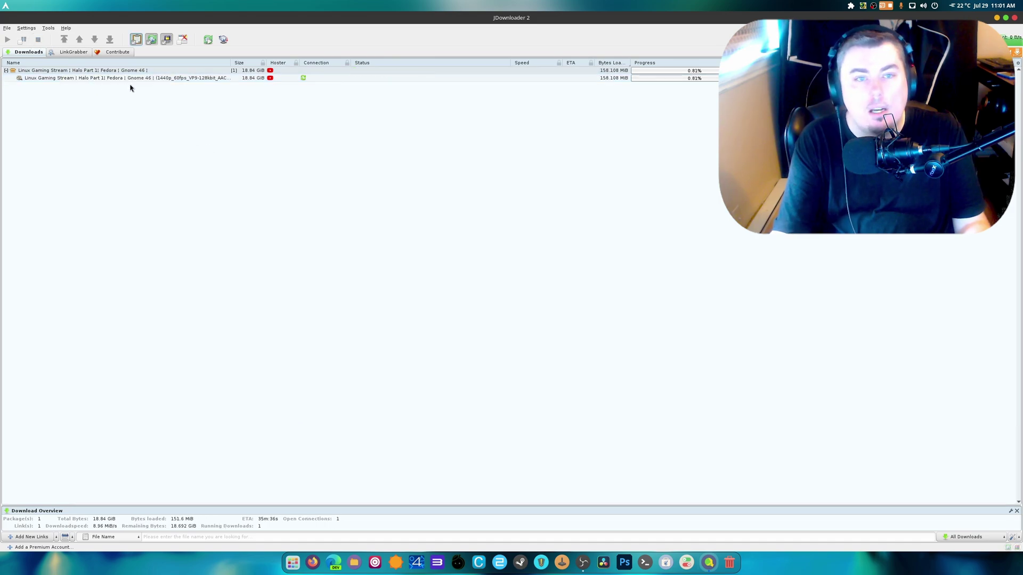
{"action": "left_click", "coordinate": [130, 79]}
{"action": "right_click", "coordinate": [131, 79]}
{"action": "left_click", "coordinate": [144, 83]}
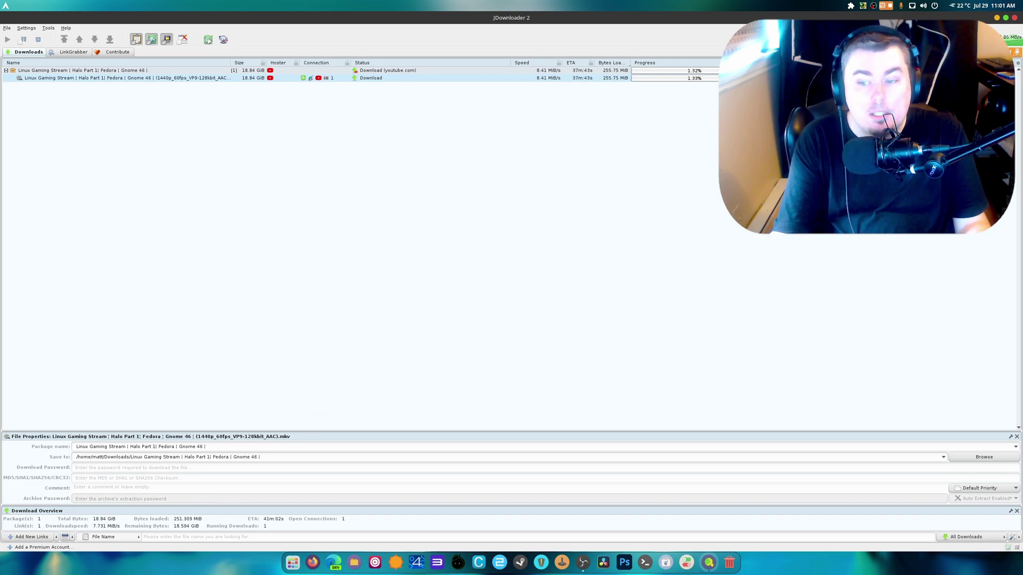
Step: Check the system status panel, then bring up the quick download-limit Settings menu
{"action": "left_click", "coordinate": [906, 5]}
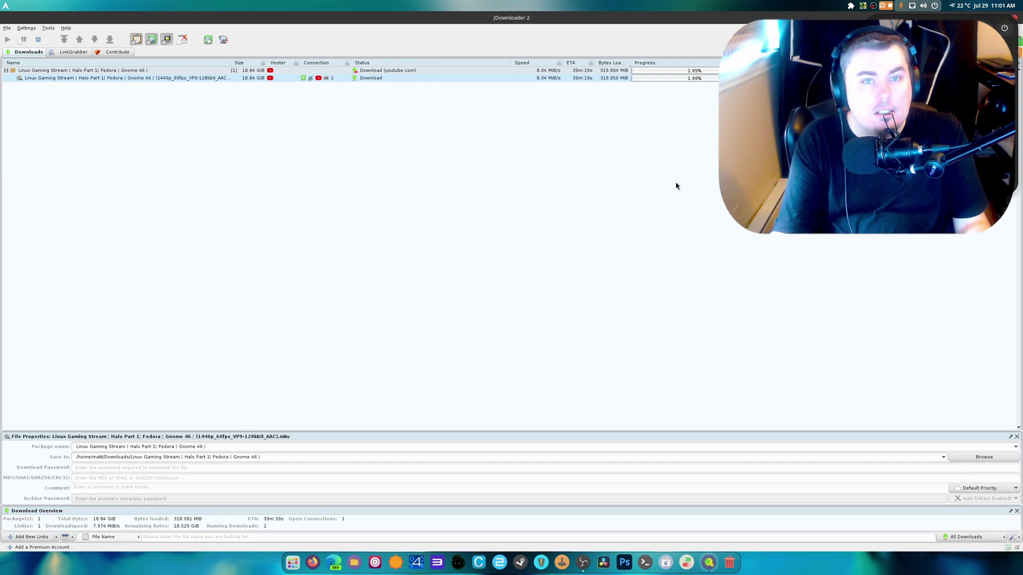
{"action": "right_click", "coordinate": [331, 79]}
{"action": "left_click", "coordinate": [325, 79]}
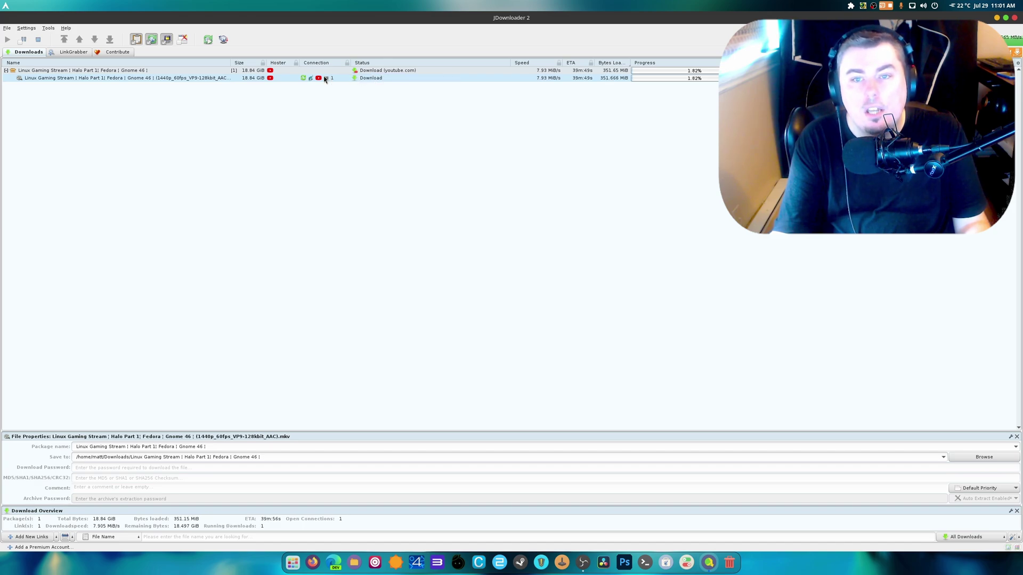
{"action": "right_click", "coordinate": [323, 79]}
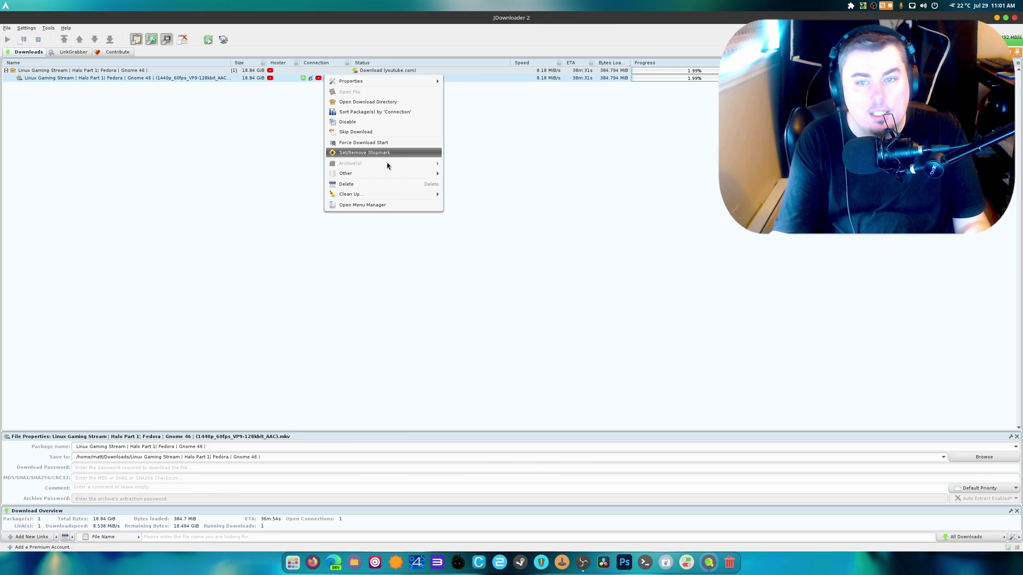
{"action": "mouse_move", "coordinate": [387, 179]}
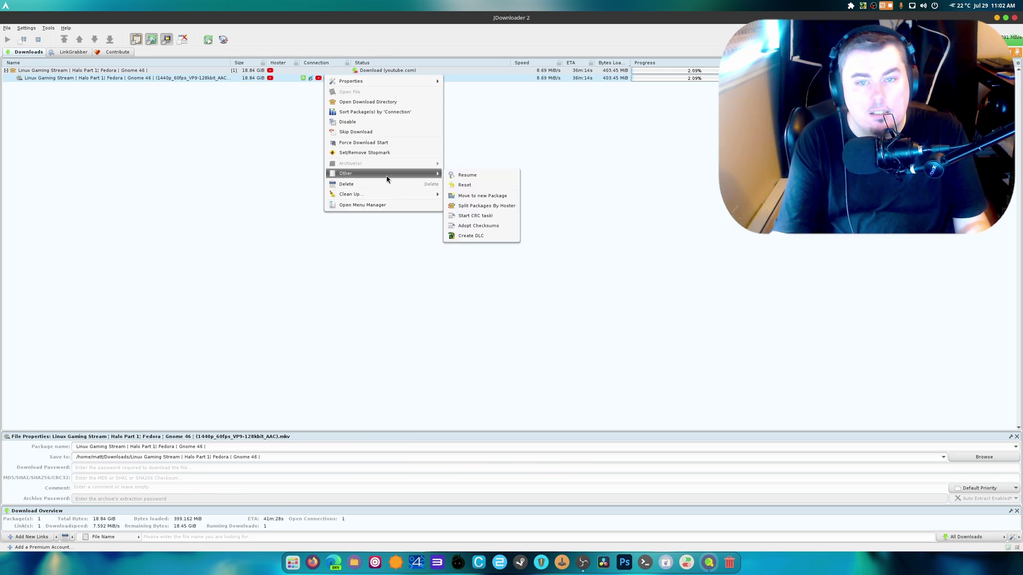
{"action": "left_click", "coordinate": [48, 187]}
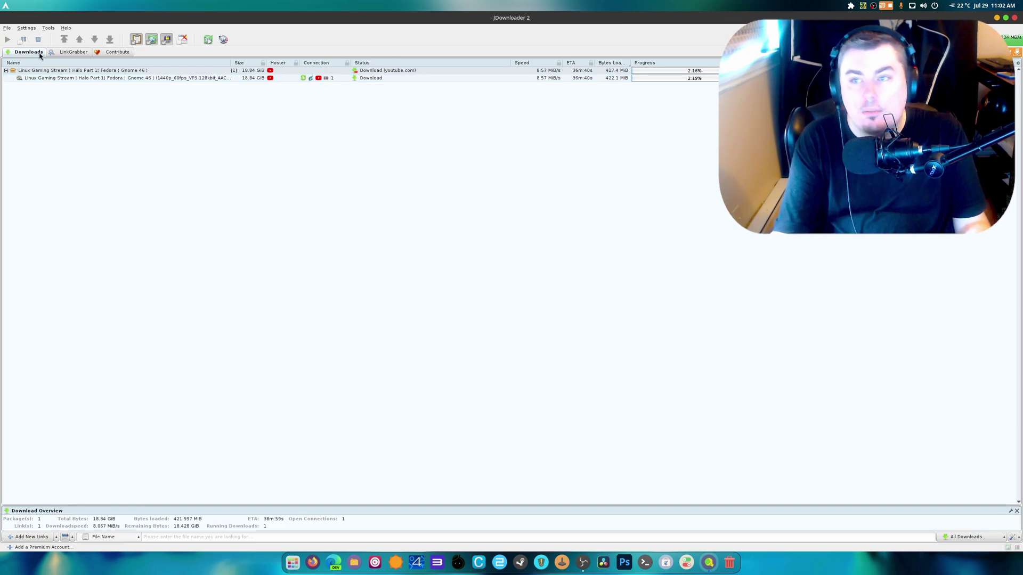
{"action": "left_click", "coordinate": [26, 28]}
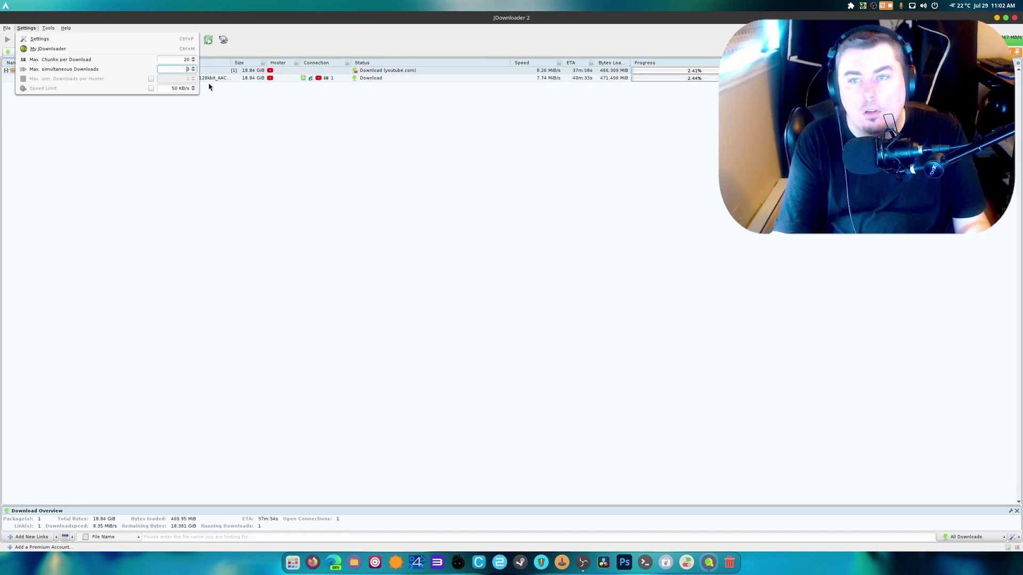
Step: Raise the download limit and start Halo Part 2's video as a 1440p AAC MKV download
{"action": "left_click", "coordinate": [208, 84]}
{"action": "left_click", "coordinate": [73, 51]}
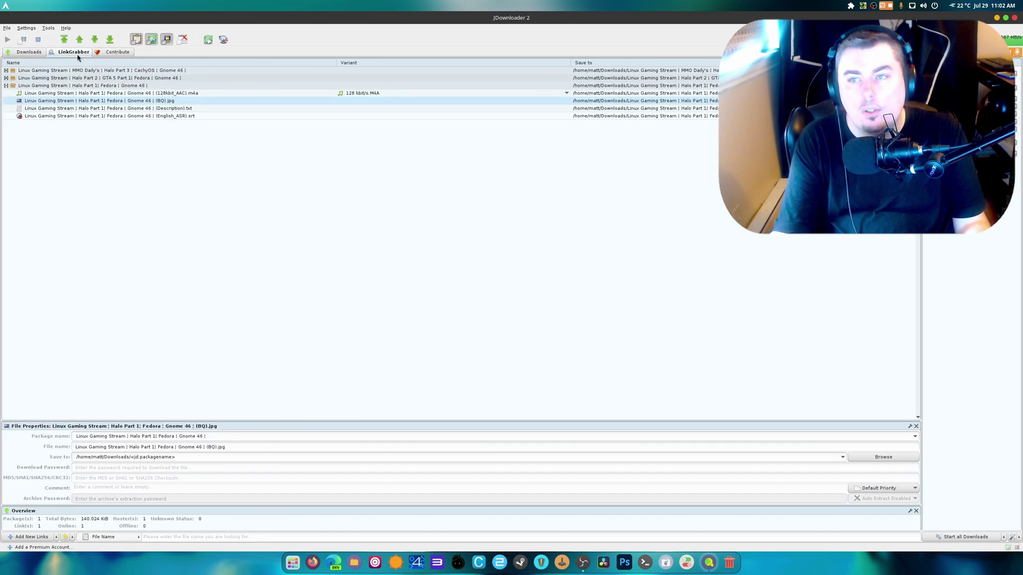
{"action": "left_click", "coordinate": [5, 78]}
{"action": "left_click", "coordinate": [381, 94]}
{"action": "left_click", "coordinate": [382, 94]}
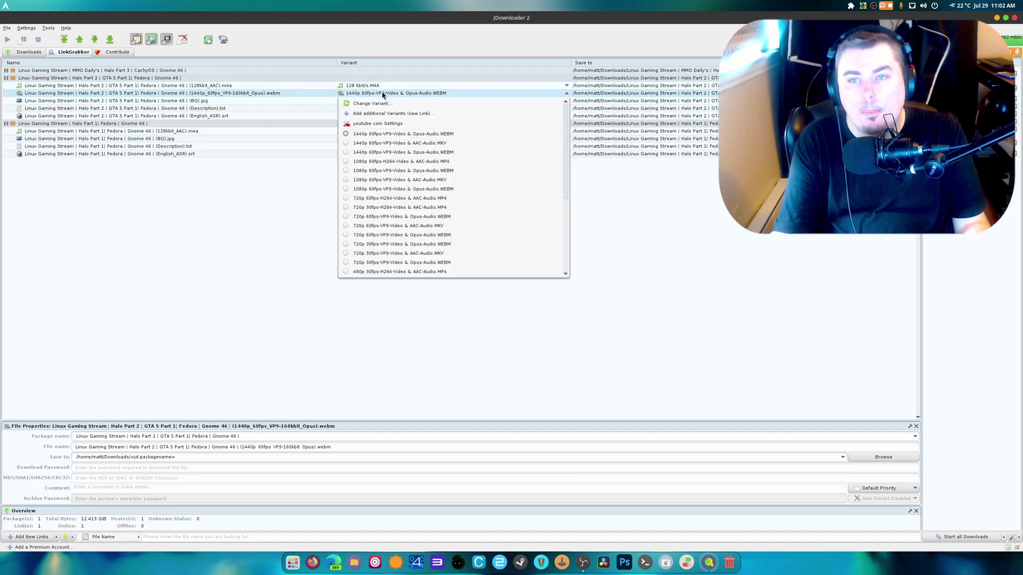
{"action": "left_click", "coordinate": [443, 144]}
{"action": "left_click", "coordinate": [307, 153]}
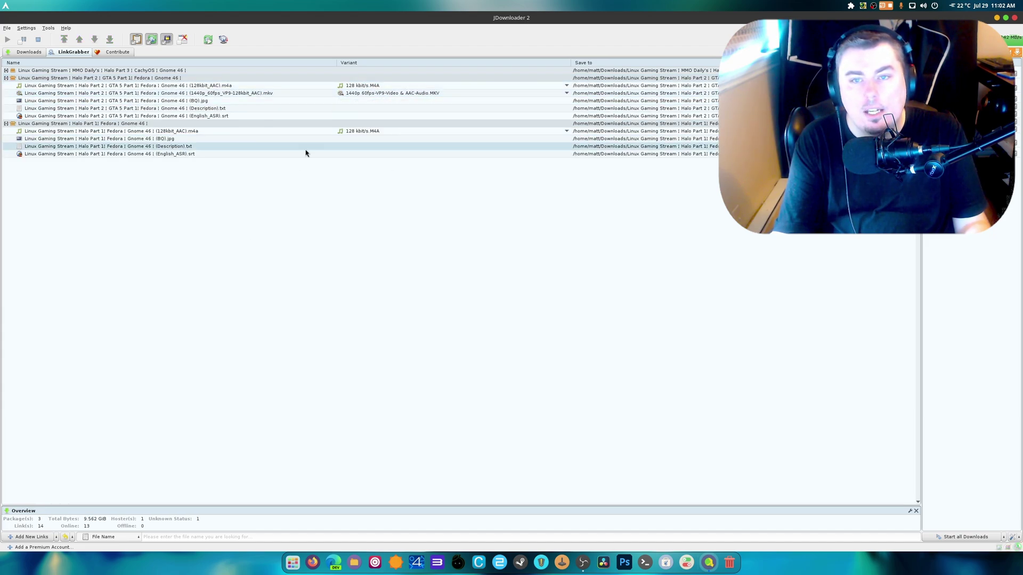
{"action": "left_click", "coordinate": [231, 94]}
{"action": "right_click", "coordinate": [236, 97]}
{"action": "left_click", "coordinate": [236, 96]}
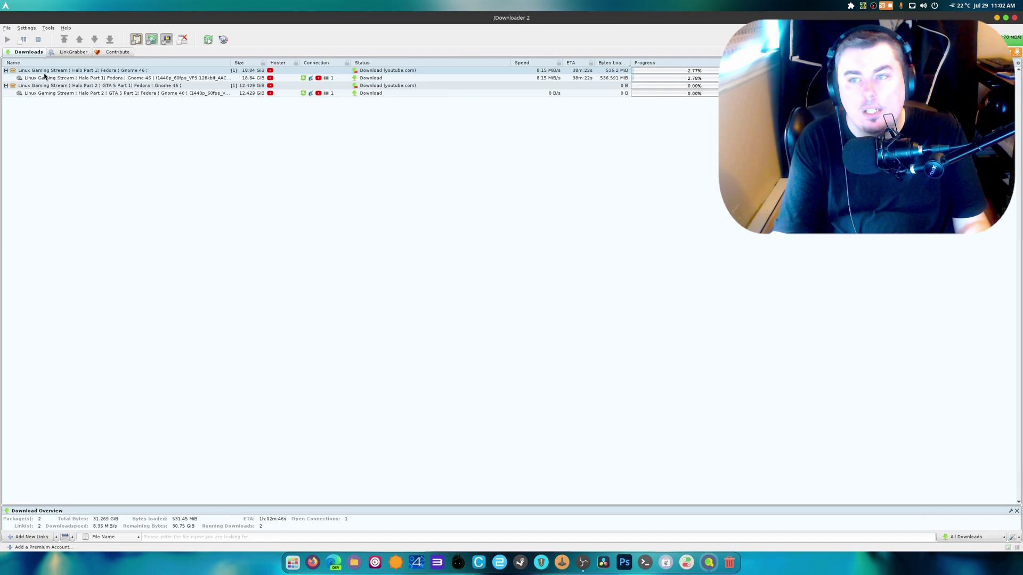
Step: Sort the grabbed links by name and check the two running downloads
{"action": "left_click", "coordinate": [72, 52]}
{"action": "left_click", "coordinate": [62, 63]}
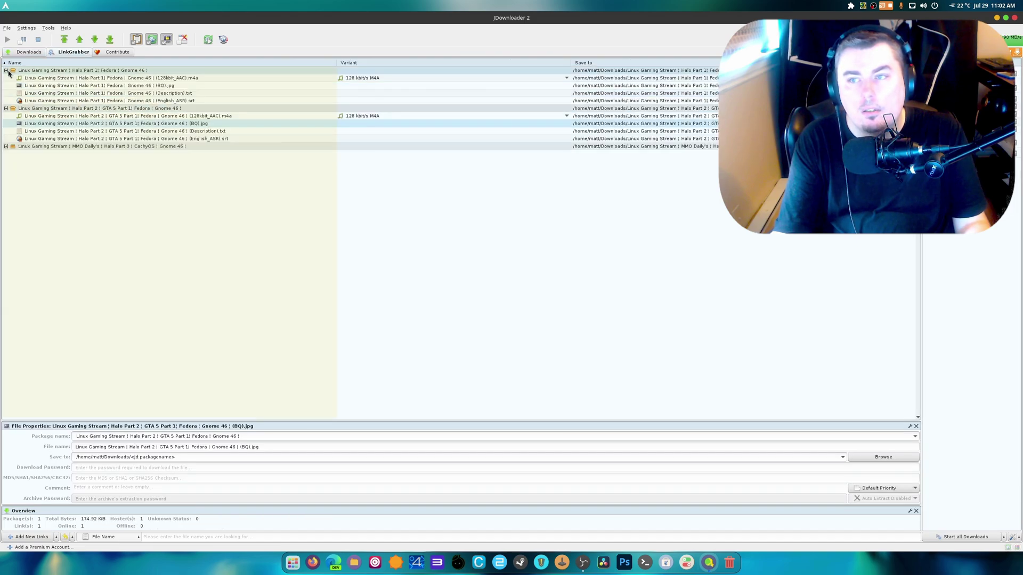
{"action": "left_click", "coordinate": [203, 96]}
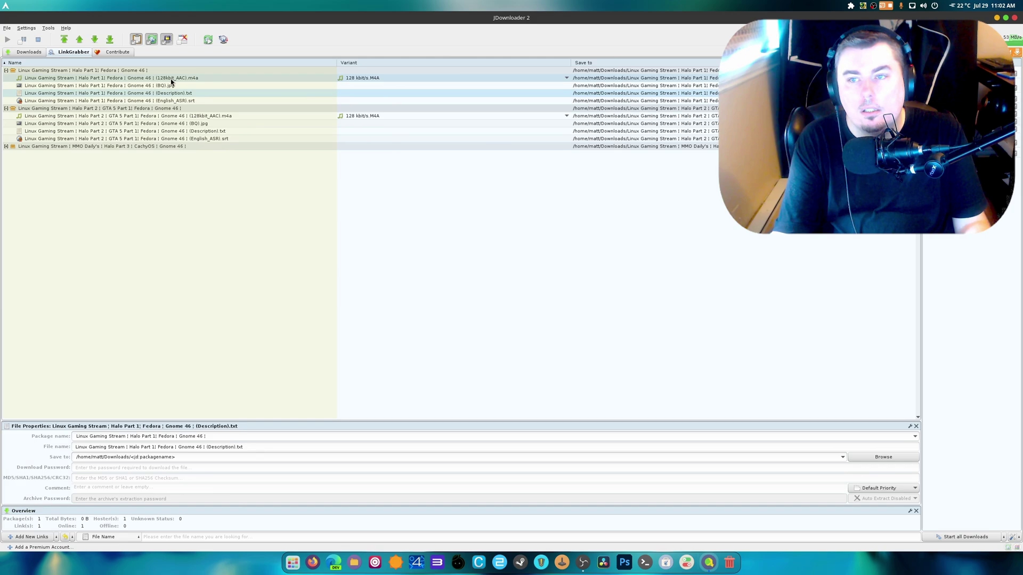
{"action": "left_click", "coordinate": [39, 53]}
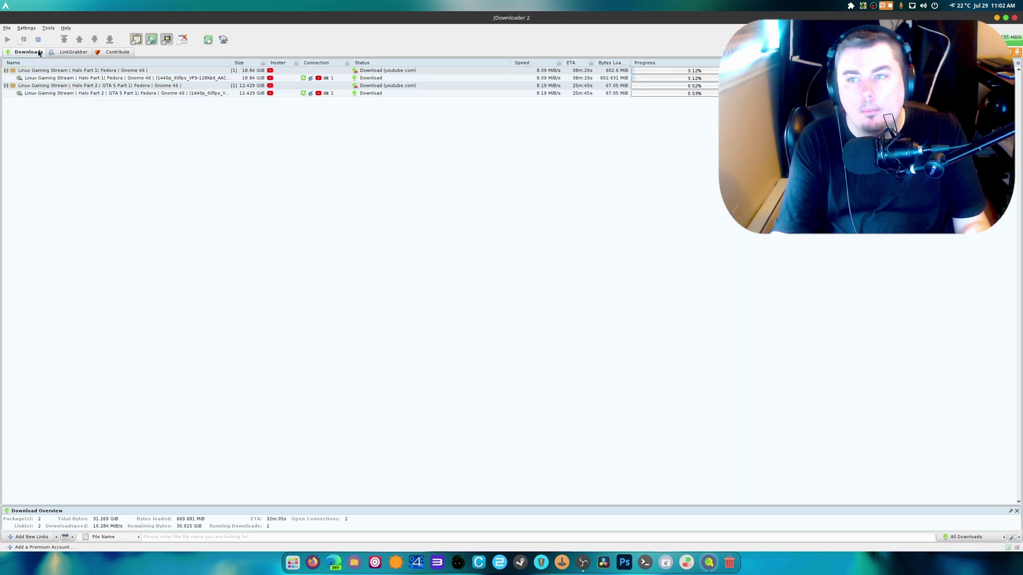
{"action": "left_click", "coordinate": [71, 53]}
{"action": "left_click", "coordinate": [121, 211]}
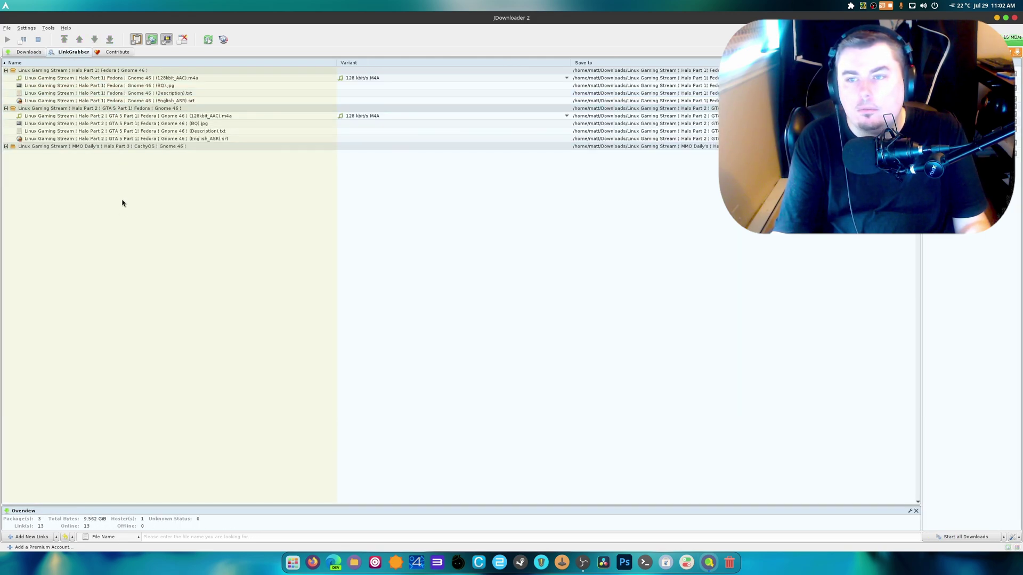
{"action": "left_click", "coordinate": [26, 53]}
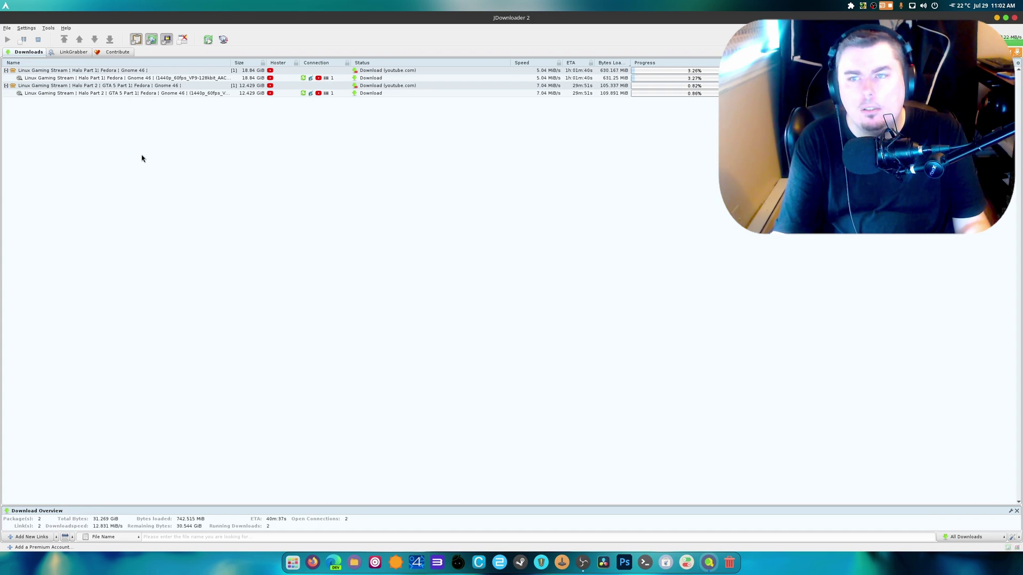
{"action": "left_click", "coordinate": [72, 52]}
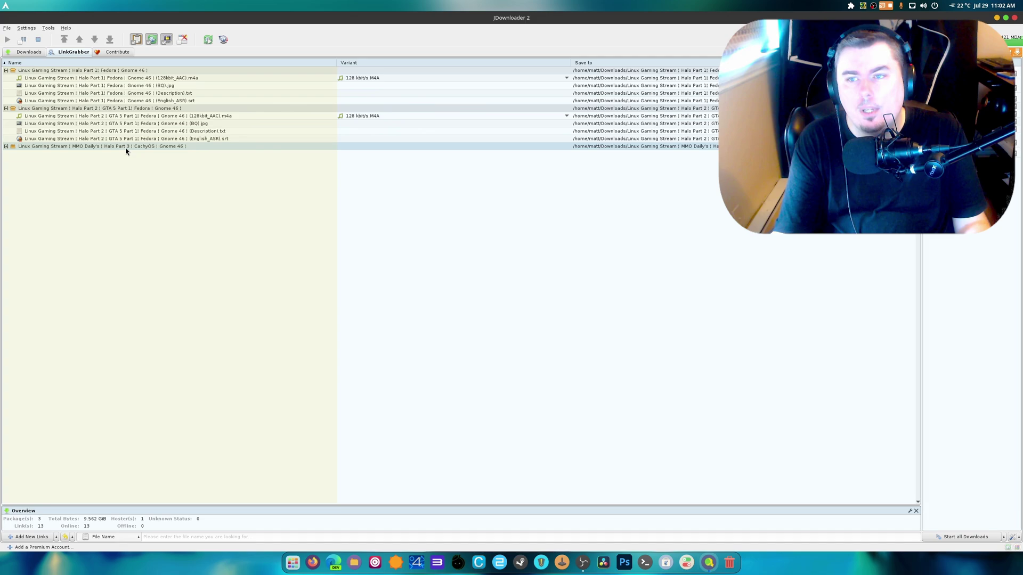
Step: Set the MMO Daily's video to 1440p AAC MKV and start the remaining downloads
{"action": "left_click", "coordinate": [13, 146]}
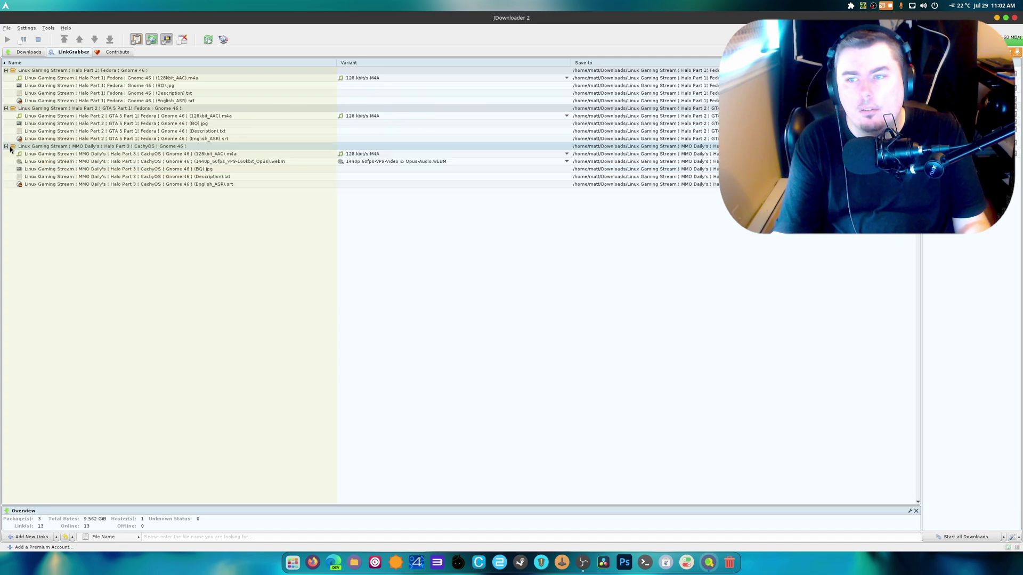
{"action": "left_click", "coordinate": [363, 165]}
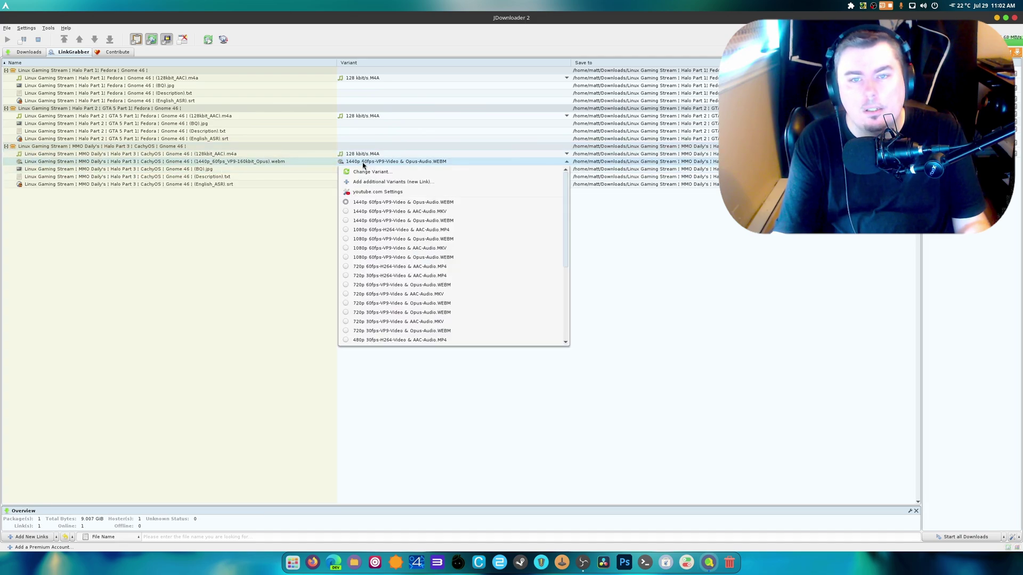
{"action": "left_click", "coordinate": [399, 212]}
{"action": "right_click", "coordinate": [193, 163]}
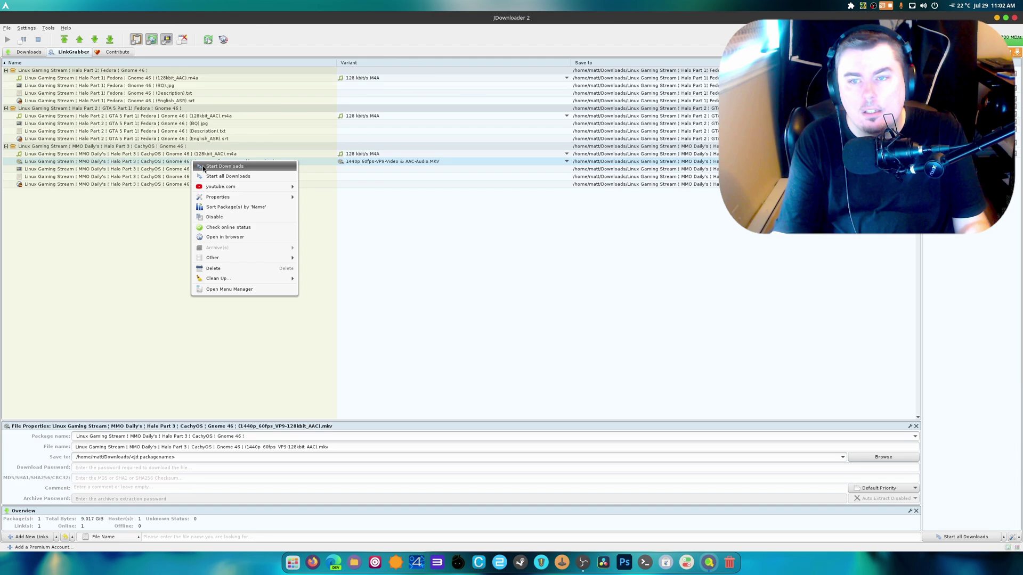
{"action": "left_click", "coordinate": [203, 166]}
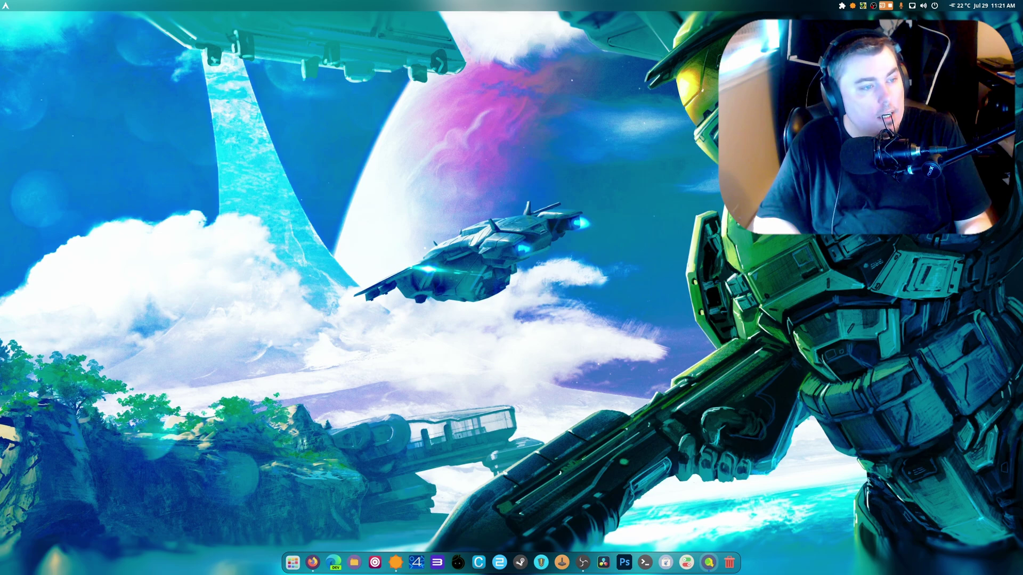
Step: In Files, open the Halo Part 3 stream folder inside Downloads
{"action": "left_click", "coordinate": [708, 562]}
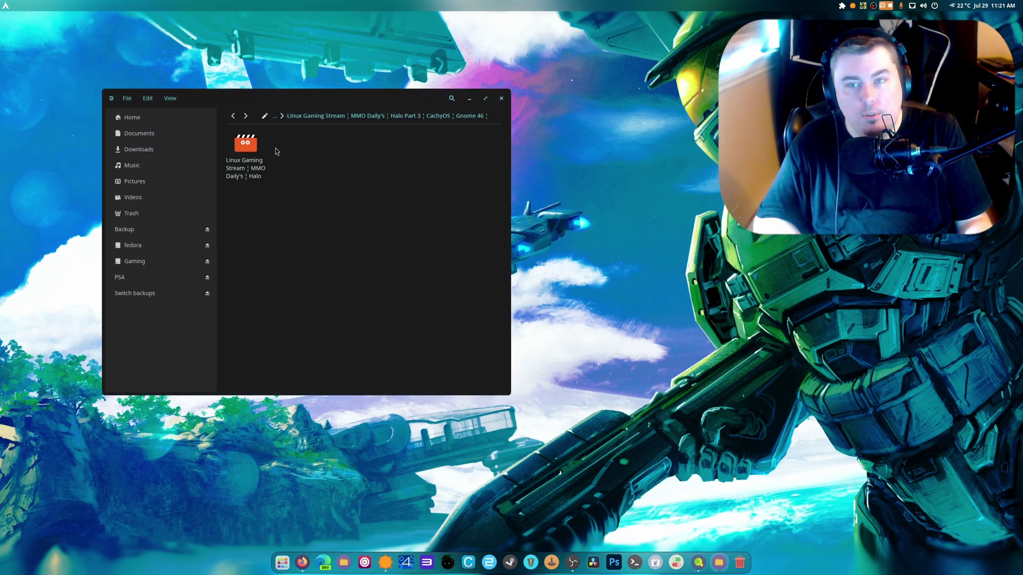
{"action": "left_click", "coordinate": [501, 98]}
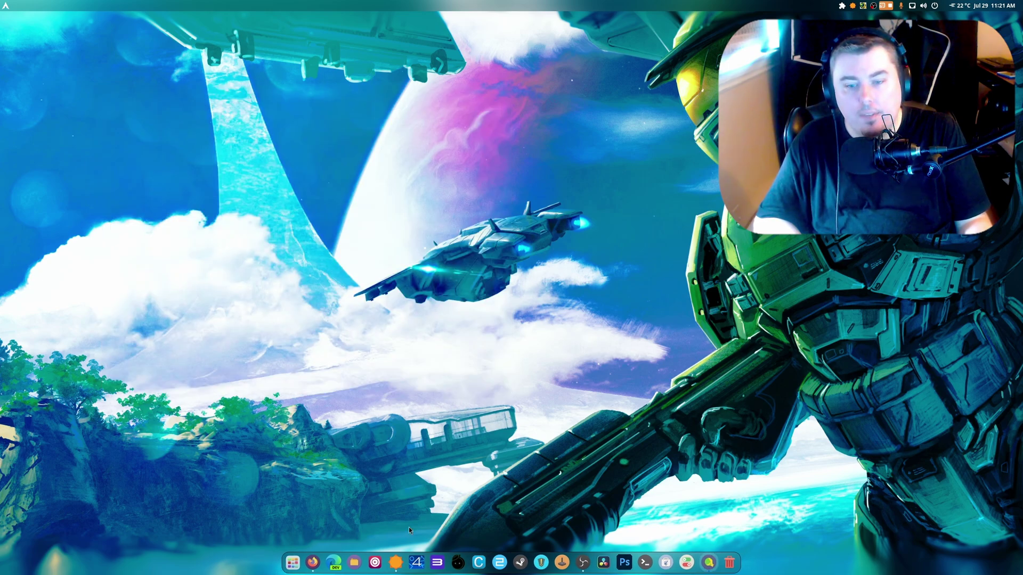
{"action": "left_click", "coordinate": [356, 562]}
{"action": "left_click", "coordinate": [49, 88]}
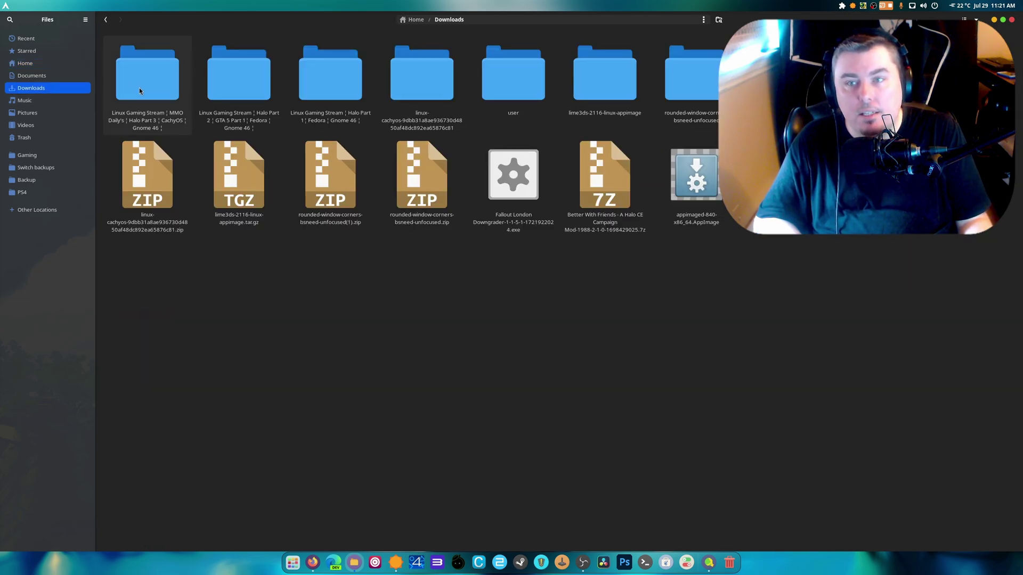
{"action": "double_click", "coordinate": [139, 87]}
Step: Open a terminal in that folder, enlarge its text, then shrink it to a small window
{"action": "right_click", "coordinate": [238, 89]}
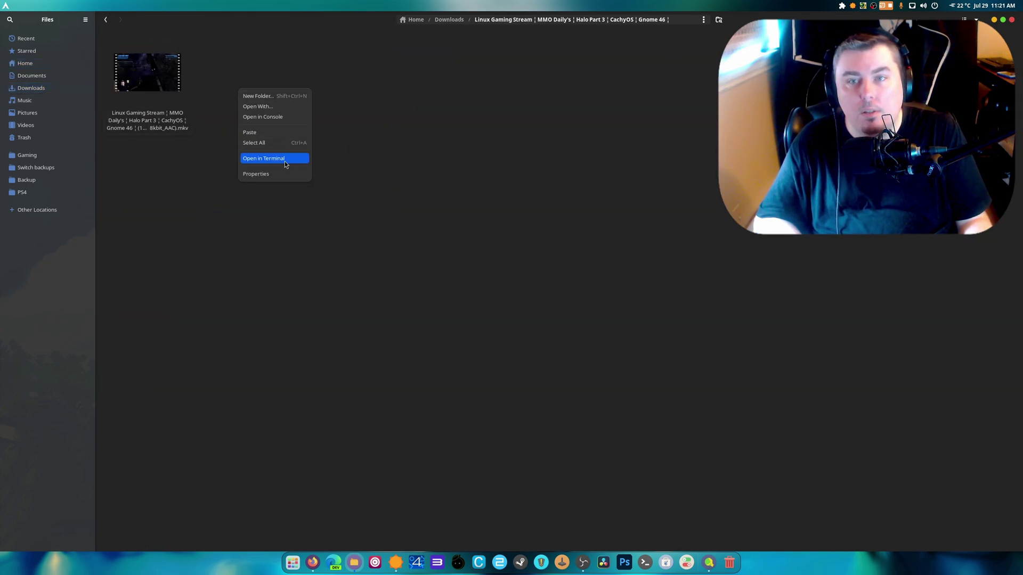
{"action": "left_click", "coordinate": [285, 161]}
{"action": "double_click", "coordinate": [192, 39]}
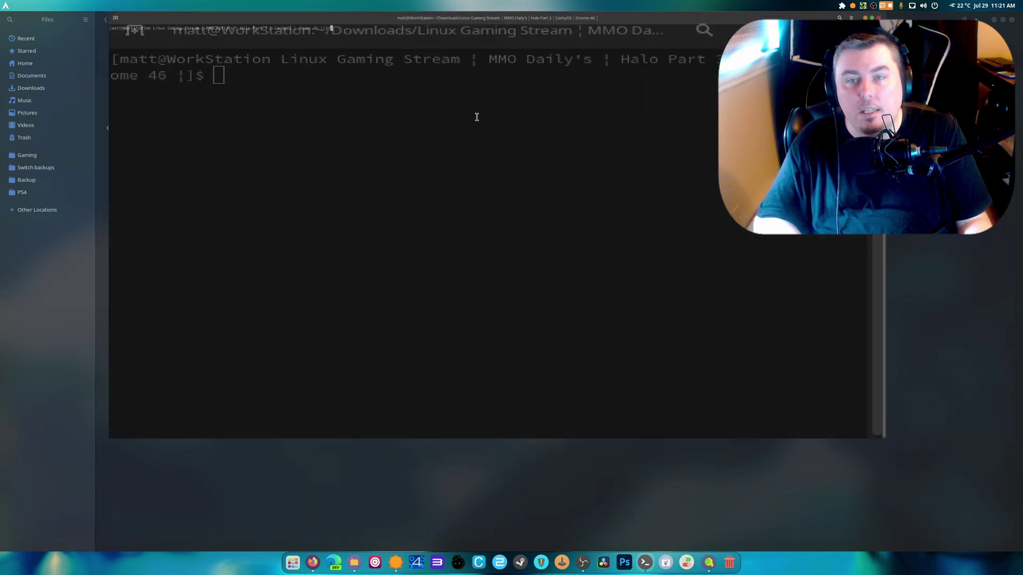
{"action": "key", "text": "ctrl+plus"}
{"action": "key", "text": "ctrl+plus"}
{"action": "key", "text": "ctrl+plus"}
{"action": "key", "text": "ctrl+plus"}
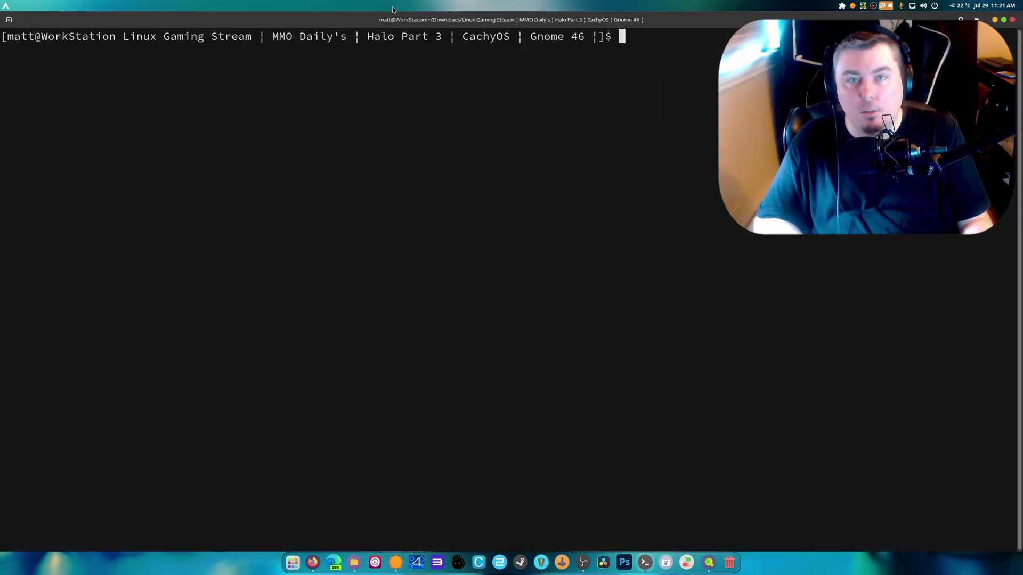
{"action": "left_click_drag", "start_coordinate": [394, 21], "coordinate": [458, 206]}
Step: Rename the stream's .mkv video to Halo1-part3.mkv
{"action": "right_click", "coordinate": [181, 110]}
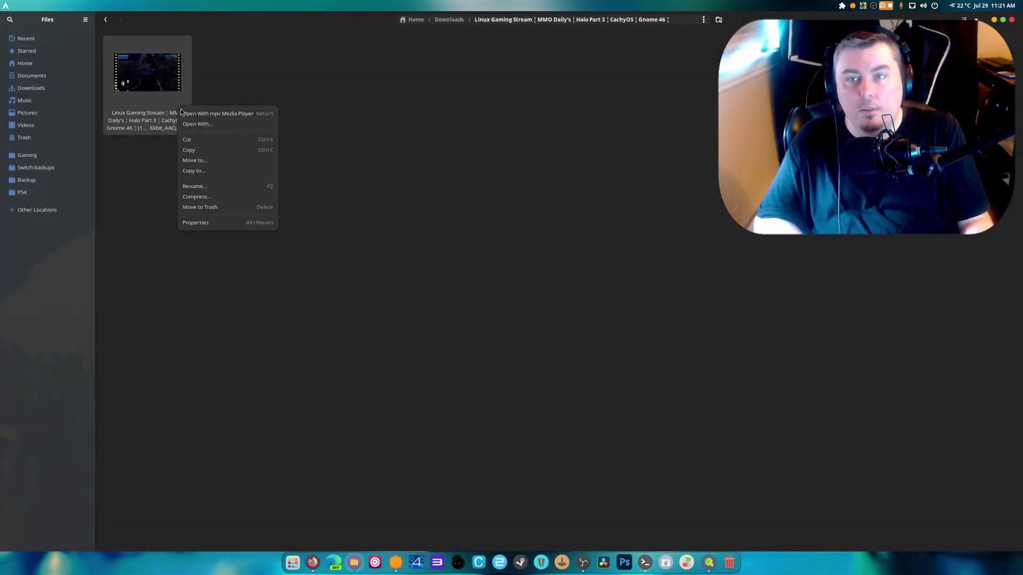
{"action": "left_click", "coordinate": [207, 185]}
{"action": "type", "text": "Halo 1"}
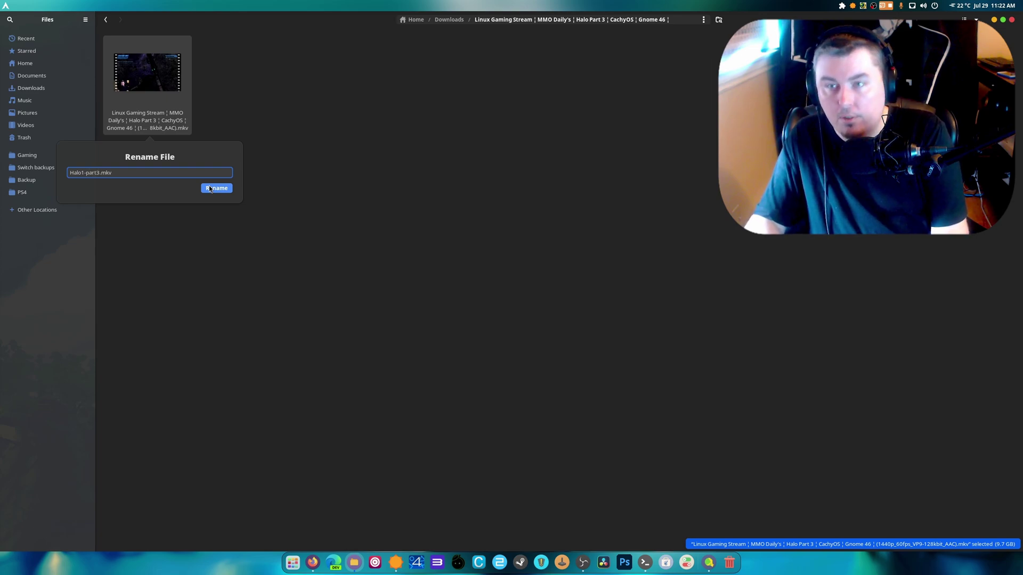
{"action": "left_click", "coordinate": [209, 189]}
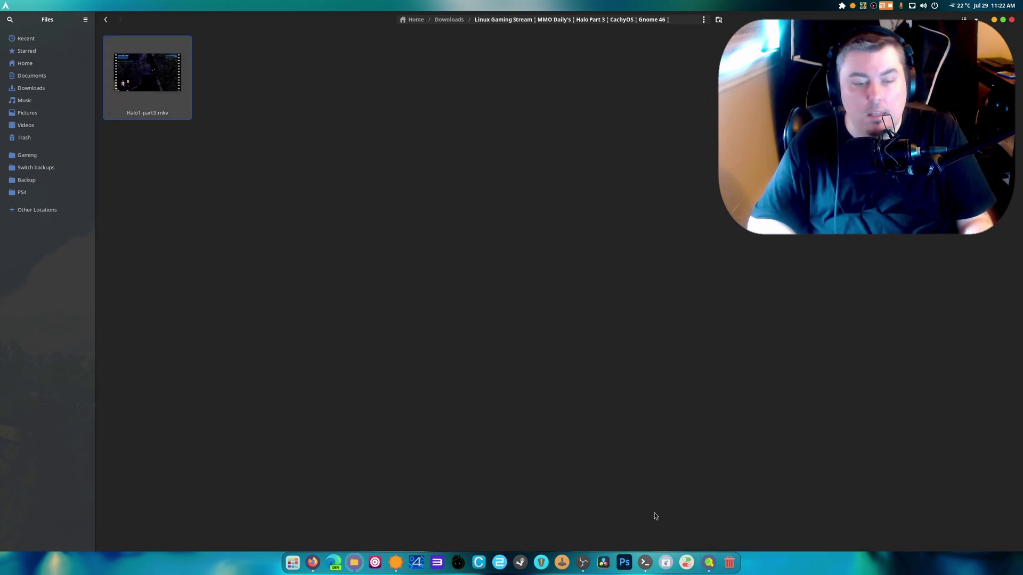
Step: Paste 'ffmpeg -i sample.avi -q:a 0 -map a sample.mp3' into a maximized terminal
{"action": "left_click", "coordinate": [645, 562]}
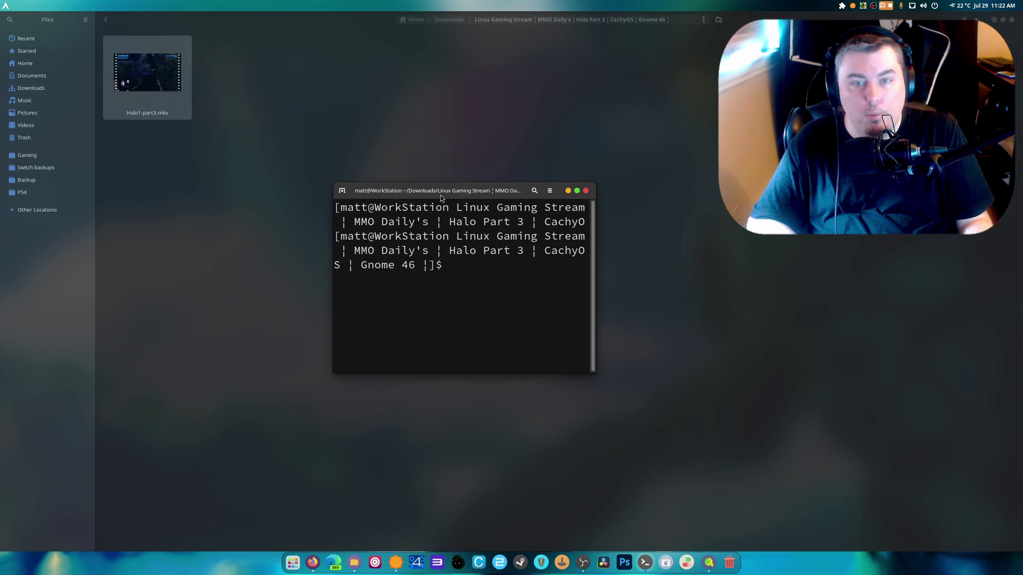
{"action": "left_click_drag", "start_coordinate": [441, 198], "coordinate": [401, 16]}
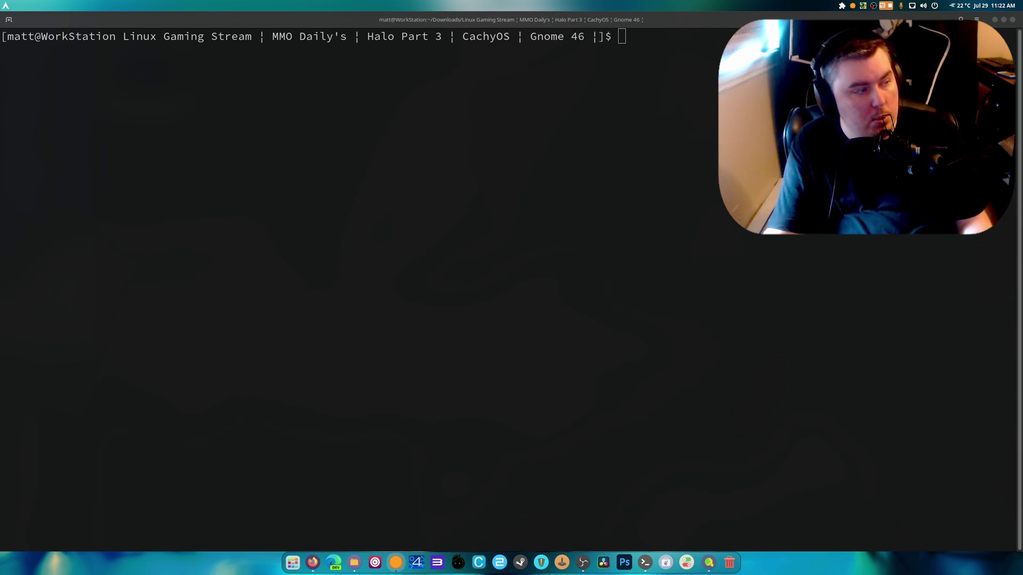
{"action": "right_click", "coordinate": [433, 224]}
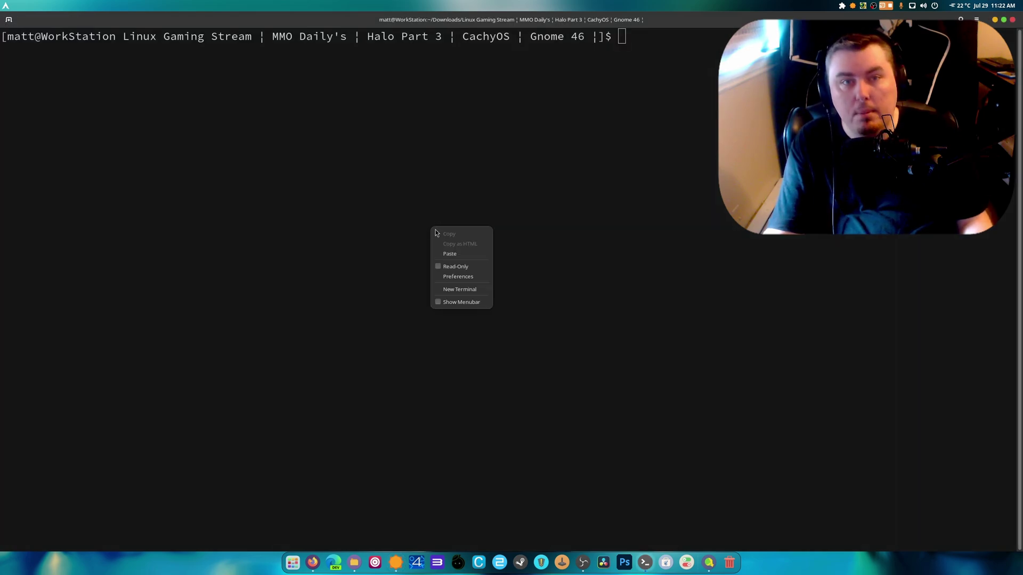
{"action": "left_click", "coordinate": [447, 254]}
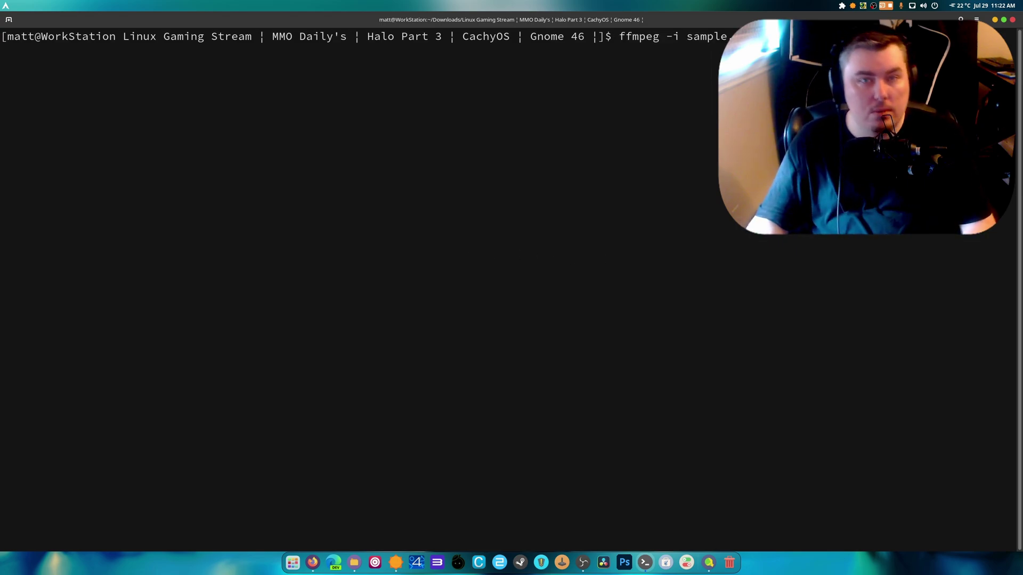
{"action": "key", "text": "End"}
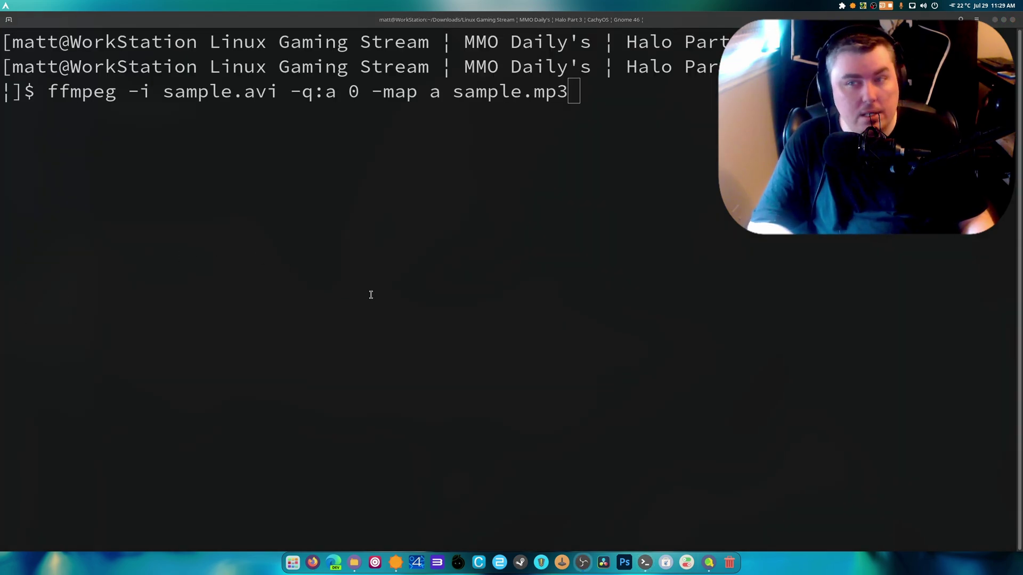
Step: Highlight the ffmpeg command name and then its options to explain them
{"action": "left_click_drag", "start_coordinate": [116, 94], "coordinate": [52, 93]}
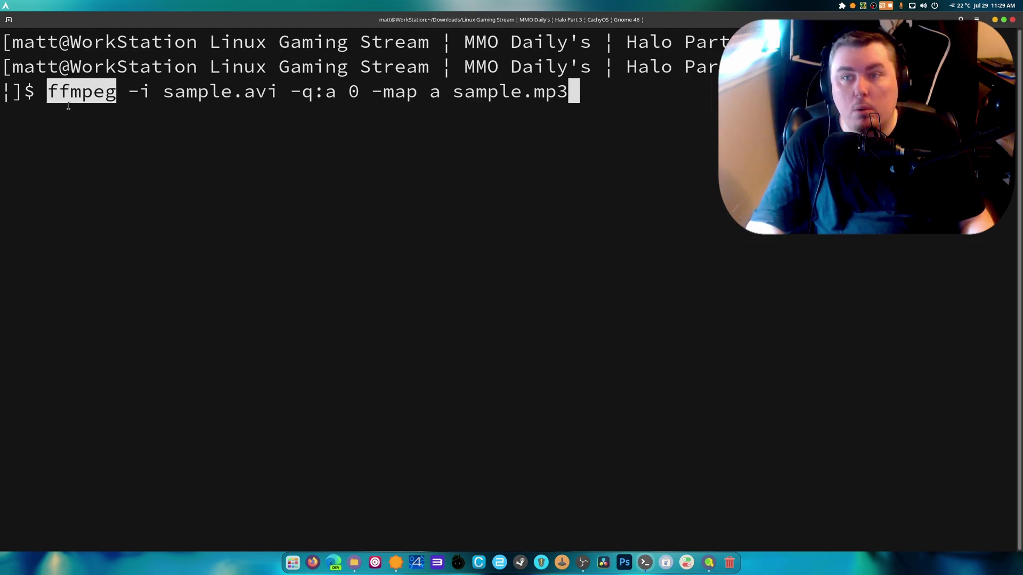
{"action": "left_click_drag", "start_coordinate": [133, 95], "coordinate": [422, 94]}
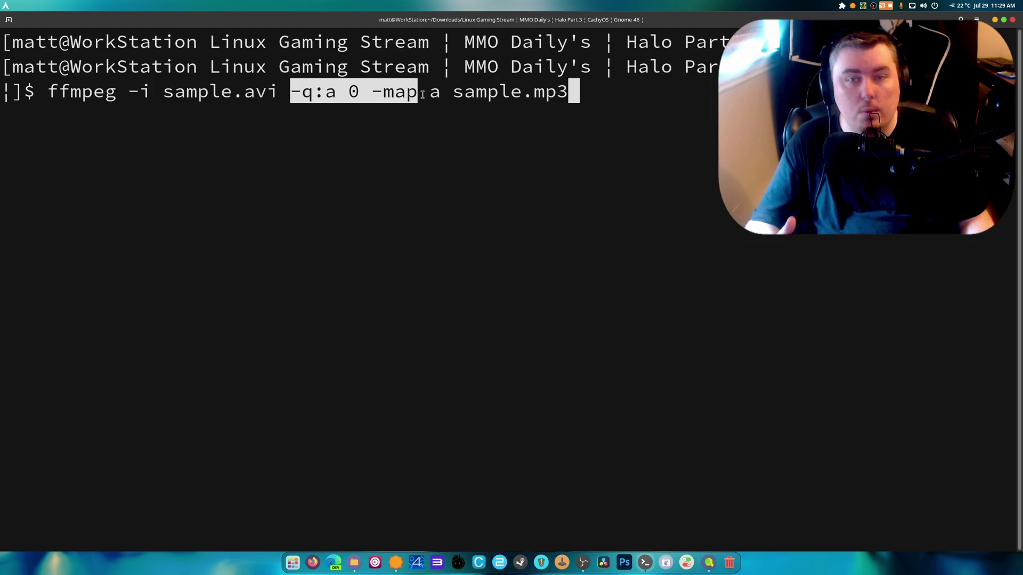
{"action": "left_click", "coordinate": [392, 101]}
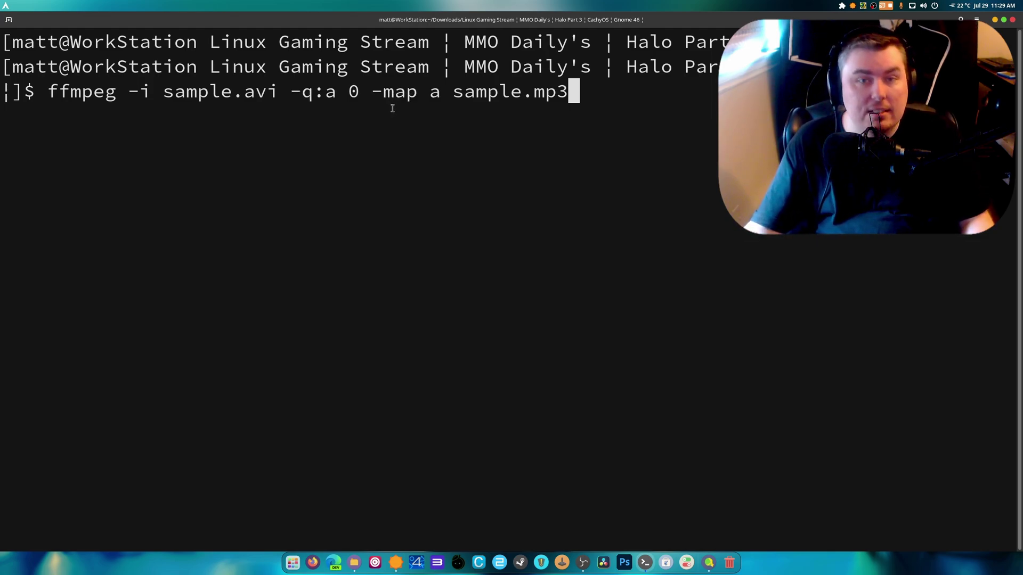
Step: Change the command's output file name to halo1-part3.mp3
{"action": "key", "text": "Left"}
{"action": "key", "text": "Left"}
{"action": "key", "text": "Left"}
{"action": "key", "text": "Left"}
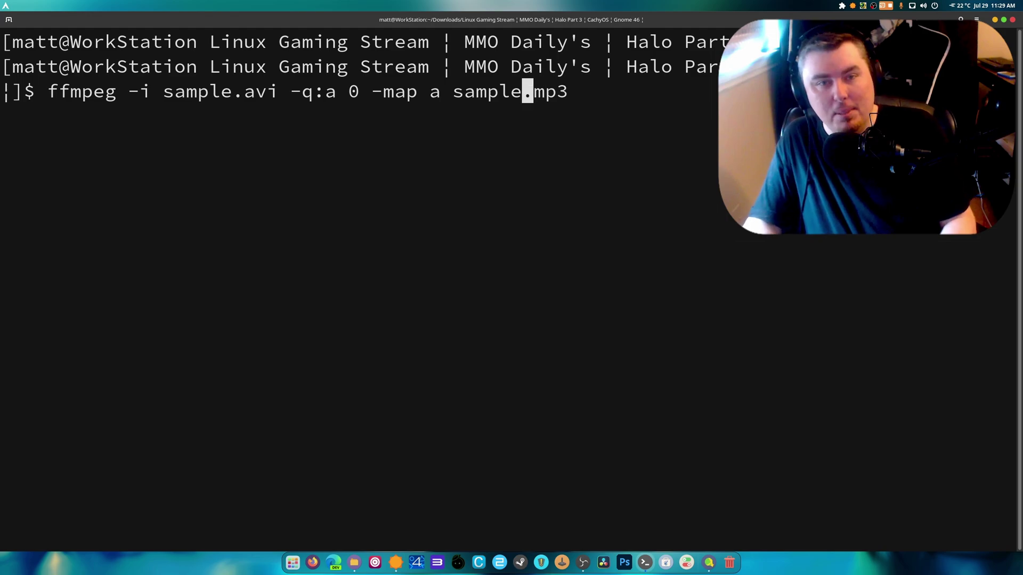
{"action": "key", "text": "BackSpace"}
{"action": "key", "text": "BackSpace"}
{"action": "key", "text": "BackSpace"}
{"action": "key", "text": "BackSpace"}
{"action": "key", "text": "BackSpace"}
{"action": "key", "text": "BackSpace"}
{"action": "type", "text": "halo1"}
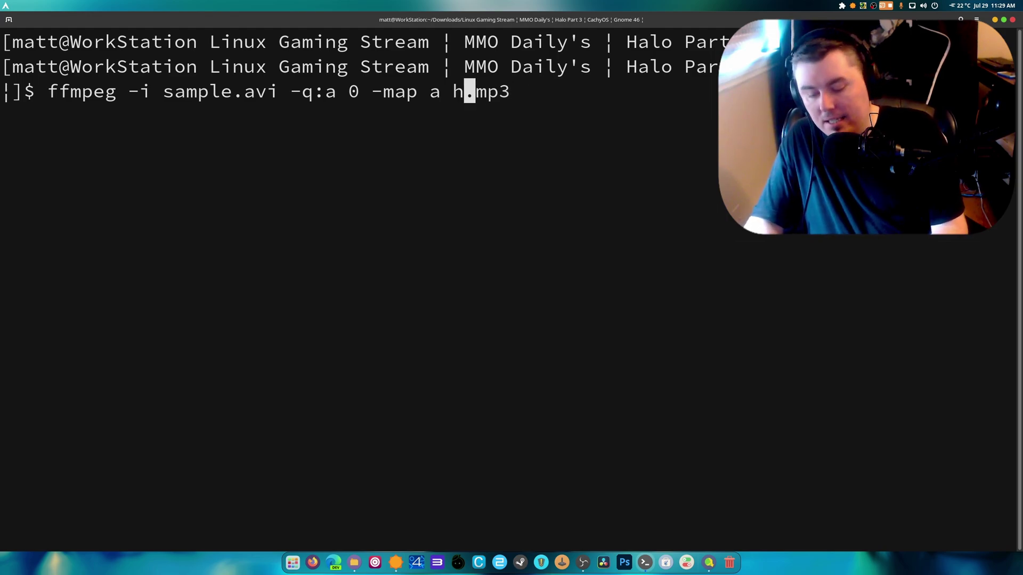
{"action": "type", "text": "-=p"}
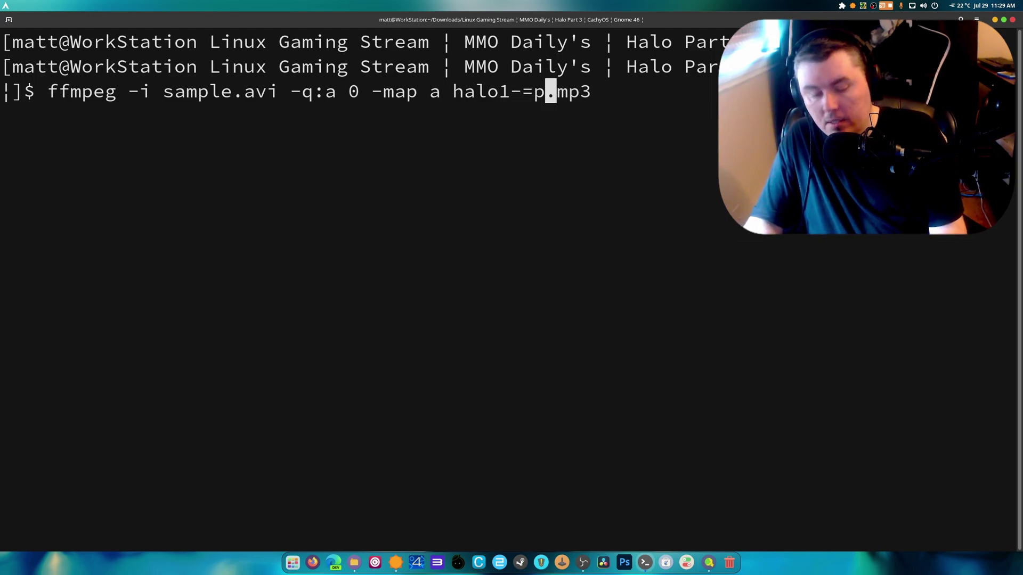
{"action": "key", "text": "BackSpace"}
{"action": "type", "text": "part3"}
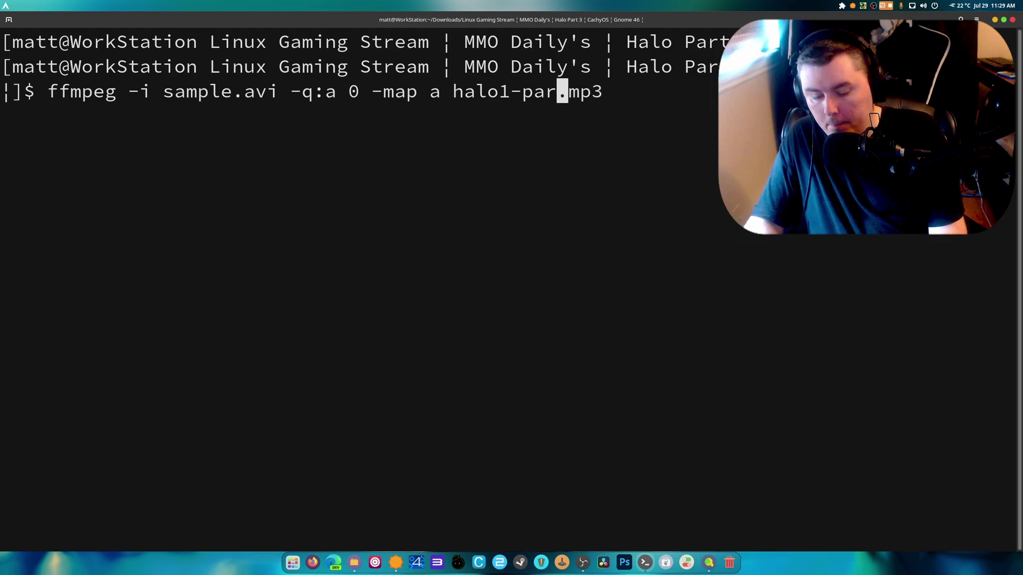
Step: Replace sample.avi with Halo1-part3.mkv's dragged-in path, fix the spacing and run ffmpeg
{"action": "key", "text": "Left"}
{"action": "key", "text": "Left"}
{"action": "key", "text": "Left"}
{"action": "key", "text": "Left"}
{"action": "key", "text": "Left"}
{"action": "key", "text": "Left"}
{"action": "key", "text": "Left"}
{"action": "key", "text": "Left"}
{"action": "key", "text": "Left"}
{"action": "key", "text": "Left"}
{"action": "key", "text": "Left"}
{"action": "key", "text": "Left"}
{"action": "key", "text": "Left"}
{"action": "key", "text": "Left"}
{"action": "key", "text": "Left"}
{"action": "key", "text": "Left"}
{"action": "key", "text": "Left"}
{"action": "key", "text": "Left"}
{"action": "key", "text": "Left"}
{"action": "key", "text": "Left"}
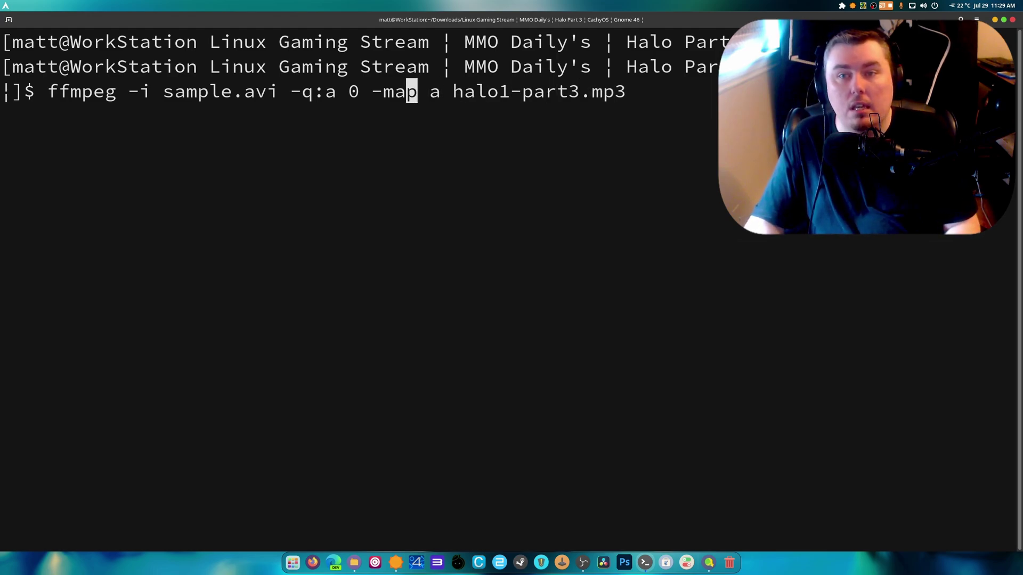
{"action": "key", "text": "Right"}
{"action": "key", "text": "Right"}
{"action": "key", "text": "BackSpace"}
{"action": "key", "text": "BackSpace"}
{"action": "key", "text": "BackSpace"}
{"action": "key", "text": "BackSpace"}
{"action": "key", "text": "BackSpace"}
{"action": "key", "text": "BackSpace"}
{"action": "key", "text": "BackSpace"}
{"action": "key", "text": "BackSpace"}
{"action": "key", "text": "BackSpace"}
{"action": "key", "text": "BackSpace"}
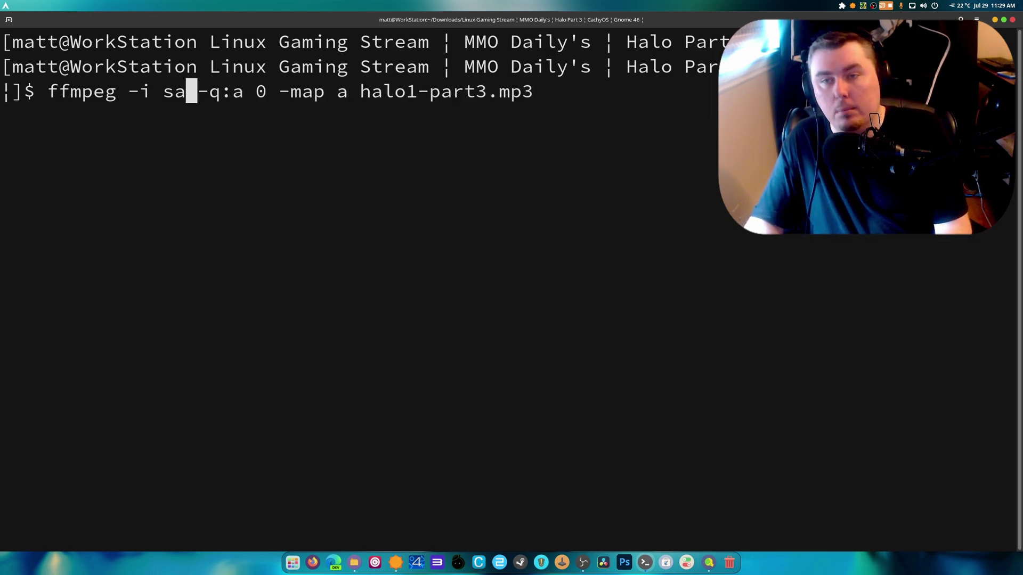
{"action": "type", "text": "ha"}
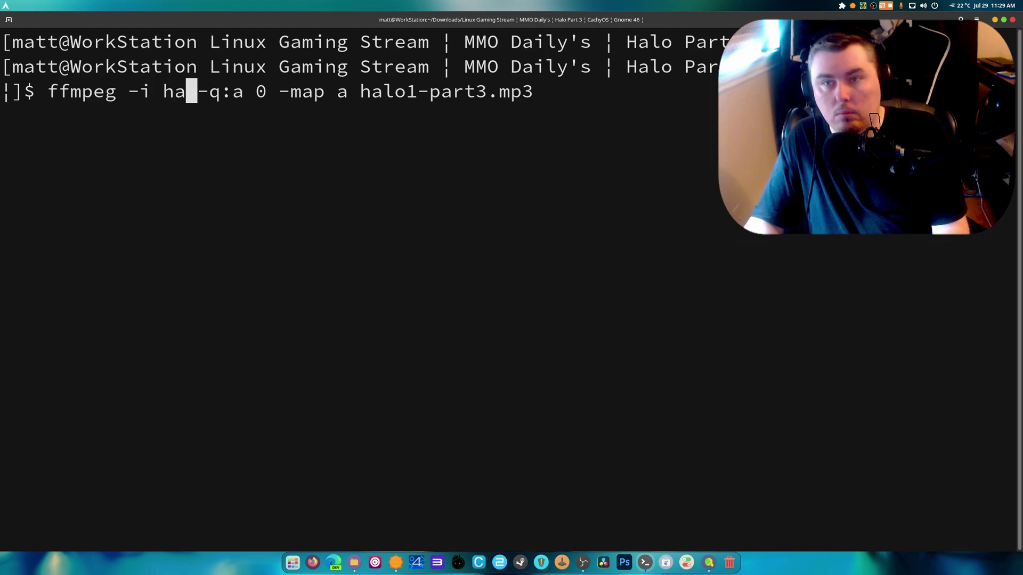
{"action": "type", "text": "lo"}
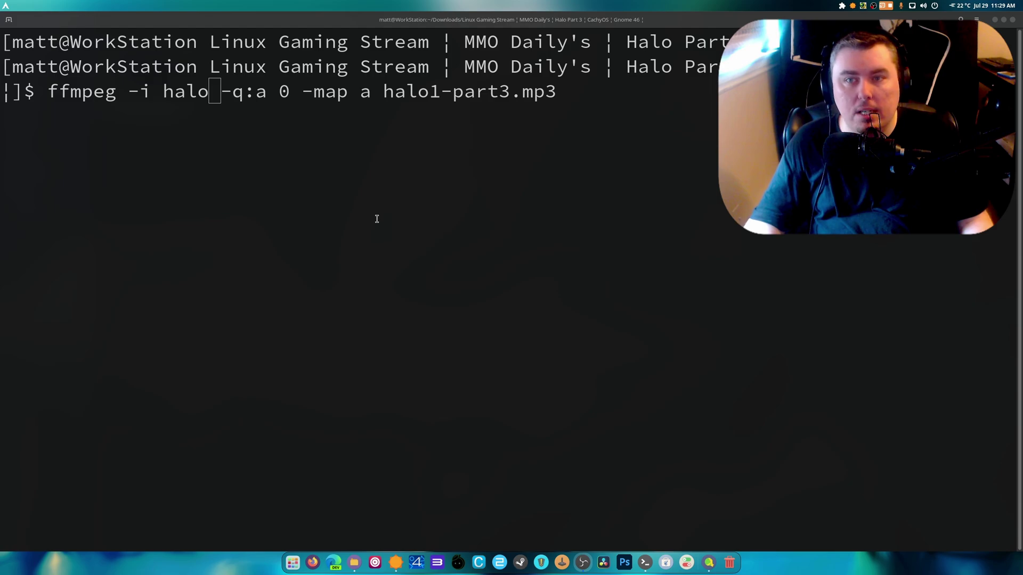
{"action": "left_click", "coordinate": [354, 563]}
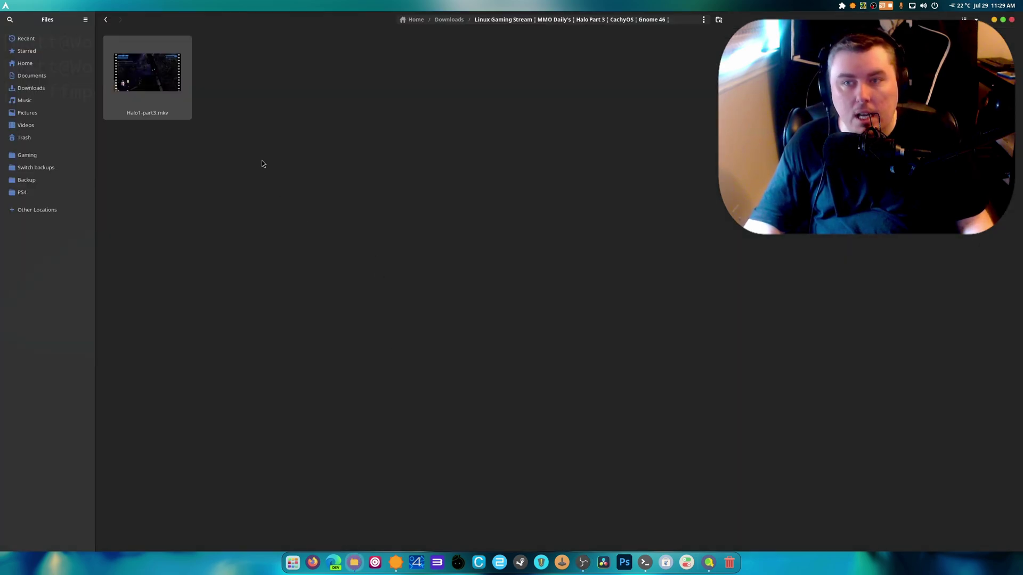
{"action": "key", "text": "super+h"}
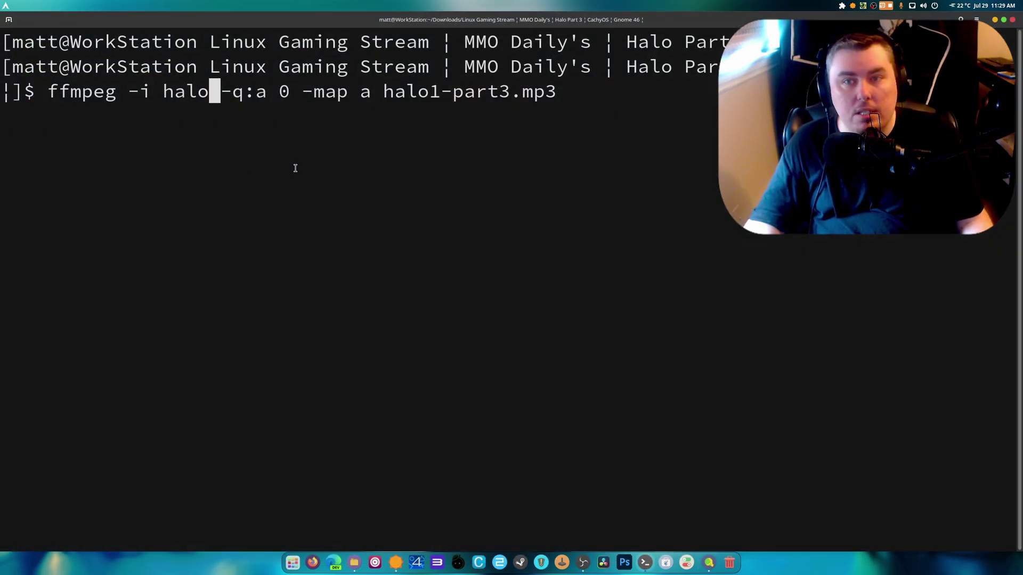
{"action": "key", "text": "BackSpace"}
{"action": "key", "text": "BackSpace"}
{"action": "key", "text": "BackSpace"}
{"action": "key", "text": "BackSpace"}
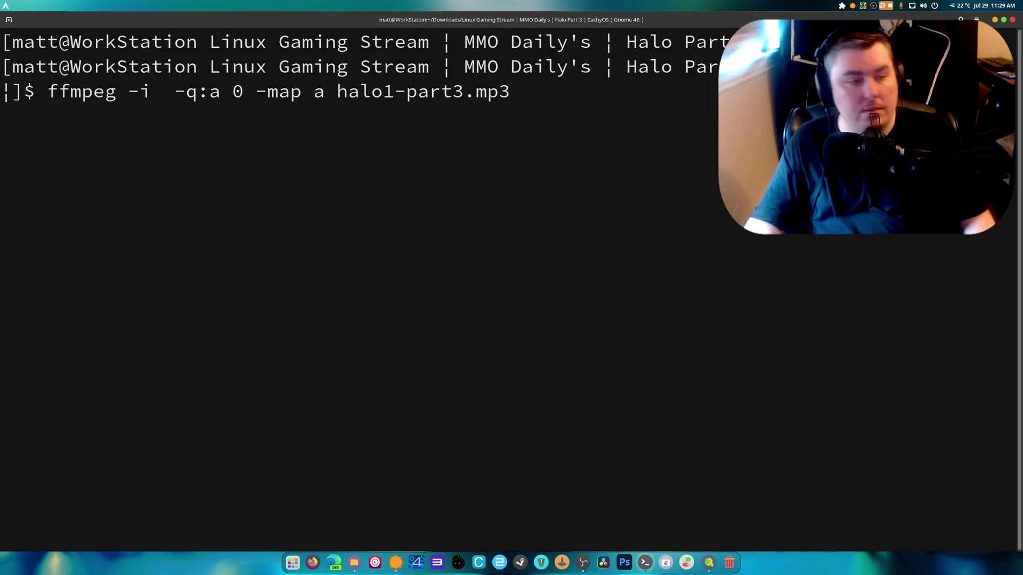
{"action": "key", "text": "alt+Tab"}
{"action": "key", "text": "alt+Tab"}
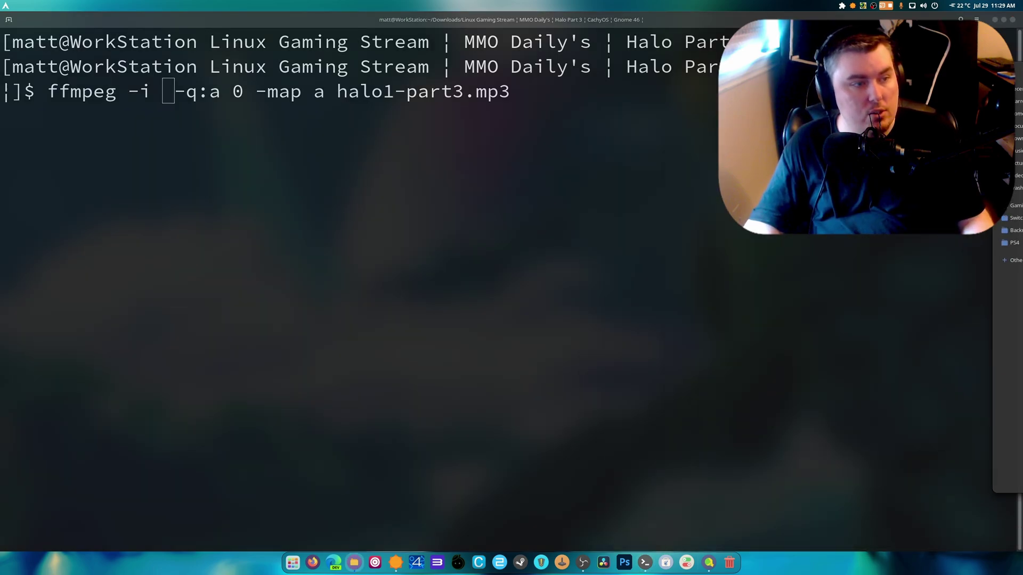
{"action": "left_click_drag", "start_coordinate": [1017, 259], "coordinate": [490, 241]}
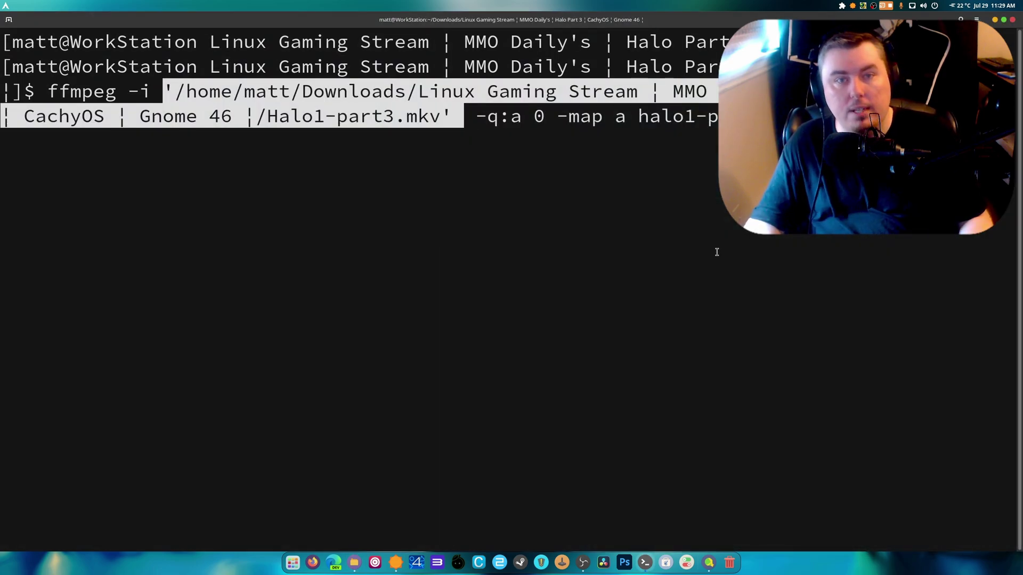
{"action": "key", "text": "Left"}
{"action": "key", "text": "BackSpace"}
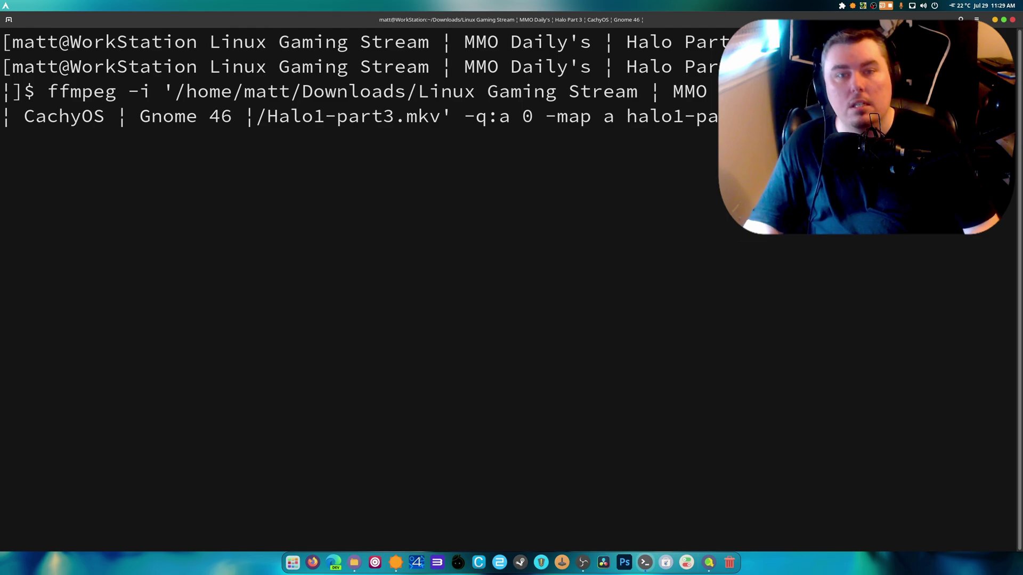
{"action": "key", "text": "Return"}
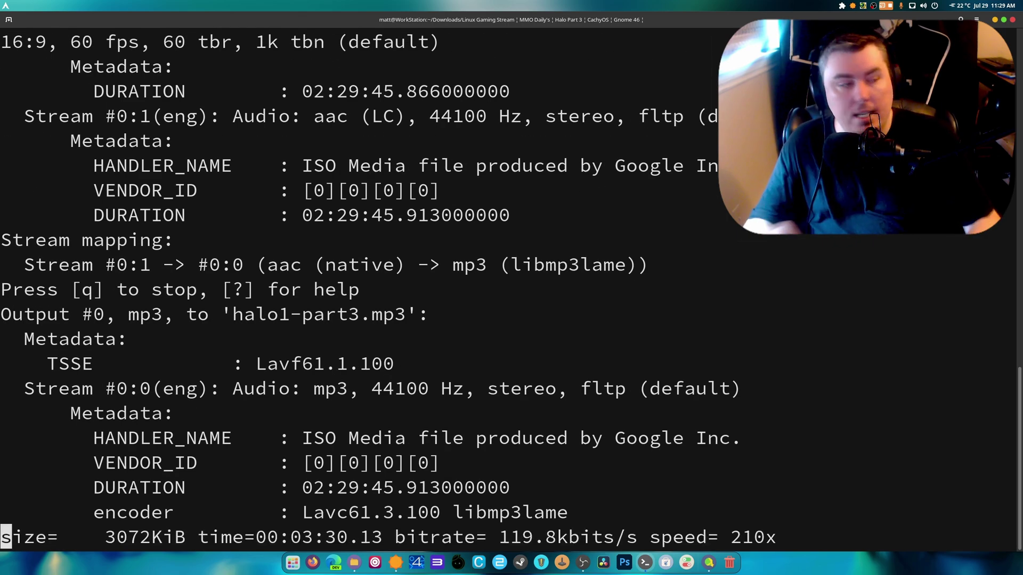
Step: Check halo1-part3.mp3's size in Files mid-conversion, then return to the running ffmpeg
{"action": "left_click", "coordinate": [355, 562]}
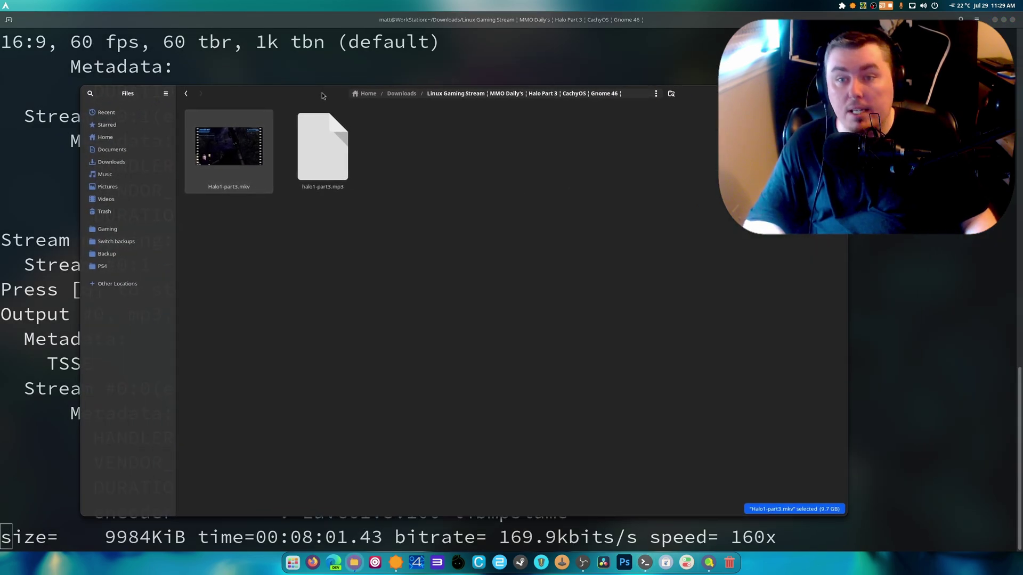
{"action": "left_click", "coordinate": [363, 181]}
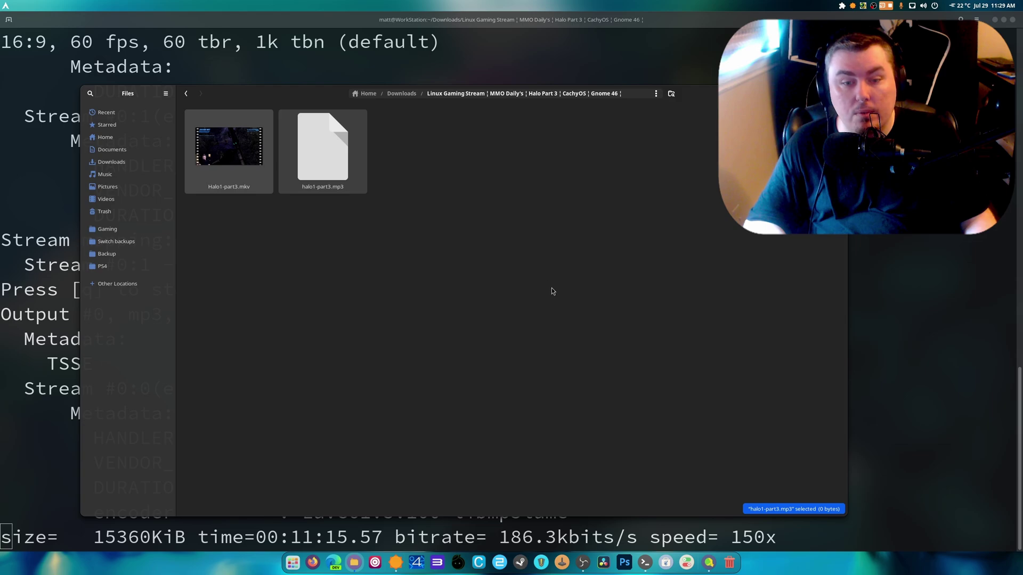
{"action": "left_click", "coordinate": [899, 398]}
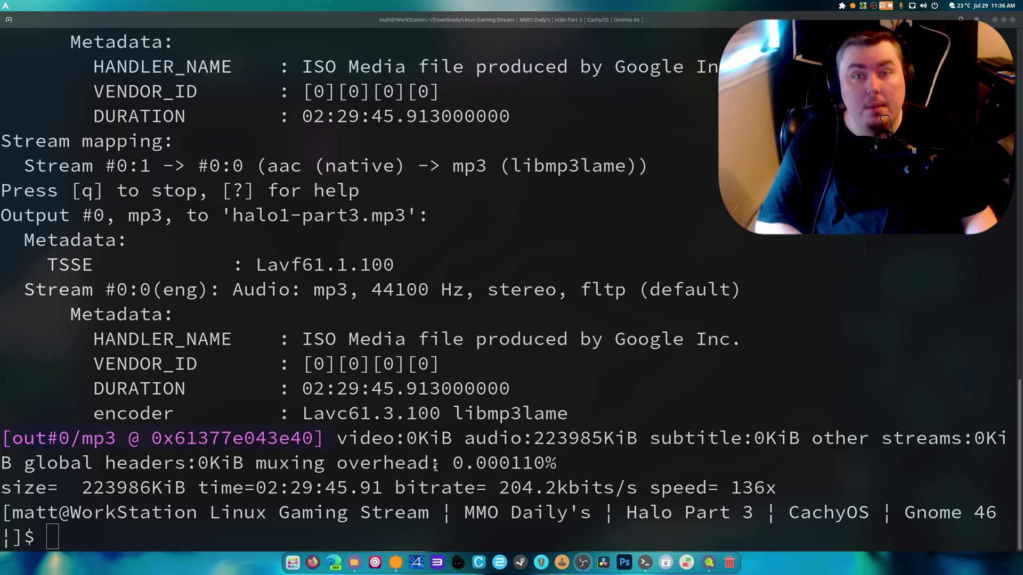
Step: Confirm the finished halo1-part3.mp3 is 229.4 MB, then close Files and the terminal
{"action": "left_click", "coordinate": [353, 562]}
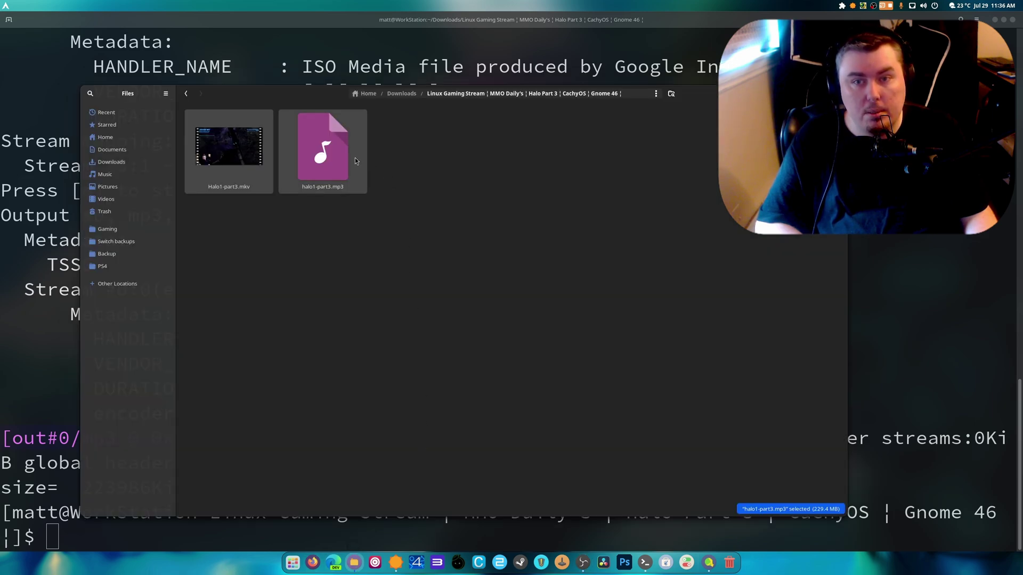
{"action": "left_click", "coordinate": [260, 175]}
{"action": "key", "text": "ctrl+w"}
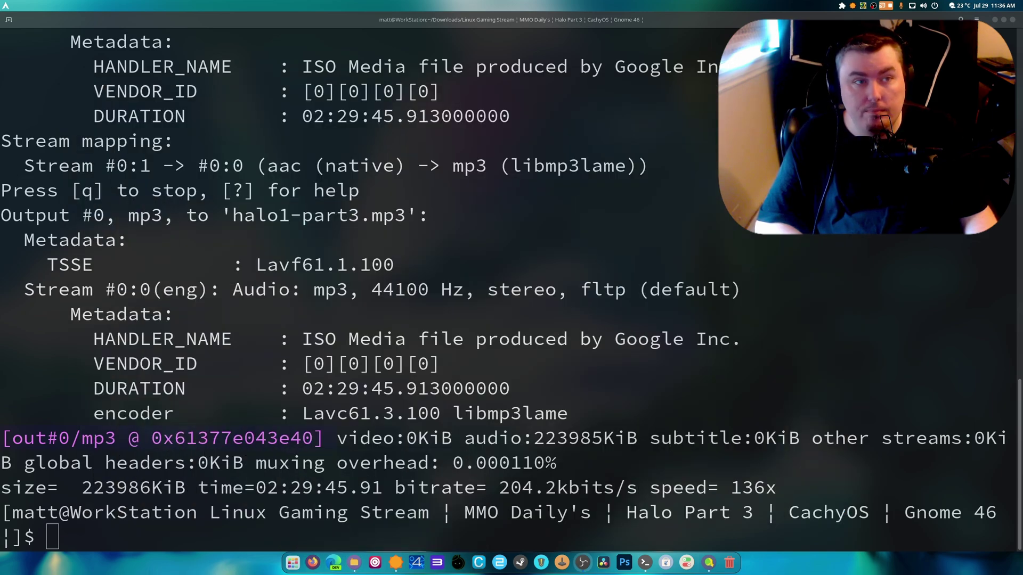
{"action": "left_click", "coordinate": [995, 21]}
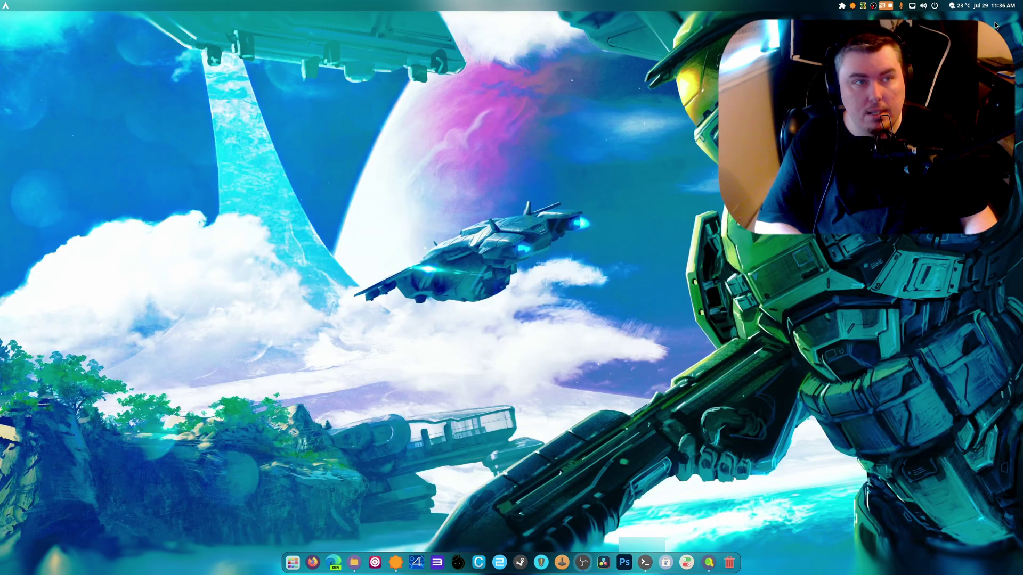
Step: Launch DaVinci Resolve and open the 1440 project from the Project Manager
{"action": "left_click", "coordinate": [618, 560]}
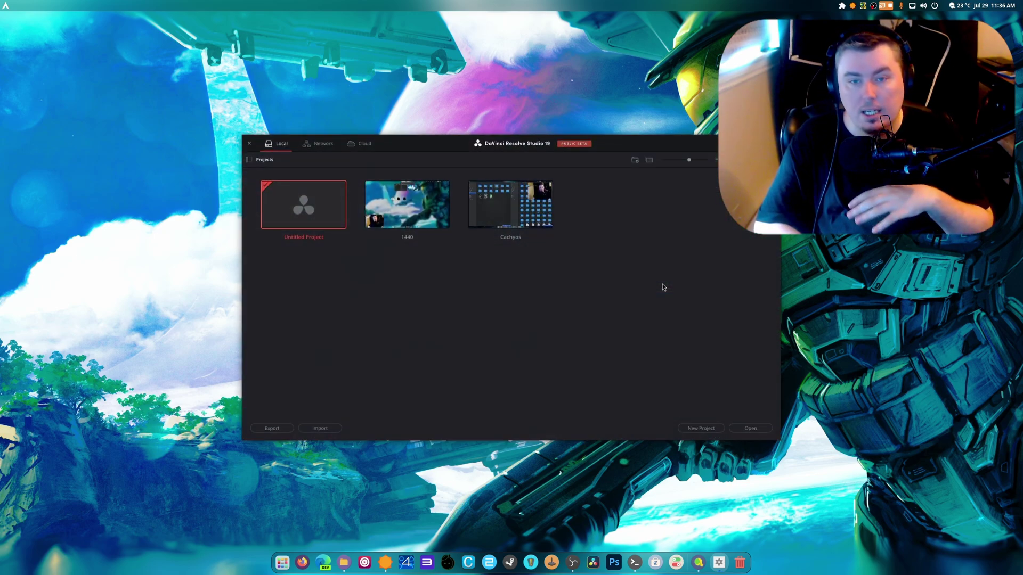
{"action": "double_click", "coordinate": [426, 205]}
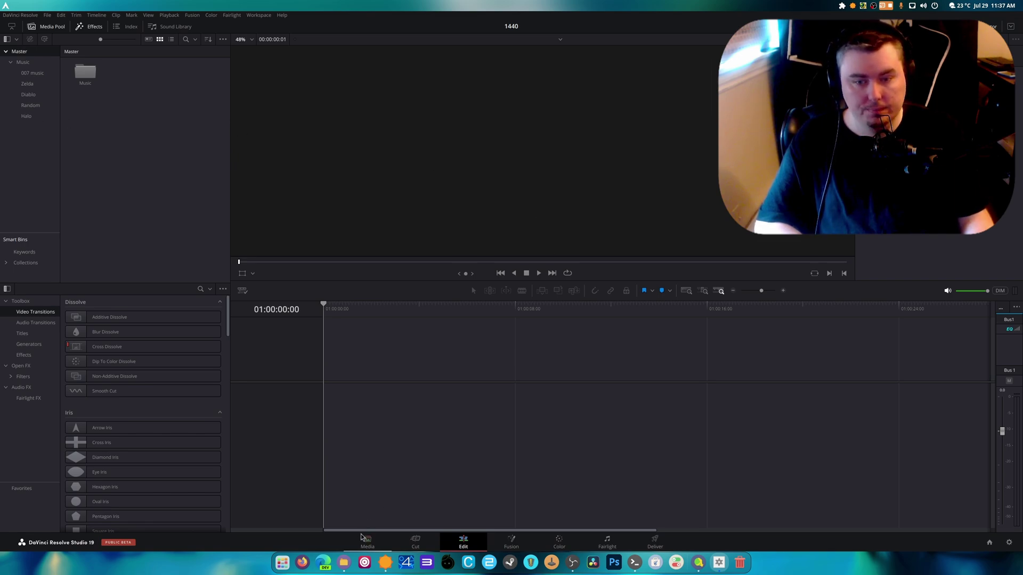
Step: Import Halo1-part3.mkv and halo1-part3.mp3 from the download folder into the Media Pool
{"action": "left_click", "coordinate": [345, 564]}
{"action": "left_click_drag", "start_coordinate": [343, 228], "coordinate": [541, 97]}
{"action": "left_click_drag", "start_coordinate": [500, 159], "coordinate": [145, 139]}
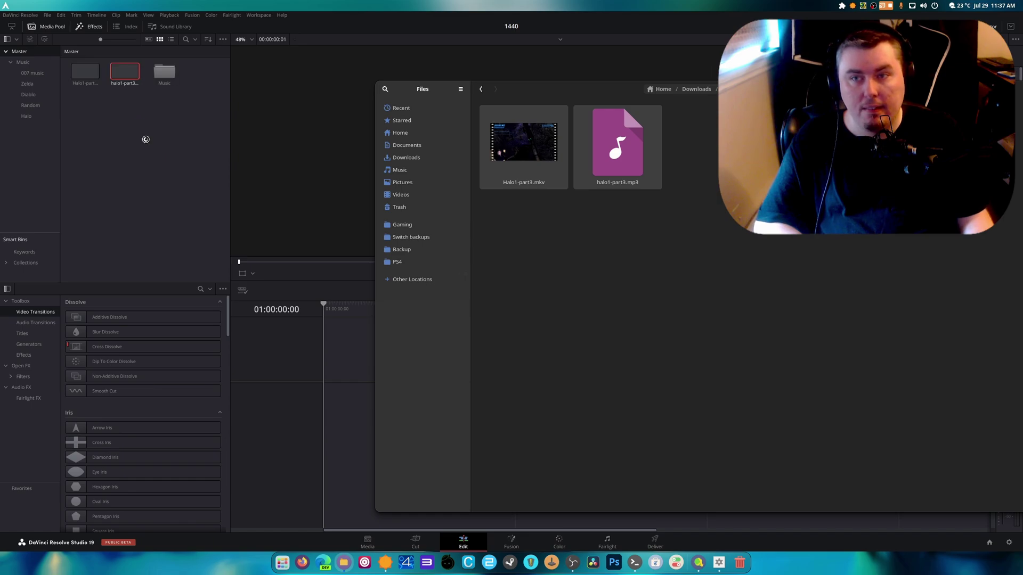
{"action": "left_click", "coordinate": [146, 141]}
Step: Create Timeline 1 with halo1-part3.mp3 at 01:00:00:00 on Audio 1, test playback, and zoom out
{"action": "left_click_drag", "start_coordinate": [124, 74], "coordinate": [388, 450]}
{"action": "left_click_drag", "start_coordinate": [454, 450], "coordinate": [386, 455]}
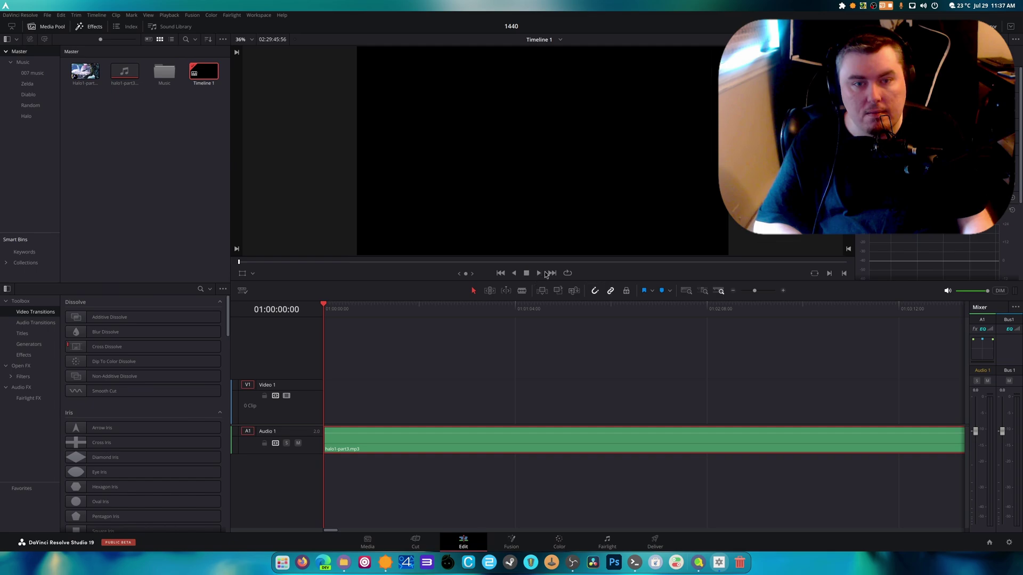
{"action": "left_click", "coordinate": [535, 273]}
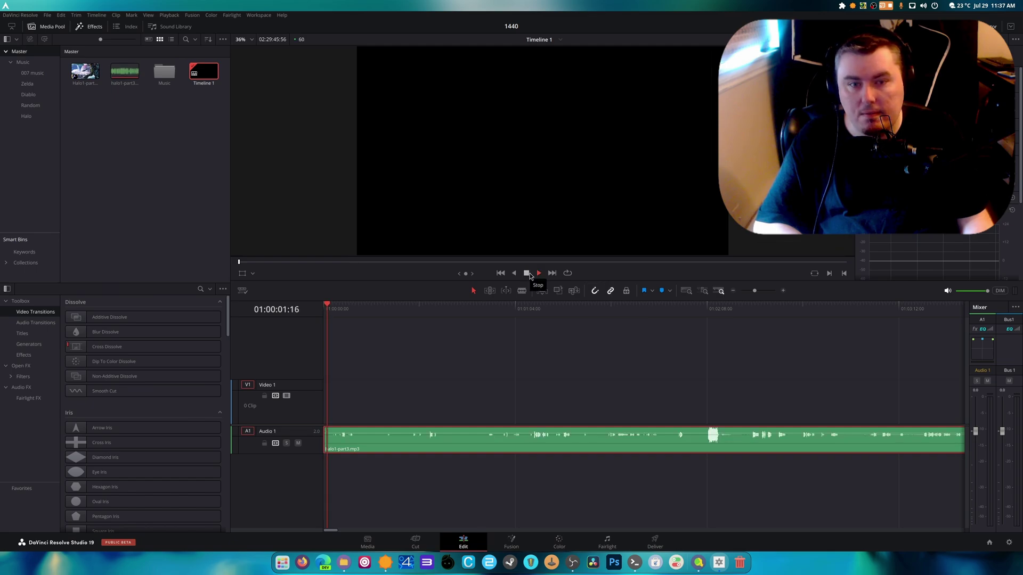
{"action": "left_click", "coordinate": [527, 274]}
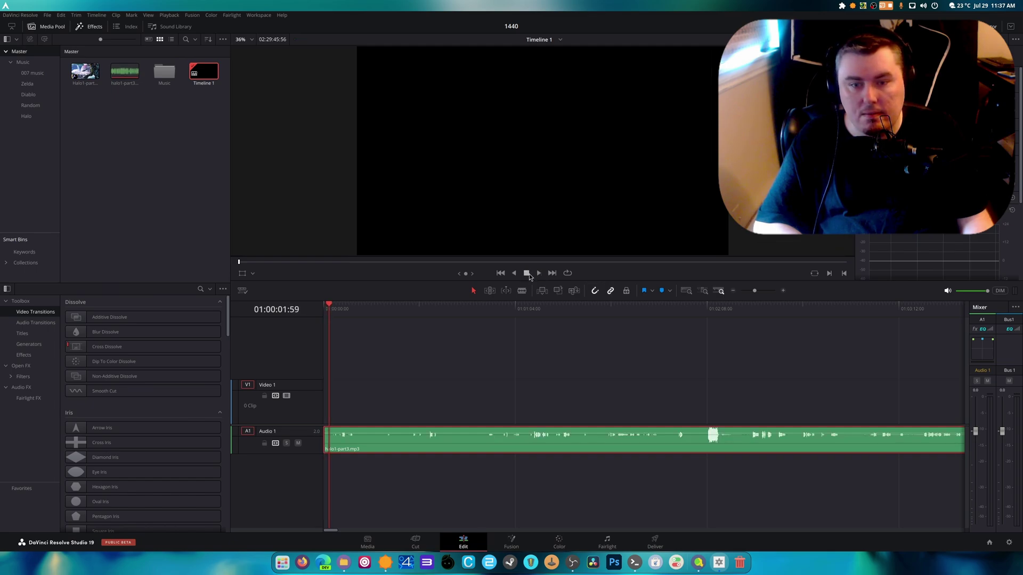
{"action": "left_click", "coordinate": [734, 291]}
{"action": "left_click", "coordinate": [734, 291]}
{"action": "left_click", "coordinate": [735, 291]}
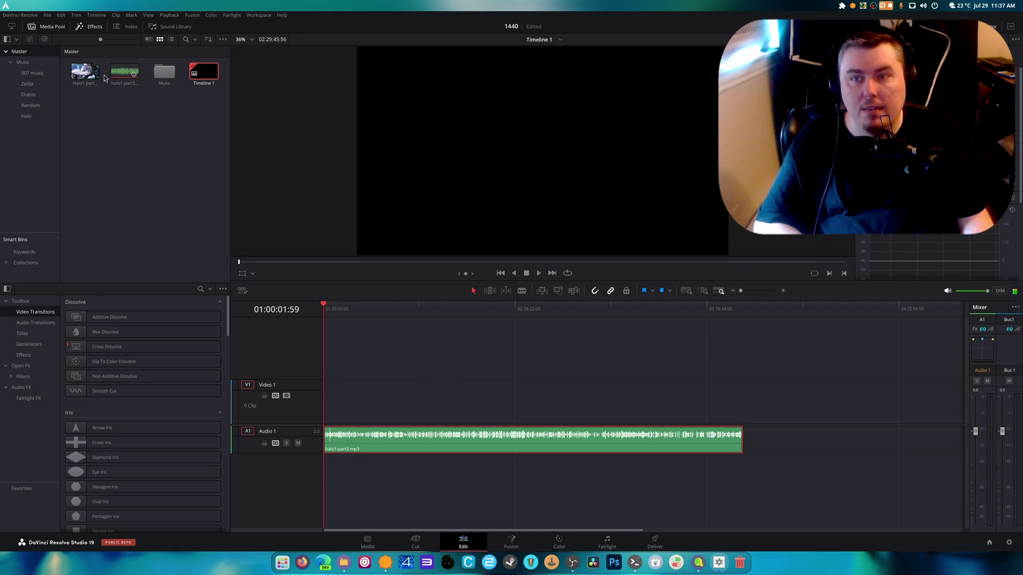
Step: Place Halo1-part3.mkv on Video 1 aligned with the mp3 and link the clips
{"action": "left_click_drag", "start_coordinate": [85, 71], "coordinate": [483, 397]}
{"action": "left_click_drag", "start_coordinate": [625, 418], "coordinate": [465, 419]}
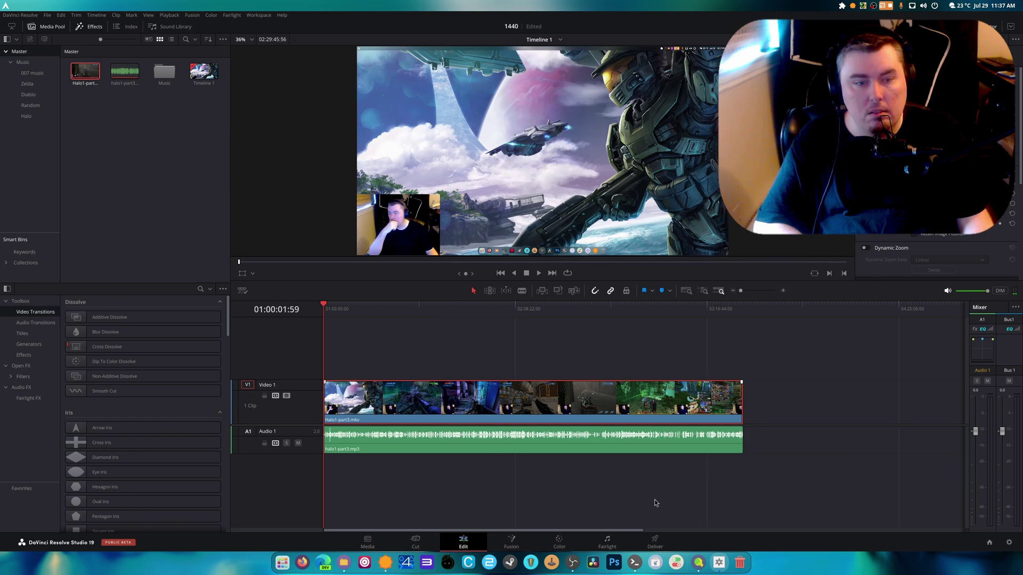
{"action": "right_click", "coordinate": [661, 396]}
{"action": "left_click", "coordinate": [687, 331]}
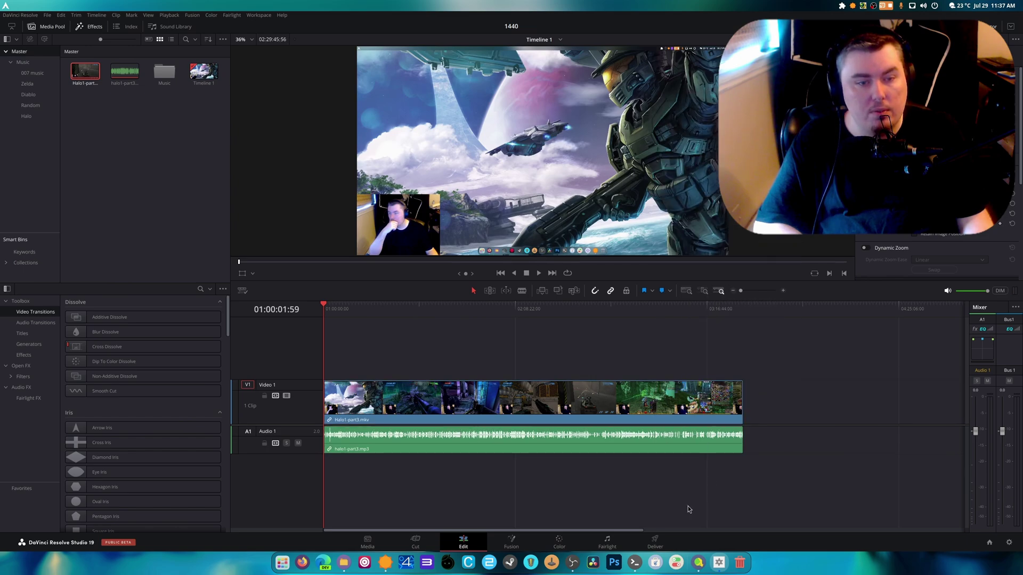
Step: Split both clips at 01:23:55:44 with Ctrl+B and delete the earlier part
{"action": "left_click_drag", "start_coordinate": [343, 306], "coordinate": [390, 308]}
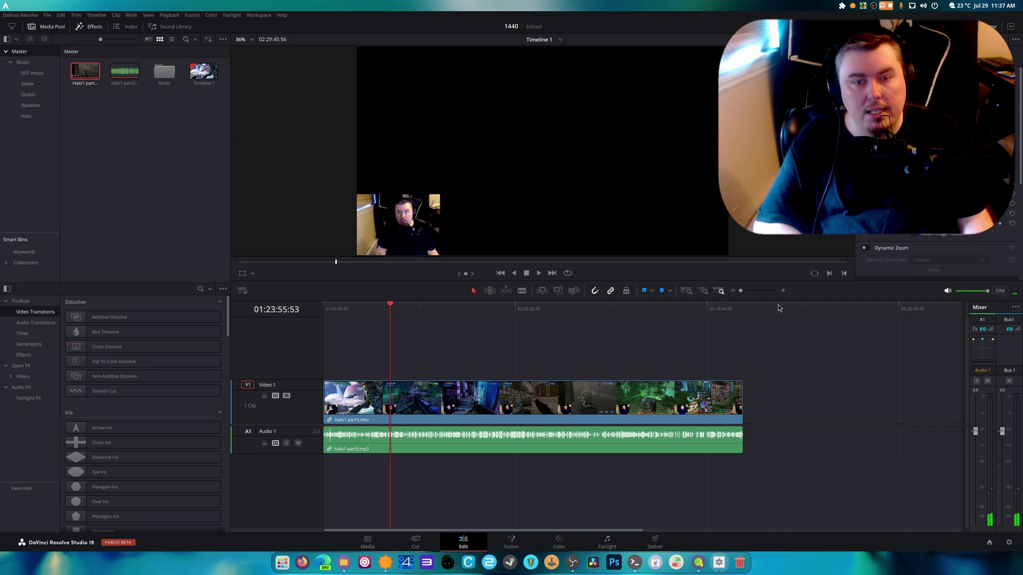
{"action": "left_click", "coordinate": [782, 292]}
{"action": "left_click", "coordinate": [782, 291]}
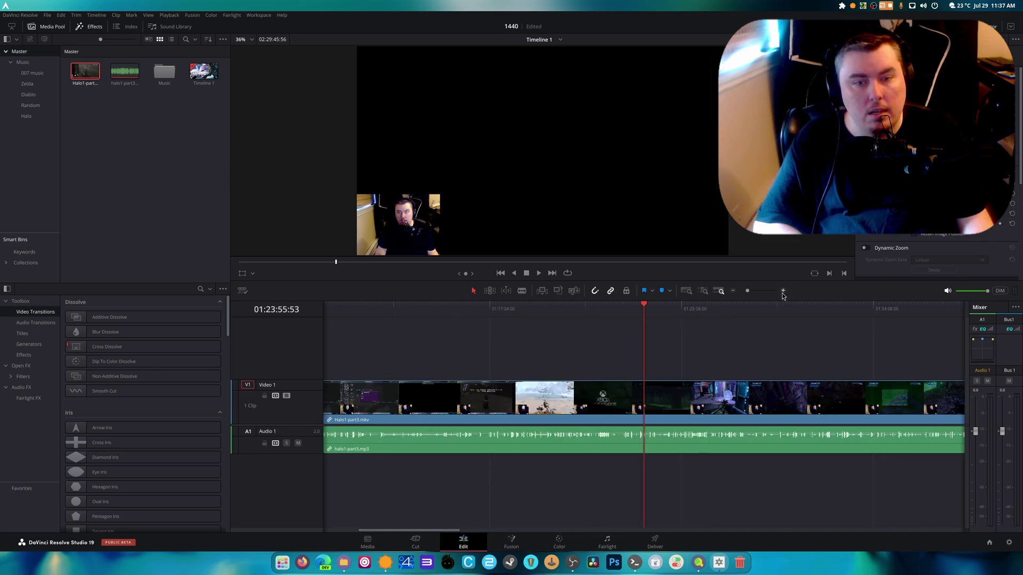
{"action": "left_click", "coordinate": [643, 313]}
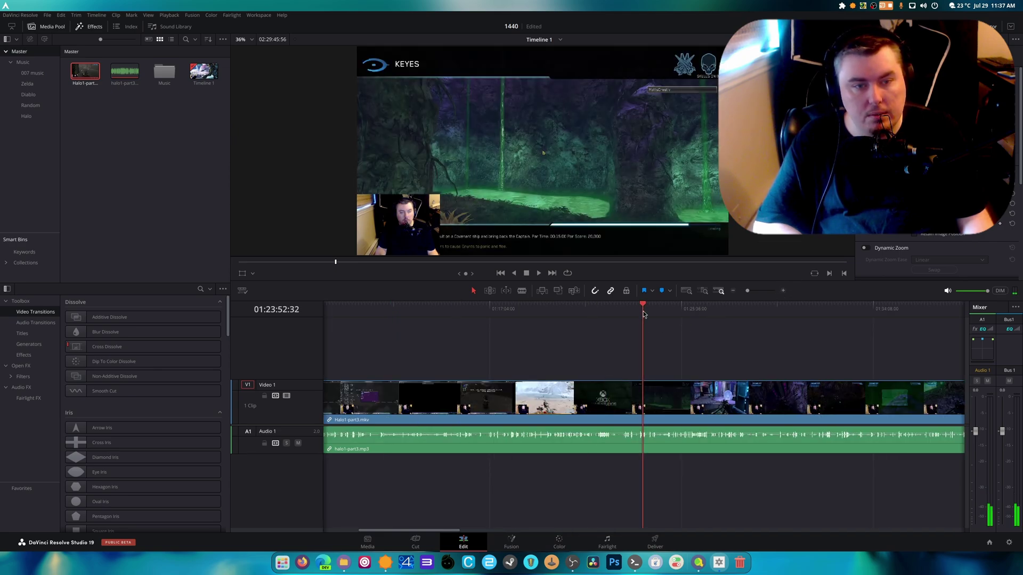
{"action": "left_click", "coordinate": [645, 313]}
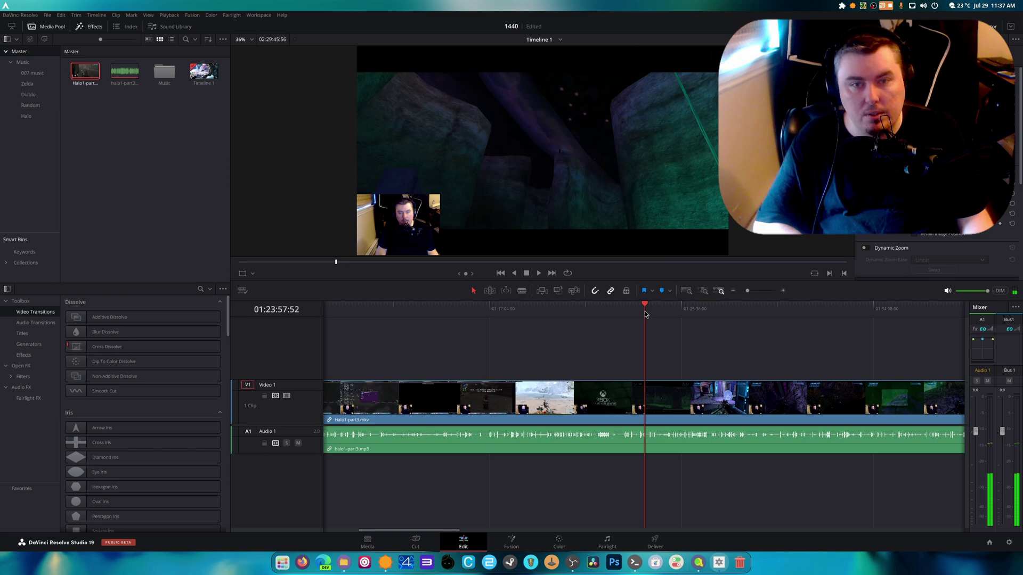
{"action": "left_click", "coordinate": [644, 313]}
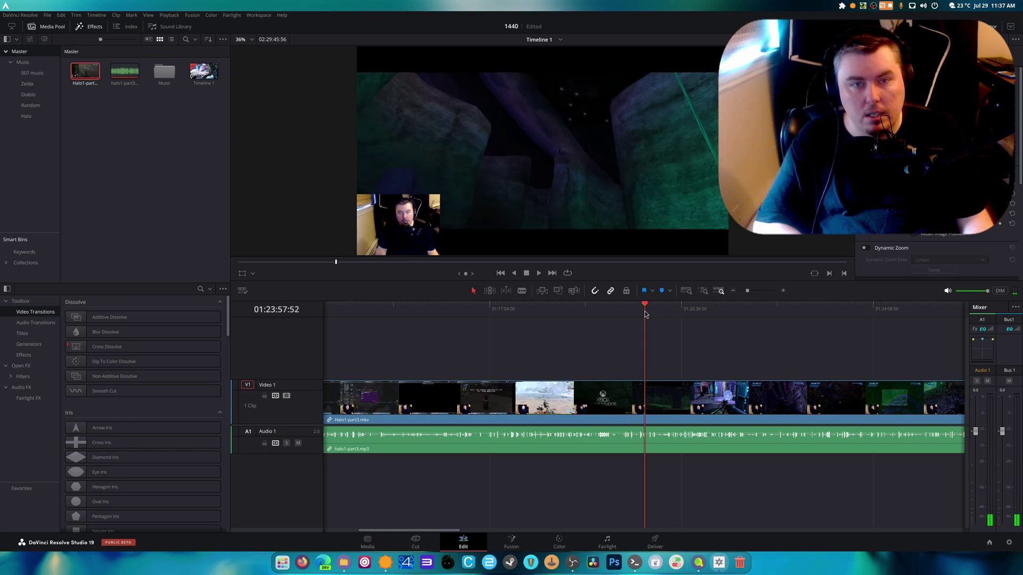
{"action": "left_click", "coordinate": [644, 313]}
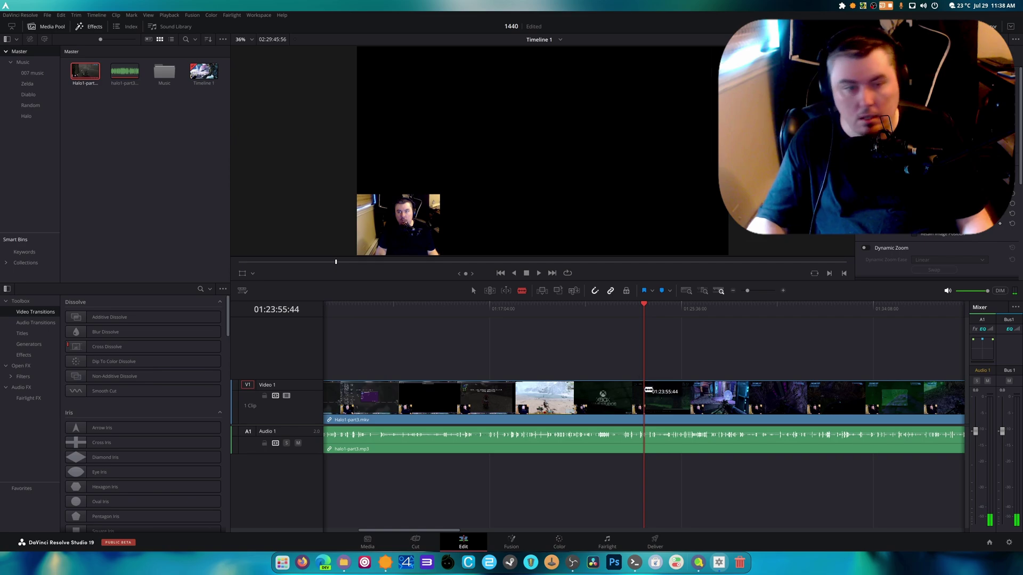
{"action": "key", "text": "ctrl+b"}
{"action": "key", "text": "BackSpace"}
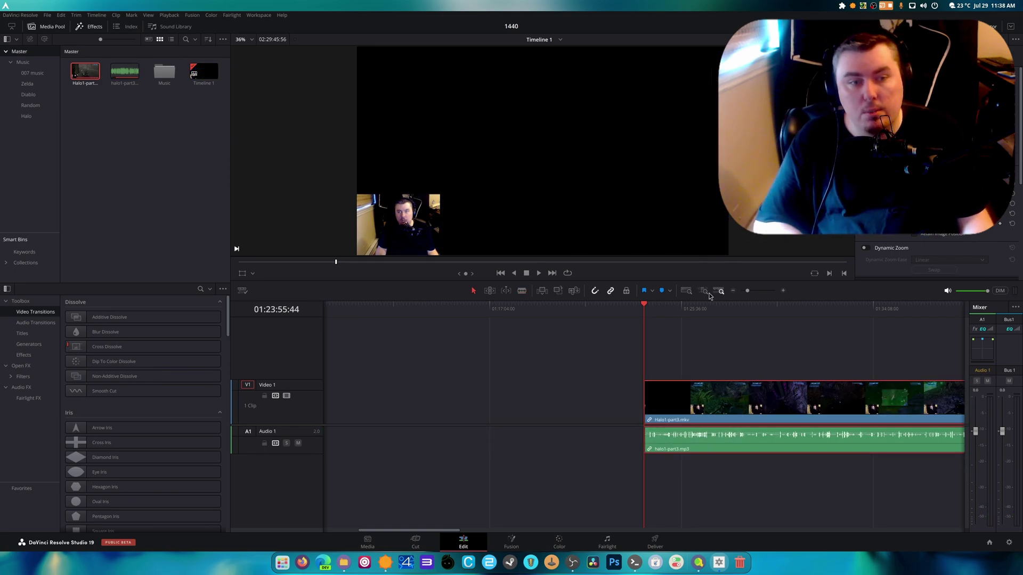
{"action": "left_click", "coordinate": [734, 291]}
{"action": "left_click", "coordinate": [734, 291]}
Step: Open a terminal from Files inside the Downloads Halo Part 2 stream folder
{"action": "left_click", "coordinate": [734, 291]}
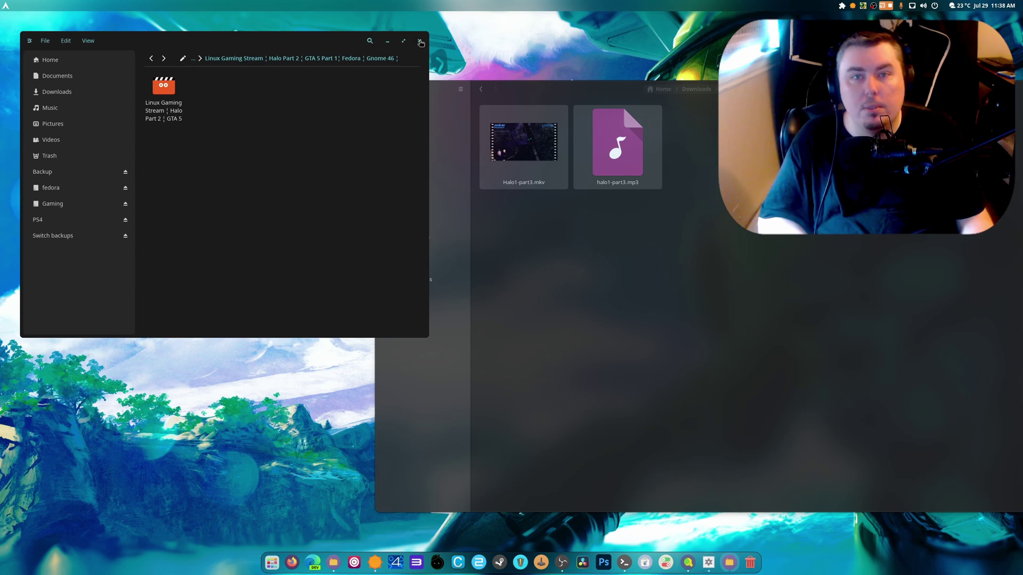
{"action": "left_click", "coordinate": [420, 41]}
{"action": "left_click", "coordinate": [712, 91]}
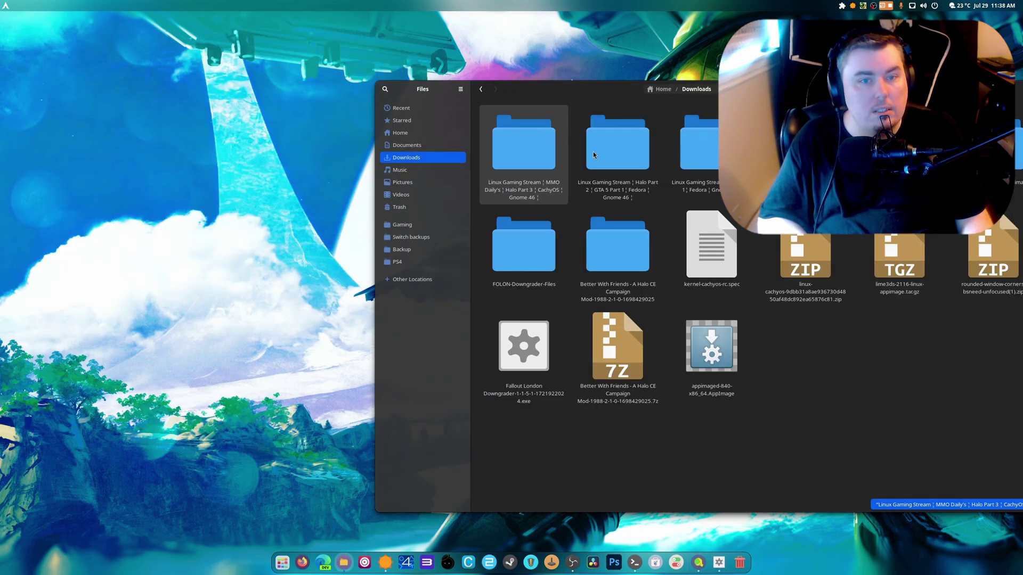
{"action": "double_click", "coordinate": [617, 144]}
{"action": "left_click_drag", "start_coordinate": [627, 102], "coordinate": [268, 61]}
{"action": "right_click", "coordinate": [315, 207]}
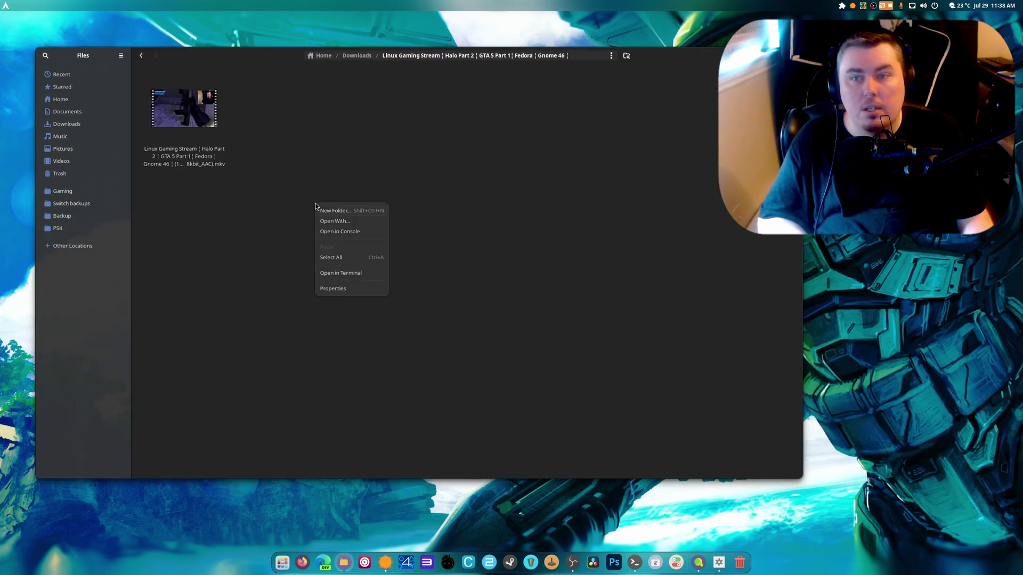
{"action": "left_click", "coordinate": [351, 273]}
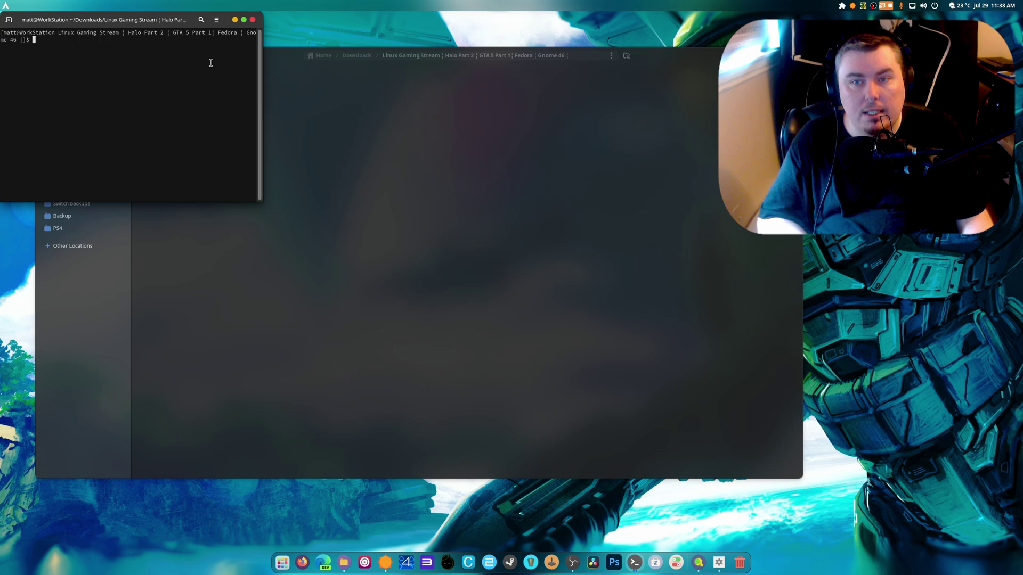
{"action": "left_click_drag", "start_coordinate": [171, 16], "coordinate": [555, 133]}
Step: Maximize the terminal, enlarge its text, and copy the previous ffmpeg command
{"action": "double_click", "coordinate": [554, 133]}
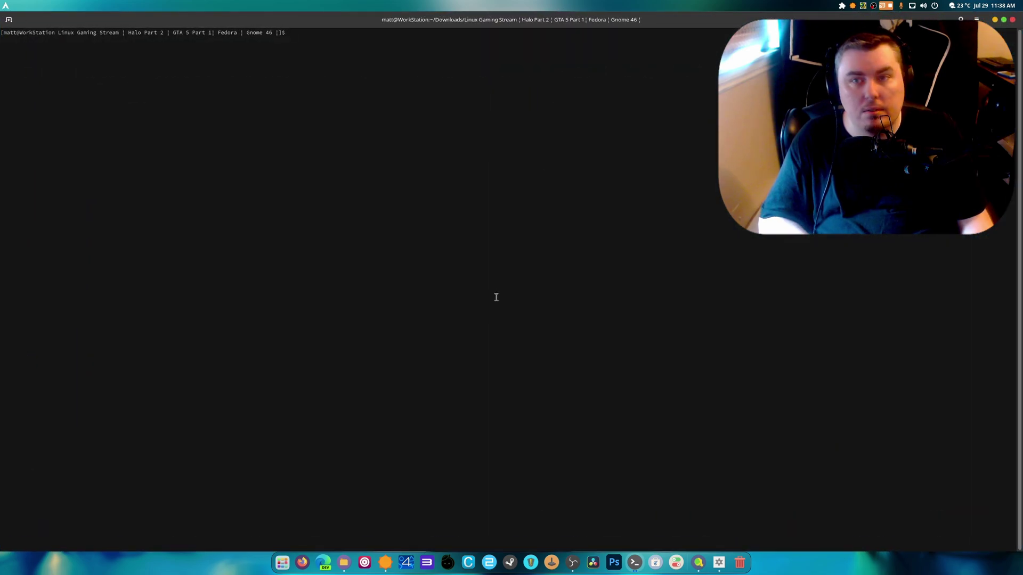
{"action": "key", "text": "ctrl+plus"}
{"action": "key", "text": "ctrl+plus"}
{"action": "key", "text": "ctrl+plus"}
{"action": "key", "text": "ctrl+plus"}
{"action": "key", "text": "ctrl+plus"}
{"action": "key", "text": "ctrl+plus"}
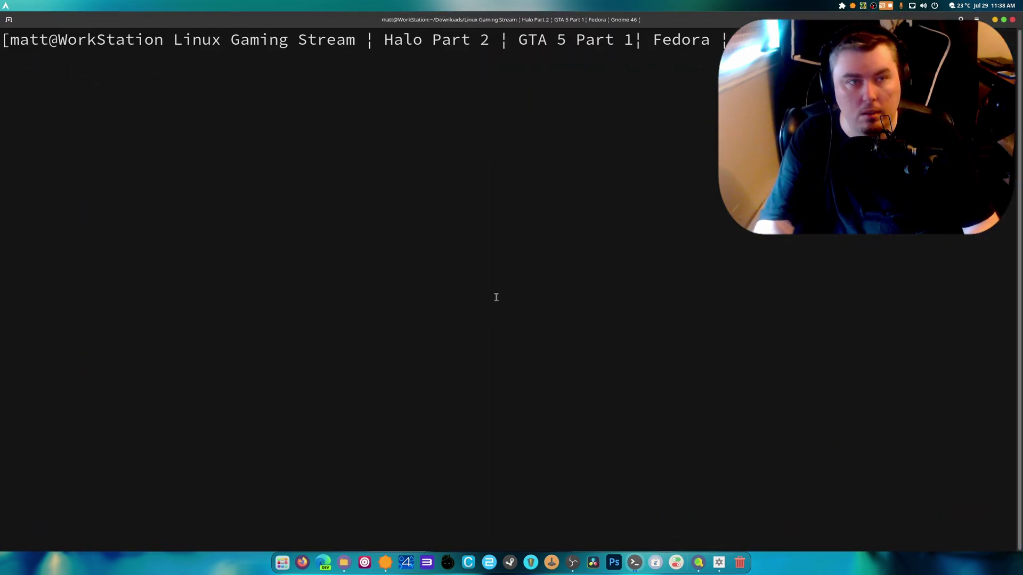
{"action": "type", "text": "yay discord"}
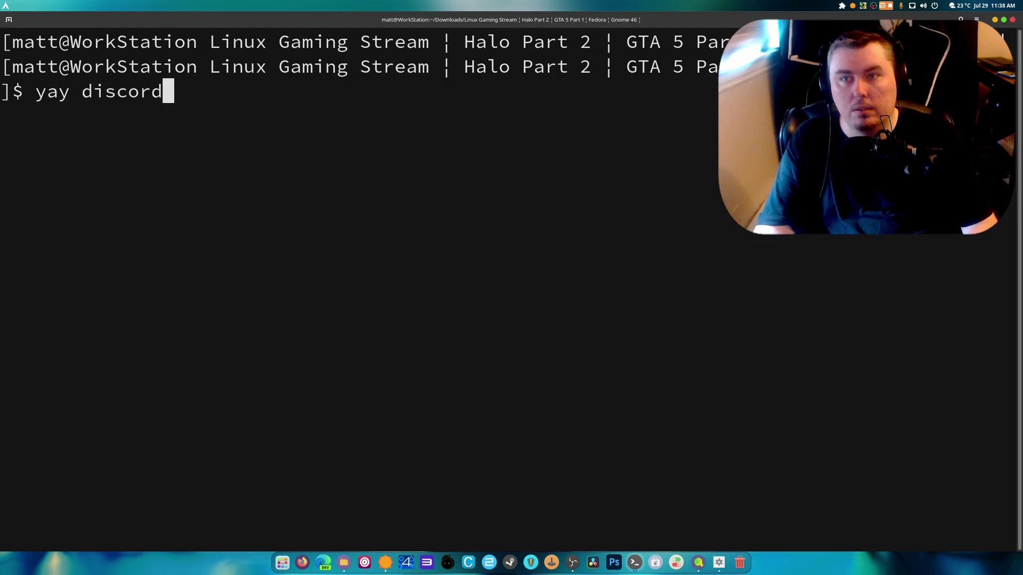
{"action": "key", "text": "BackSpace"}
{"action": "key", "text": "BackSpace"}
{"action": "key", "text": "BackSpace"}
{"action": "key", "text": "BackSpace"}
{"action": "key", "text": "BackSpace"}
{"action": "key", "text": "BackSpace"}
{"action": "key", "text": "BackSpace"}
{"action": "key", "text": "BackSpace"}
{"action": "key", "text": "BackSpace"}
{"action": "key", "text": "BackSpace"}
{"action": "key", "text": "BackSpace"}
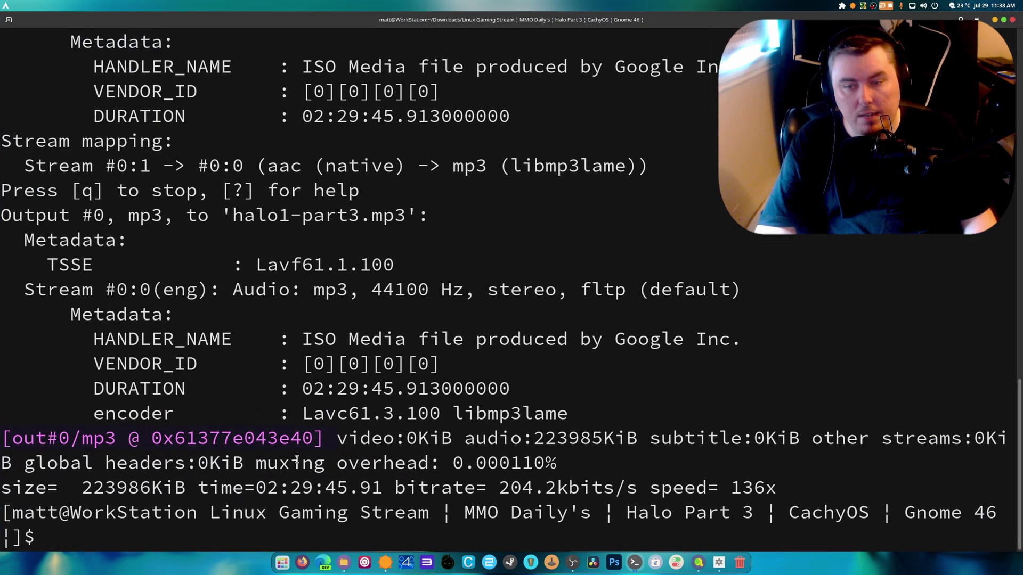
{"action": "scroll", "coordinate": [297, 462], "scroll_direction": "up", "scroll_amount": 5}
{"action": "scroll", "coordinate": [297, 462], "scroll_direction": "down", "scroll_amount": 5}
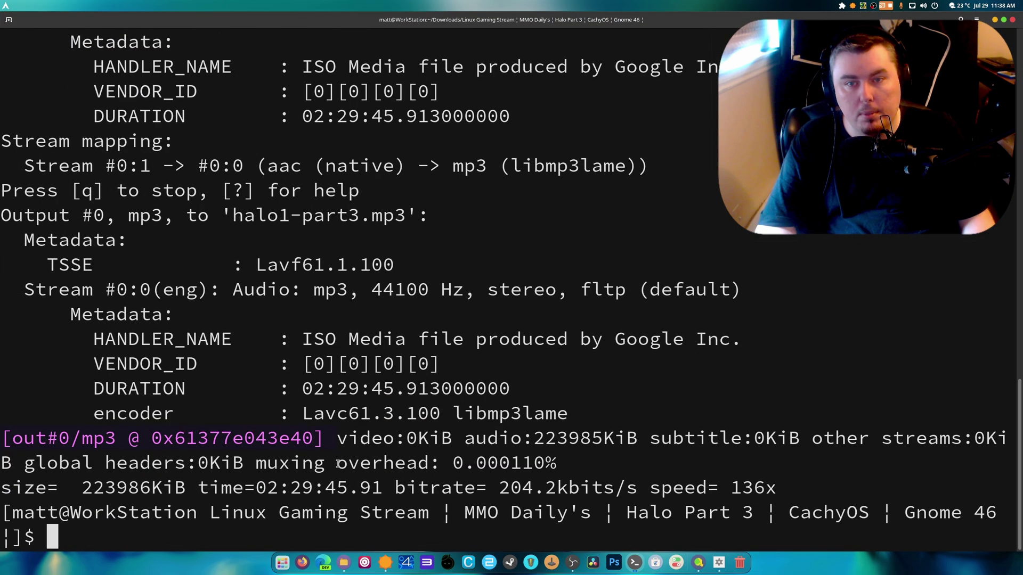
{"action": "key", "text": "Up"}
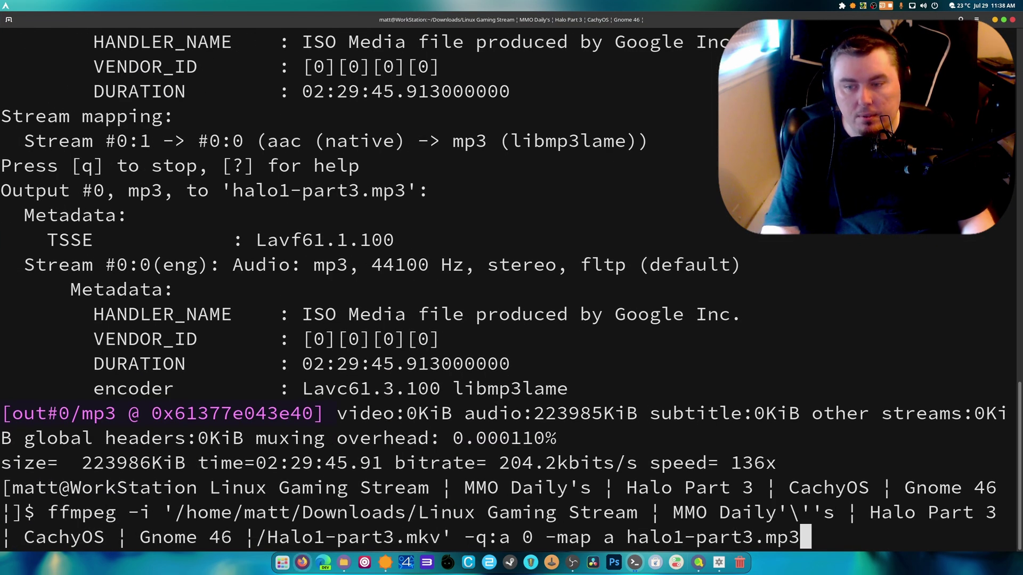
{"action": "mouse_move", "coordinate": [800, 538]}
{"action": "left_mouse_down"}
{"action": "mouse_move", "coordinate": [718, 516]}
{"action": "mouse_move", "coordinate": [372, 537]}
{"action": "mouse_move", "coordinate": [104, 537]}
{"action": "mouse_move", "coordinate": [51, 515]}
{"action": "mouse_move", "coordinate": [791, 541]}
{"action": "left_mouse_up"}
{"action": "right_click", "coordinate": [791, 543]}
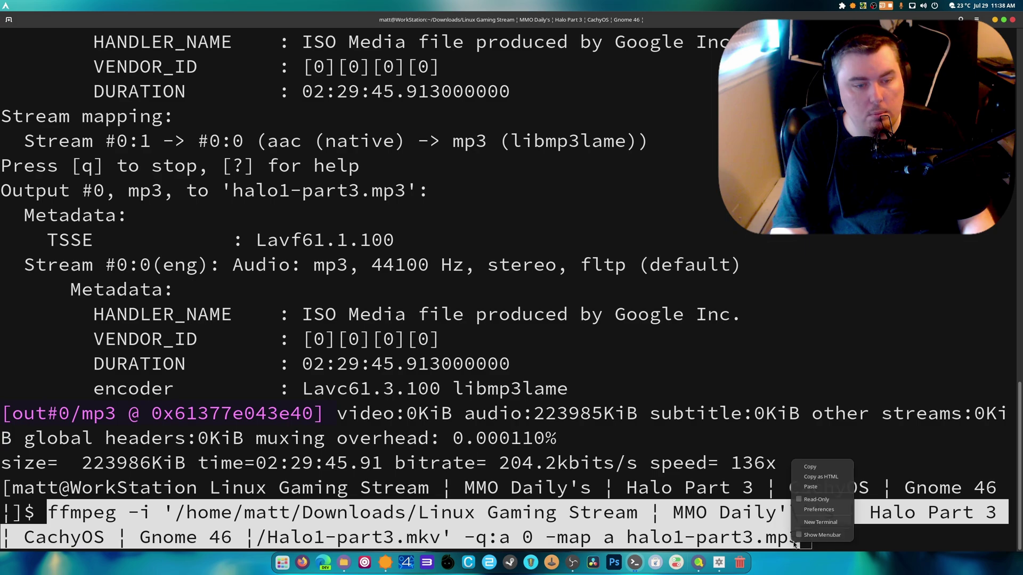
{"action": "left_click", "coordinate": [837, 461]}
{"action": "right_click", "coordinate": [800, 530]}
{"action": "left_click", "coordinate": [831, 462]}
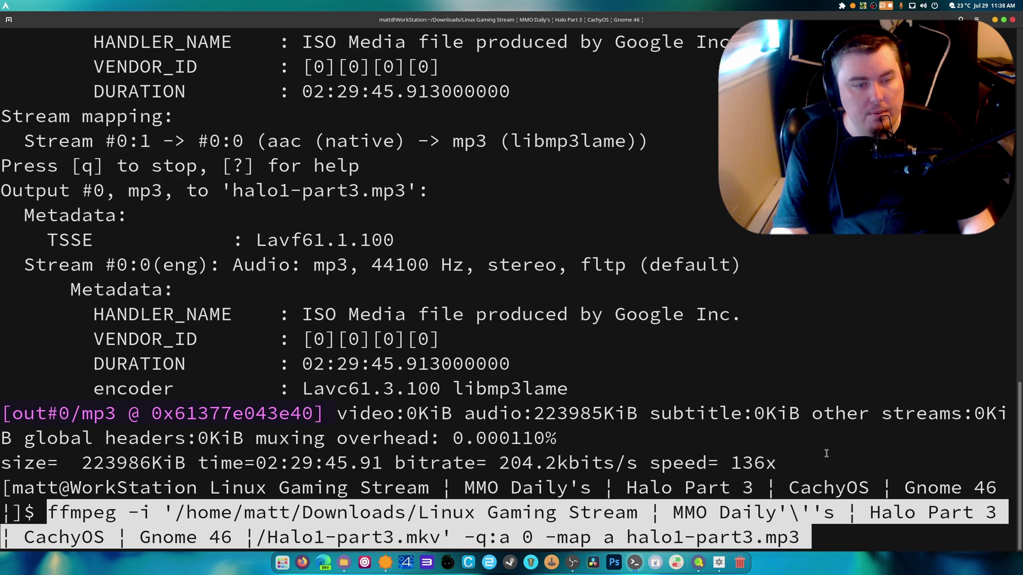
Step: Paste the copied ffmpeg command into a maximized terminal in the Halo Part 2 folder
{"action": "left_click", "coordinate": [345, 562]}
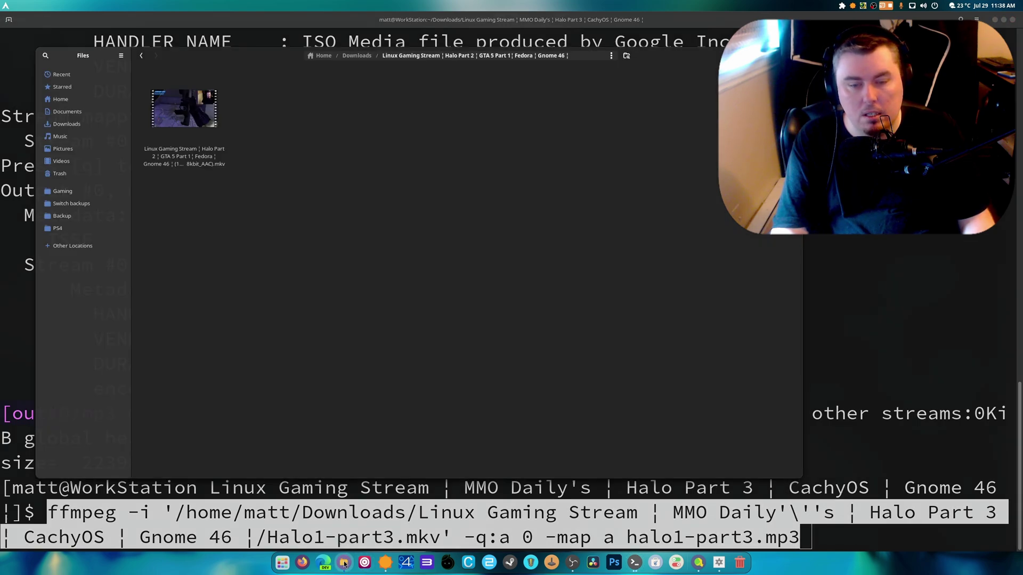
{"action": "right_click", "coordinate": [332, 255]}
{"action": "left_click", "coordinate": [359, 315]}
{"action": "right_click", "coordinate": [261, 153]}
{"action": "left_click", "coordinate": [272, 176]}
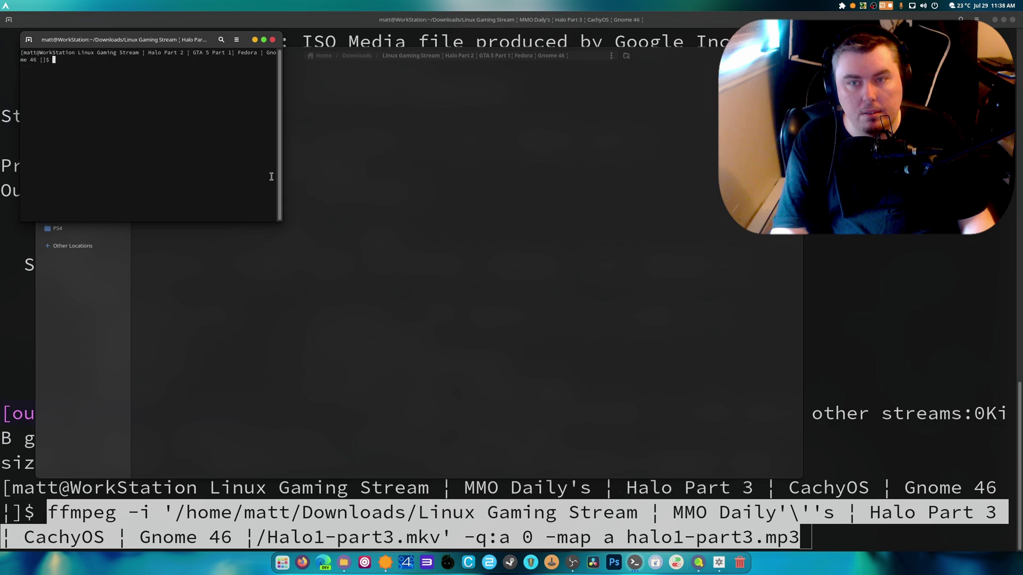
{"action": "key", "text": "super+Up"}
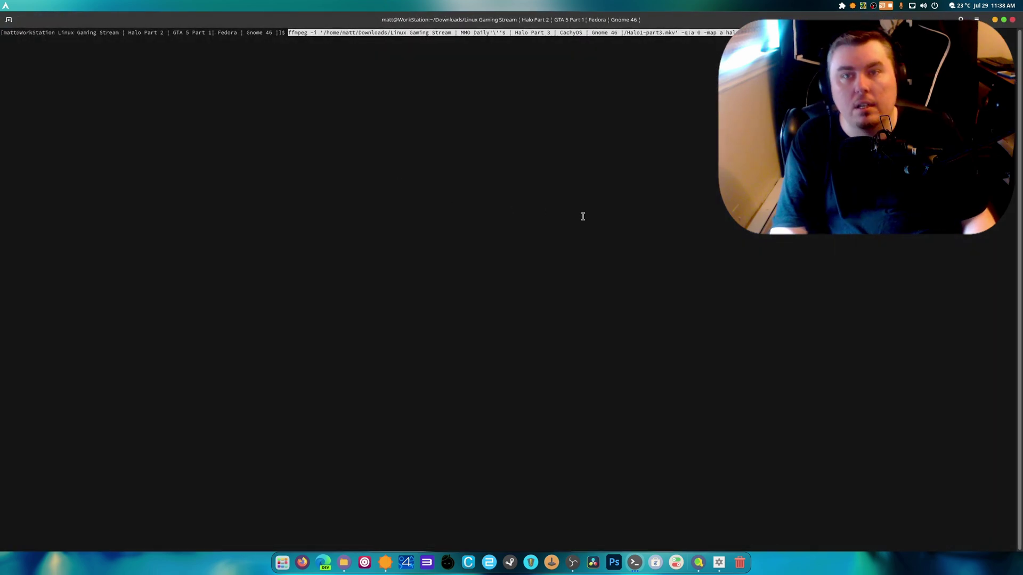
{"action": "key", "text": "End"}
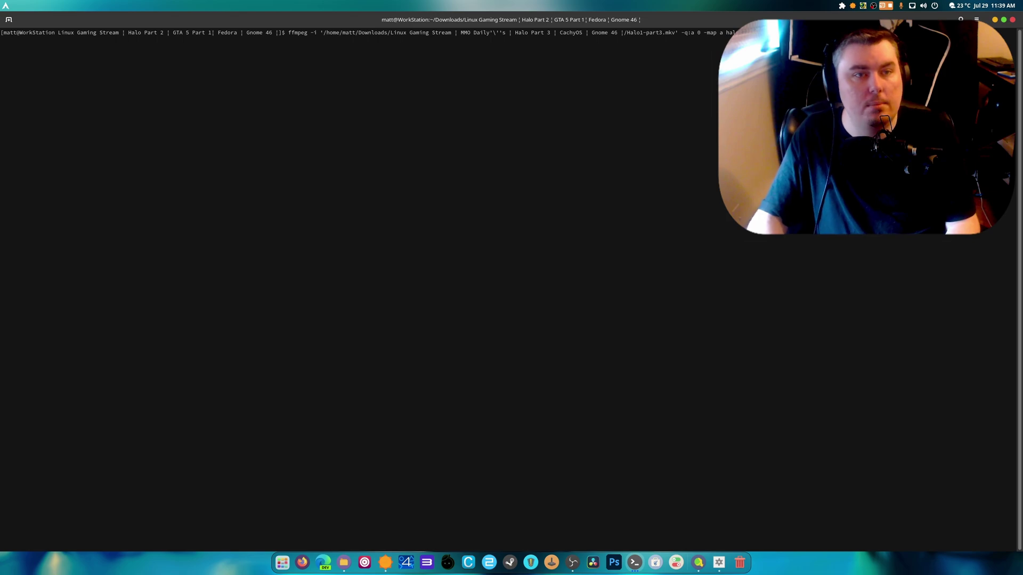
Step: Swap the input path for the Halo Part 2 video and run the extraction to halo1-part2.mp3
{"action": "left_click", "coordinate": [689, 32]}
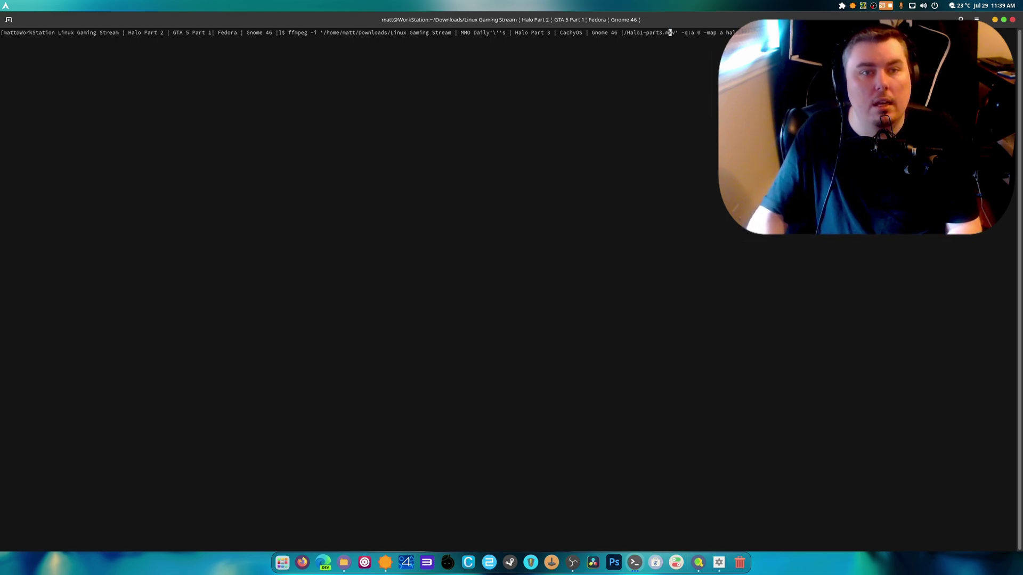
{"action": "key", "text": "BackSpace"}
{"action": "key", "text": "BackSpace"}
{"action": "key", "text": "BackSpace"}
{"action": "key", "text": "BackSpace"}
{"action": "key", "text": "BackSpace"}
{"action": "key", "text": "BackSpace"}
{"action": "key", "text": "BackSpace"}
{"action": "key", "text": "BackSpace"}
{"action": "key", "text": "BackSpace"}
{"action": "key", "text": "BackSpace"}
{"action": "key", "text": "BackSpace"}
{"action": "key", "text": "BackSpace"}
{"action": "key", "text": "BackSpace"}
{"action": "key", "text": "BackSpace"}
{"action": "key", "text": "BackSpace"}
{"action": "key", "text": "BackSpace"}
{"action": "key", "text": "BackSpace"}
{"action": "key", "text": "BackSpace"}
{"action": "key", "text": "BackSpace"}
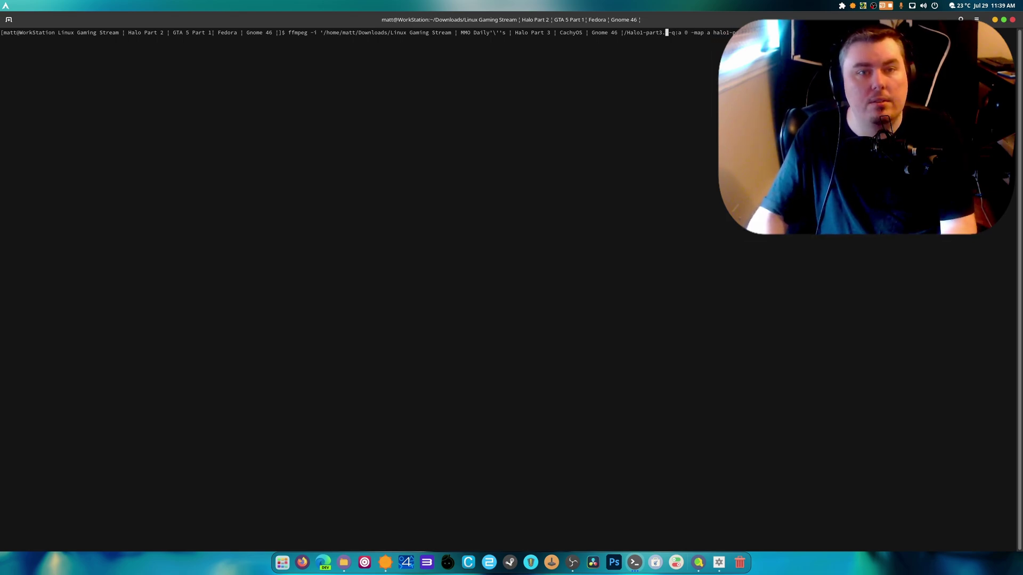
{"action": "key", "text": "BackSpace"}
{"action": "key", "text": "BackSpace"}
{"action": "key", "text": "BackSpace"}
{"action": "key", "text": "BackSpace"}
{"action": "key", "text": "BackSpace"}
{"action": "key", "text": "BackSpace"}
{"action": "key", "text": "BackSpace"}
{"action": "key", "text": "BackSpace"}
{"action": "key", "text": "BackSpace"}
{"action": "key", "text": "BackSpace"}
{"action": "key", "text": "BackSpace"}
{"action": "key", "text": "BackSpace"}
{"action": "key", "text": "BackSpace"}
{"action": "key", "text": "BackSpace"}
{"action": "key", "text": "BackSpace"}
{"action": "key", "text": "BackSpace"}
{"action": "key", "text": "BackSpace"}
{"action": "key", "text": "BackSpace"}
{"action": "key", "text": "BackSpace"}
{"action": "key", "text": "BackSpace"}
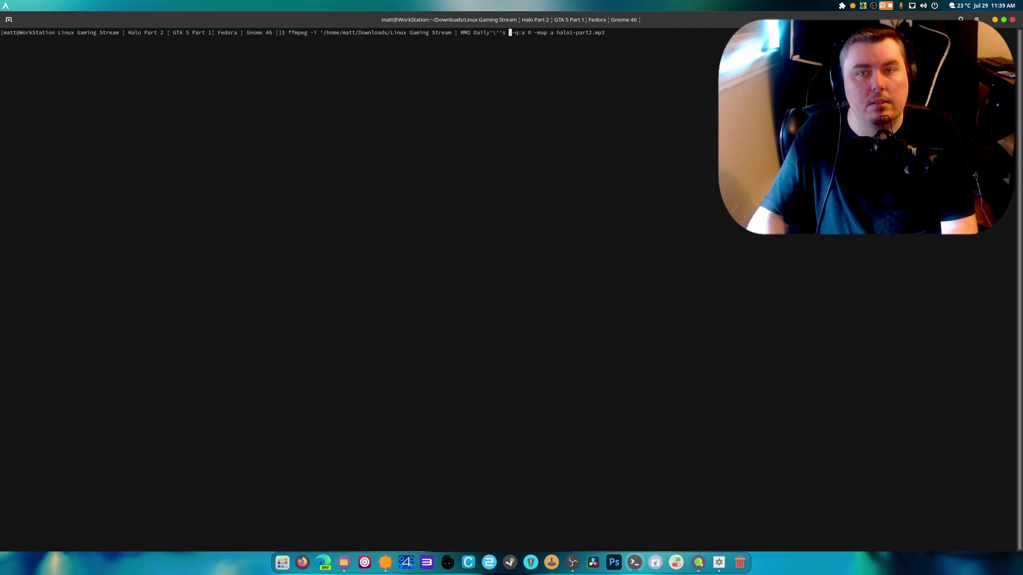
{"action": "key", "text": "BackSpace"}
{"action": "key", "text": "BackSpace"}
{"action": "key", "text": "BackSpace"}
{"action": "key", "text": "BackSpace"}
{"action": "key", "text": "BackSpace"}
{"action": "key", "text": "BackSpace"}
{"action": "key", "text": "BackSpace"}
{"action": "key", "text": "BackSpace"}
{"action": "key", "text": "BackSpace"}
{"action": "key", "text": "BackSpace"}
{"action": "key", "text": "BackSpace"}
{"action": "key", "text": "BackSpace"}
{"action": "key", "text": "BackSpace"}
{"action": "key", "text": "BackSpace"}
{"action": "key", "text": "BackSpace"}
{"action": "key", "text": "BackSpace"}
{"action": "key", "text": "BackSpace"}
{"action": "key", "text": "BackSpace"}
{"action": "key", "text": "BackSpace"}
{"action": "key", "text": "BackSpace"}
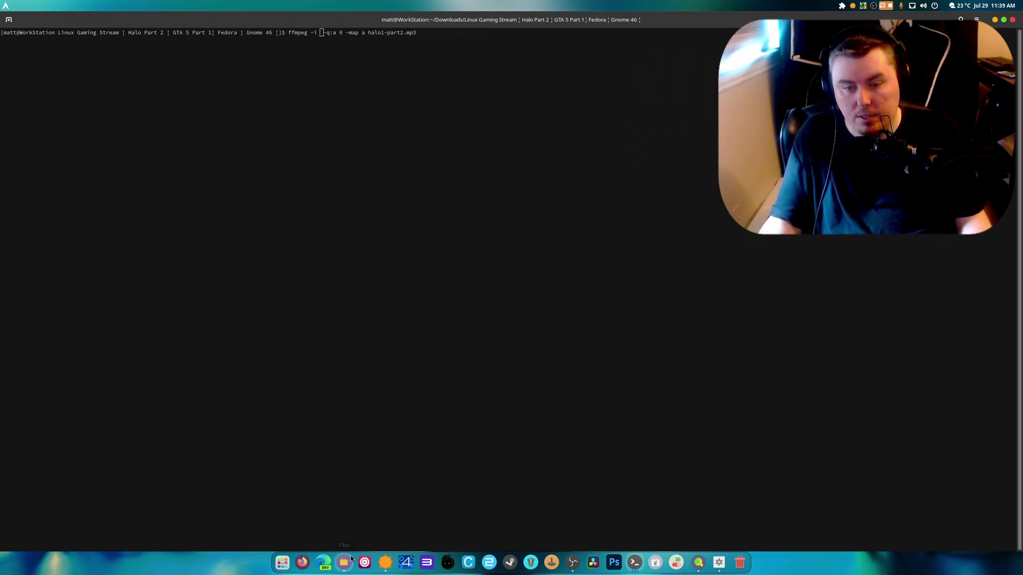
{"action": "left_click", "coordinate": [350, 559]}
{"action": "left_click_drag", "start_coordinate": [181, 109], "coordinate": [373, 33]}
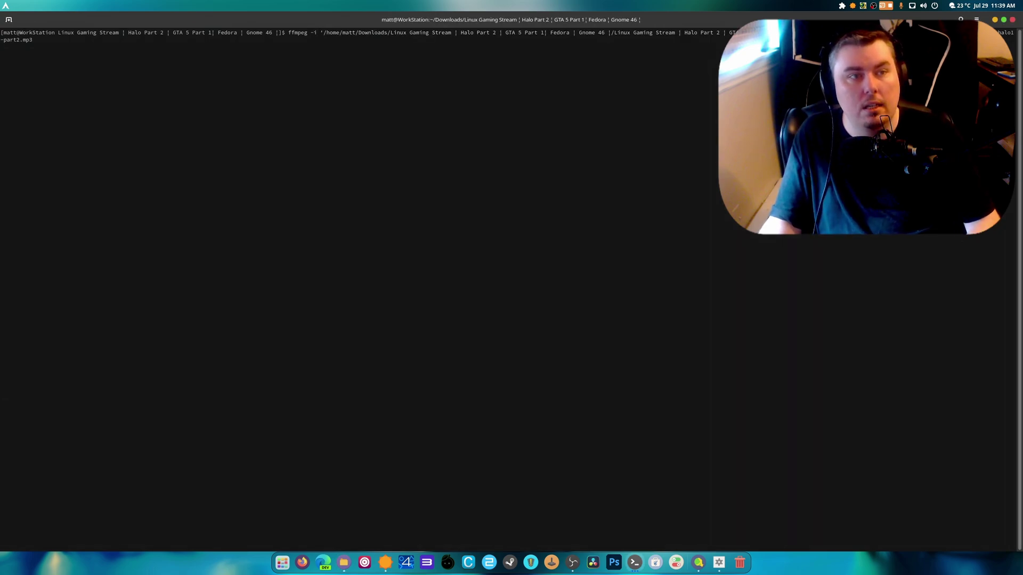
{"action": "key", "text": "Return"}
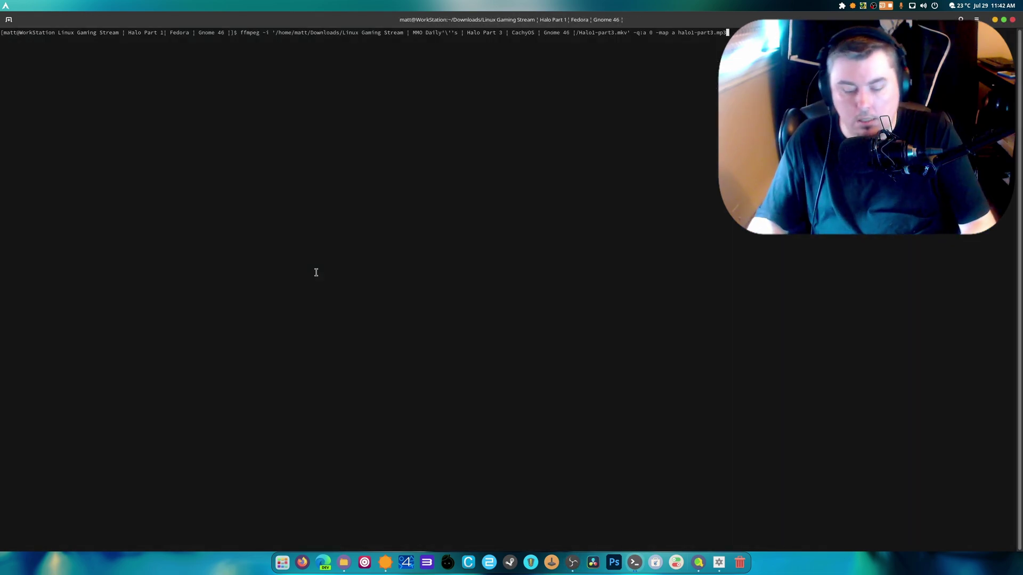
Step: Enlarge the terminal font, replace the input with the Halo Part 1 .mkv, and run ffmpeg
{"action": "key", "text": "ctrl+plus"}
{"action": "key", "text": "ctrl+plus"}
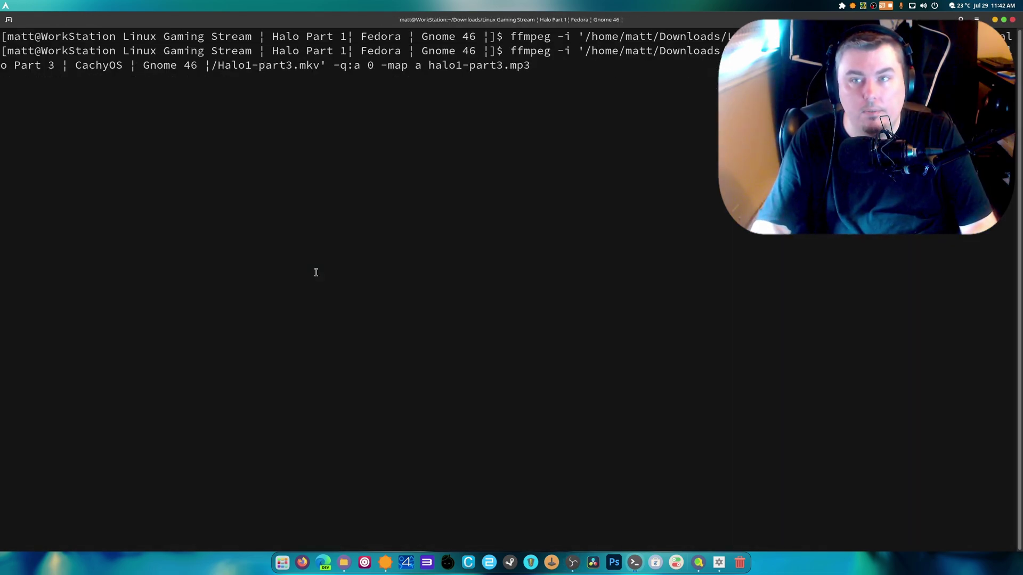
{"action": "key", "text": "ctrl+plus"}
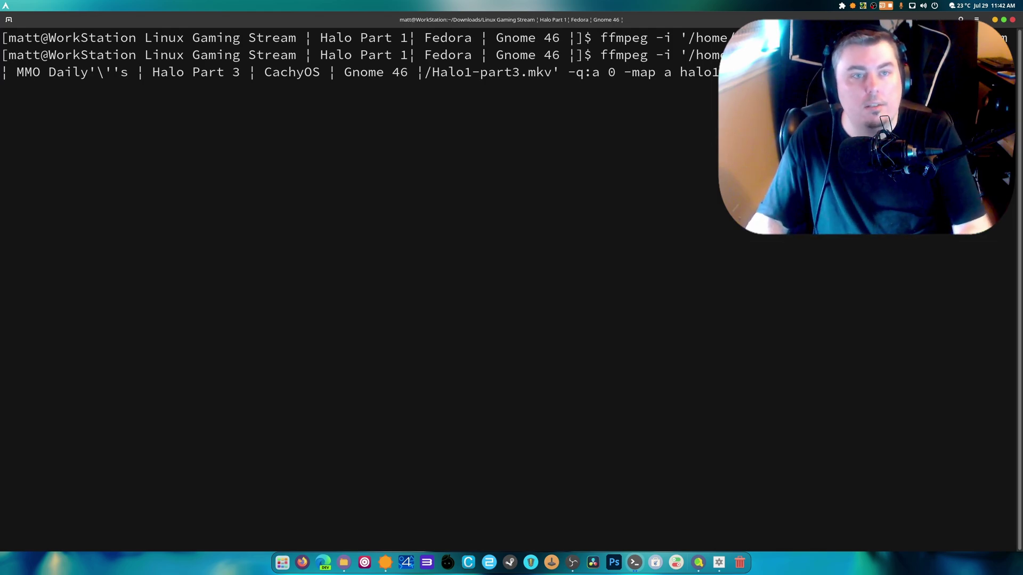
{"action": "key", "text": "Left"}
{"action": "key", "text": "Left"}
{"action": "key", "text": "Left"}
{"action": "key", "text": "Left"}
{"action": "key", "text": "Left"}
{"action": "key", "text": "Left"}
{"action": "key", "text": "Left"}
{"action": "key", "text": "Left"}
{"action": "key", "text": "Left"}
{"action": "key", "text": "Left"}
{"action": "key", "text": "Left"}
{"action": "key", "text": "Left"}
{"action": "key", "text": "Left"}
{"action": "key", "text": "Left"}
{"action": "key", "text": "Left"}
{"action": "key", "text": "Left"}
{"action": "key", "text": "Left"}
{"action": "key", "text": "Left"}
{"action": "key", "text": "Left"}
{"action": "key", "text": "Left"}
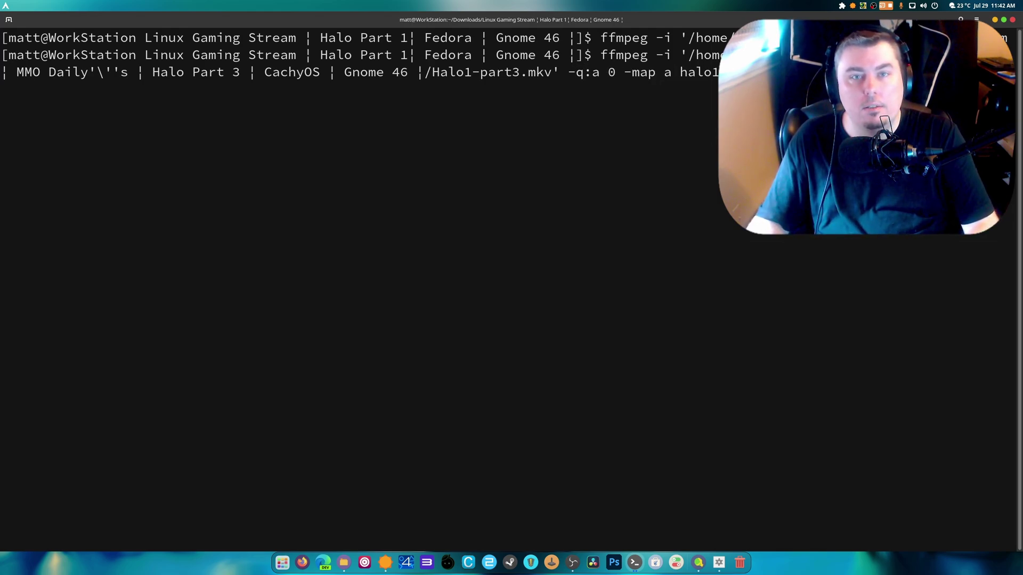
{"action": "key", "text": "BackSpace"}
{"action": "key", "text": "BackSpace"}
{"action": "key", "text": "BackSpace"}
{"action": "key", "text": "BackSpace"}
{"action": "key", "text": "BackSpace"}
{"action": "key", "text": "BackSpace"}
{"action": "key", "text": "BackSpace"}
{"action": "key", "text": "BackSpace"}
{"action": "key", "text": "BackSpace"}
{"action": "key", "text": "BackSpace"}
{"action": "key", "text": "BackSpace"}
{"action": "key", "text": "BackSpace"}
{"action": "key", "text": "BackSpace"}
{"action": "key", "text": "BackSpace"}
{"action": "key", "text": "BackSpace"}
{"action": "key", "text": "BackSpace"}
{"action": "key", "text": "BackSpace"}
{"action": "key", "text": "BackSpace"}
{"action": "key", "text": "BackSpace"}
{"action": "key", "text": "BackSpace"}
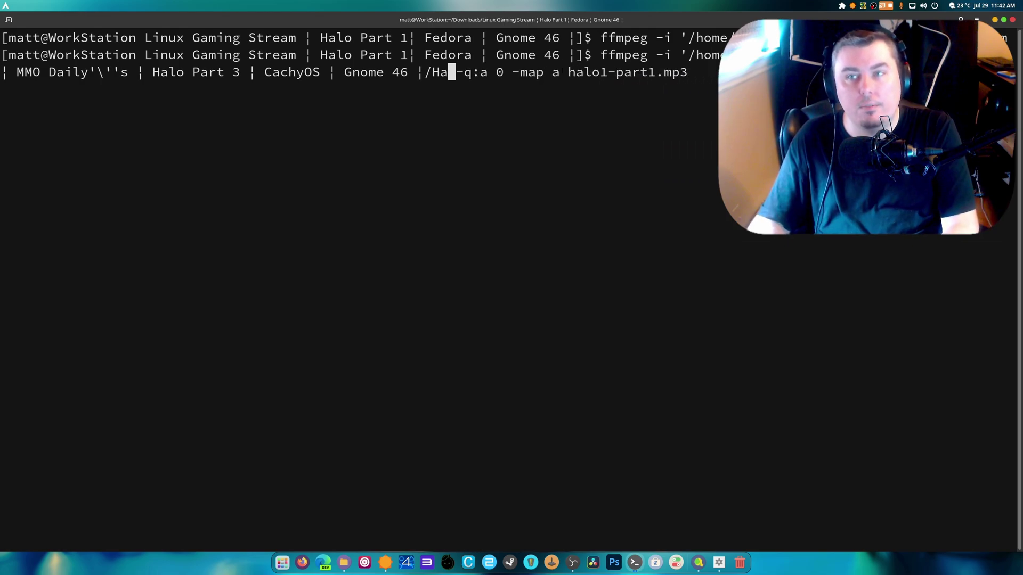
{"action": "key", "text": "BackSpace"}
{"action": "key", "text": "BackSpace"}
{"action": "key", "text": "BackSpace"}
{"action": "key", "text": "BackSpace"}
{"action": "key", "text": "BackSpace"}
{"action": "key", "text": "BackSpace"}
{"action": "key", "text": "BackSpace"}
{"action": "key", "text": "BackSpace"}
{"action": "key", "text": "BackSpace"}
{"action": "key", "text": "BackSpace"}
{"action": "key", "text": "BackSpace"}
{"action": "key", "text": "BackSpace"}
{"action": "key", "text": "BackSpace"}
{"action": "key", "text": "BackSpace"}
{"action": "key", "text": "BackSpace"}
{"action": "key", "text": "BackSpace"}
{"action": "key", "text": "BackSpace"}
{"action": "key", "text": "BackSpace"}
{"action": "key", "text": "BackSpace"}
{"action": "key", "text": "BackSpace"}
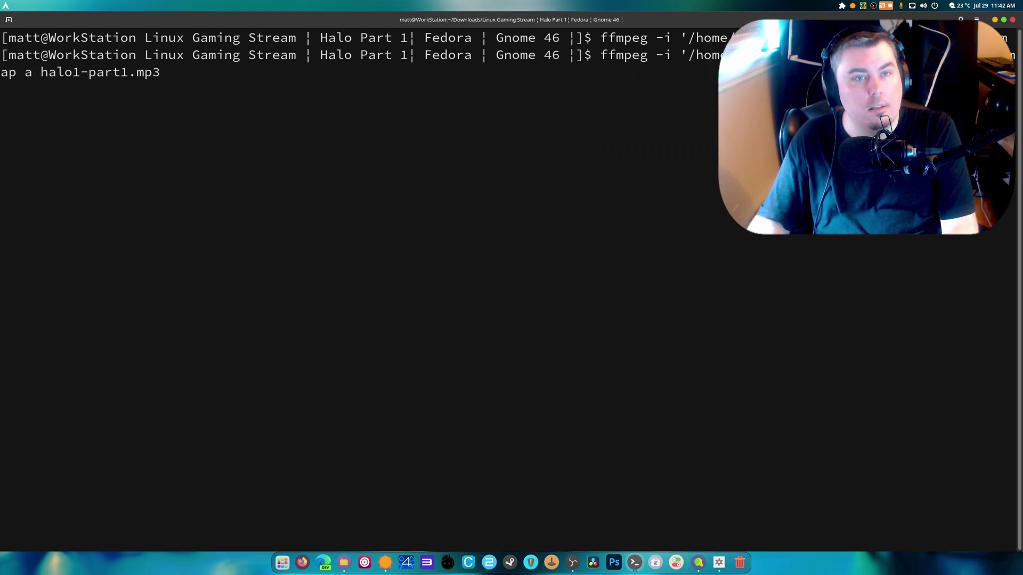
{"action": "key", "text": "BackSpace"}
{"action": "key", "text": "BackSpace"}
{"action": "key", "text": "BackSpace"}
{"action": "key", "text": "BackSpace"}
{"action": "key", "text": "BackSpace"}
{"action": "key", "text": "BackSpace"}
{"action": "key", "text": "BackSpace"}
{"action": "key", "text": "BackSpace"}
{"action": "key", "text": "BackSpace"}
{"action": "key", "text": "BackSpace"}
{"action": "key", "text": "BackSpace"}
{"action": "key", "text": "BackSpace"}
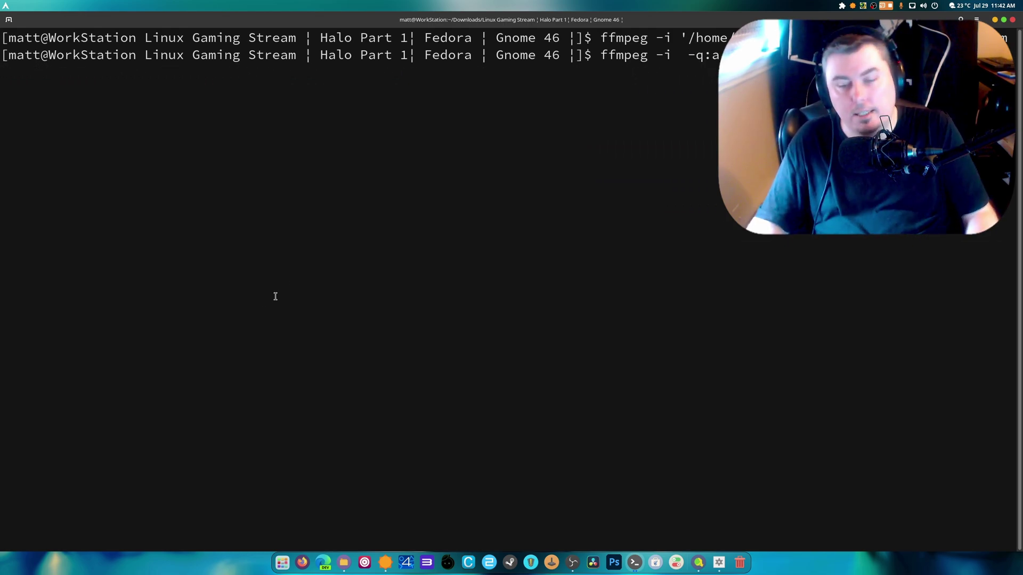
{"action": "left_click", "coordinate": [344, 563]}
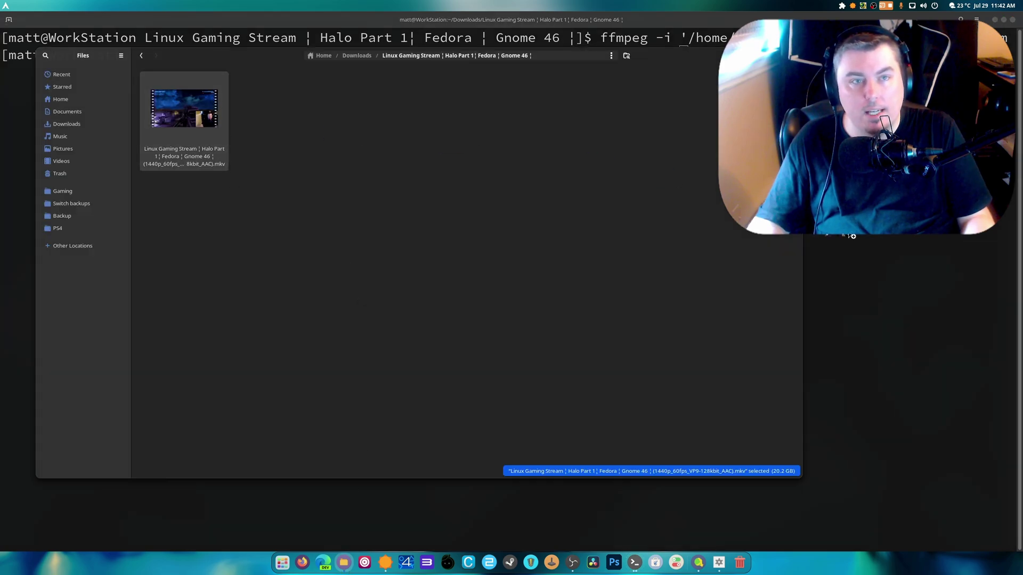
{"action": "left_click_drag", "start_coordinate": [183, 109], "coordinate": [860, 251]}
{"action": "key", "text": "Return"}
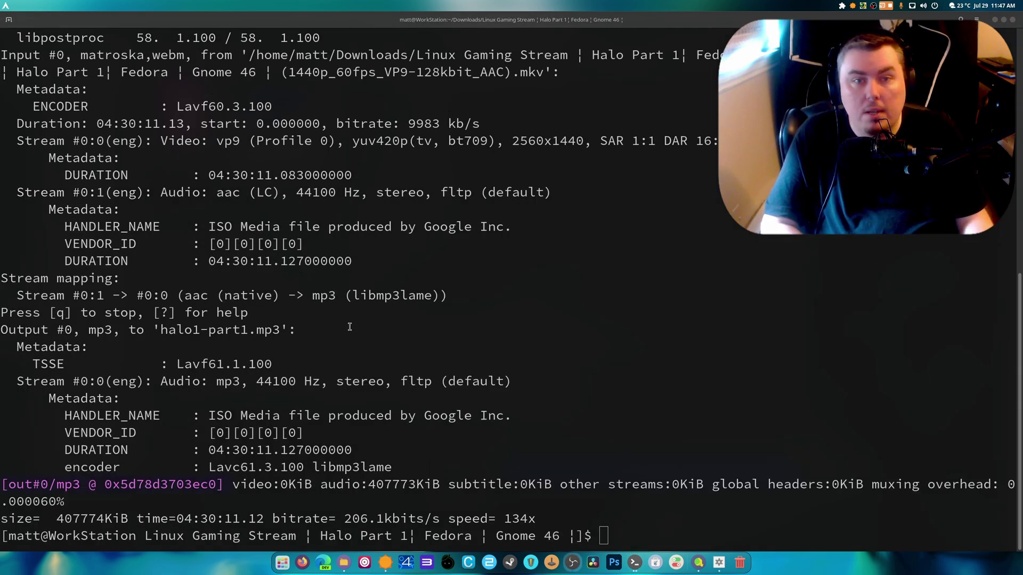
Step: Close the terminal and drag halo1-part1.mp3 with the Halo Part 1 video into Resolve
{"action": "left_click", "coordinate": [994, 20]}
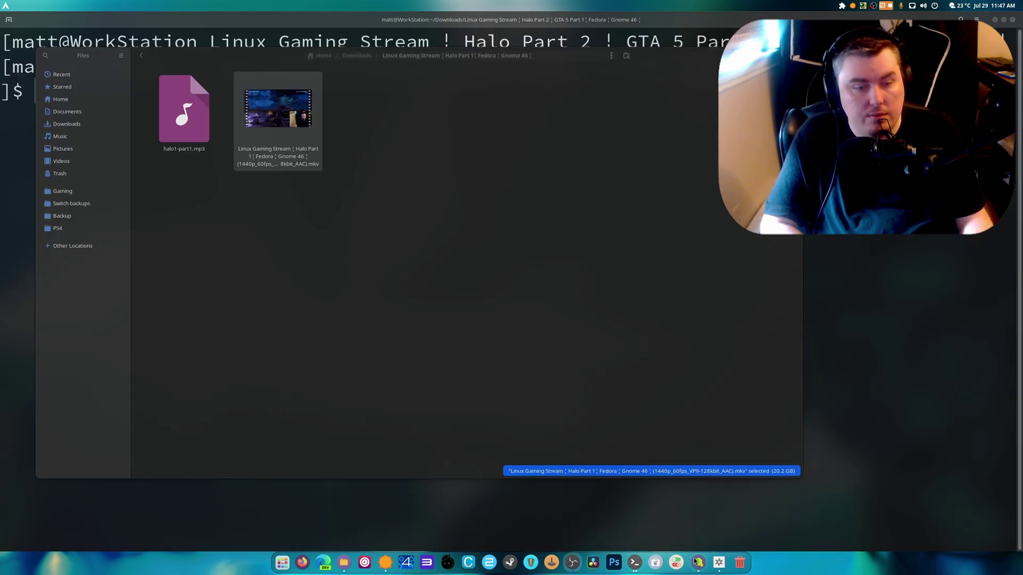
{"action": "left_click_drag", "start_coordinate": [205, 216], "coordinate": [299, 80]}
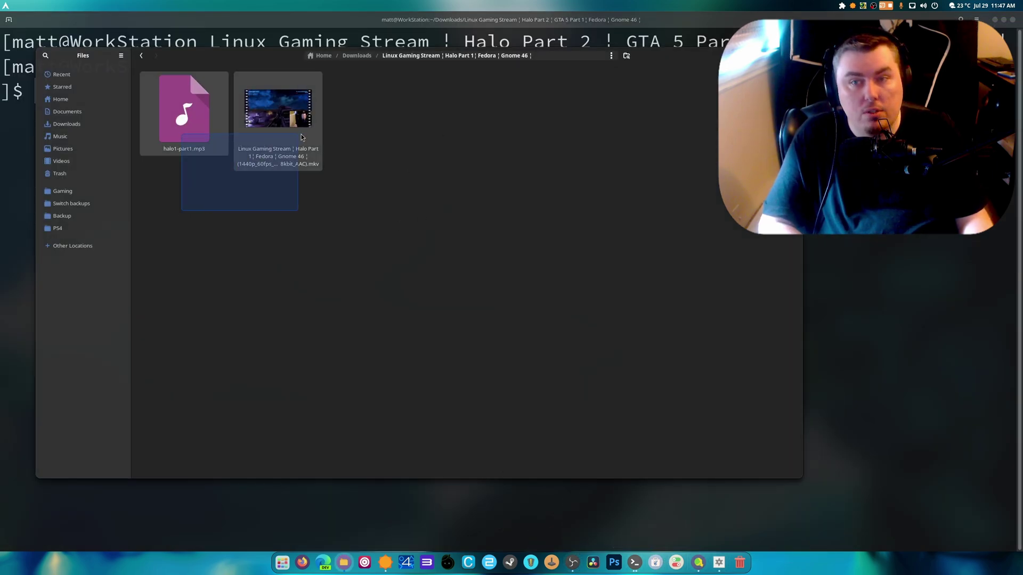
{"action": "left_click_drag", "start_coordinate": [184, 112], "coordinate": [773, 133]}
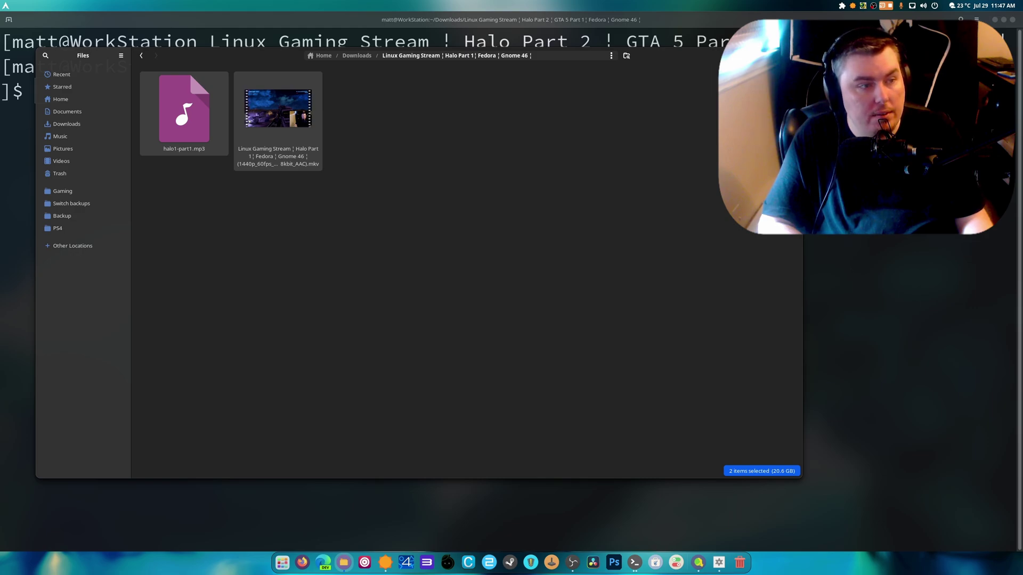
{"action": "left_click_drag", "start_coordinate": [322, 60], "coordinate": [331, 154]}
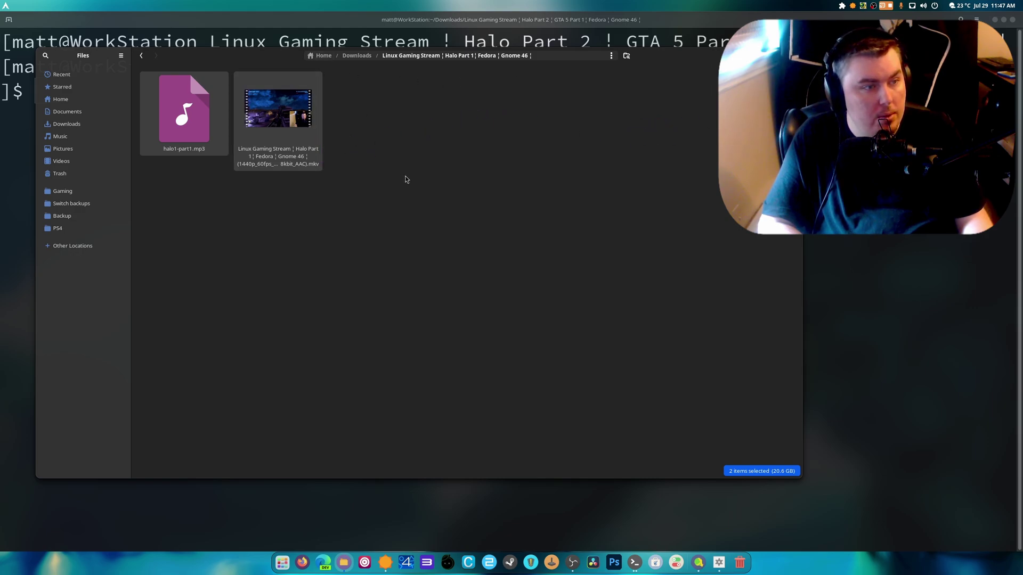
Step: Drag halo1-part2.mp3 and its video from the Halo Part 2 folder into Resolve
{"action": "left_click", "coordinate": [357, 55]}
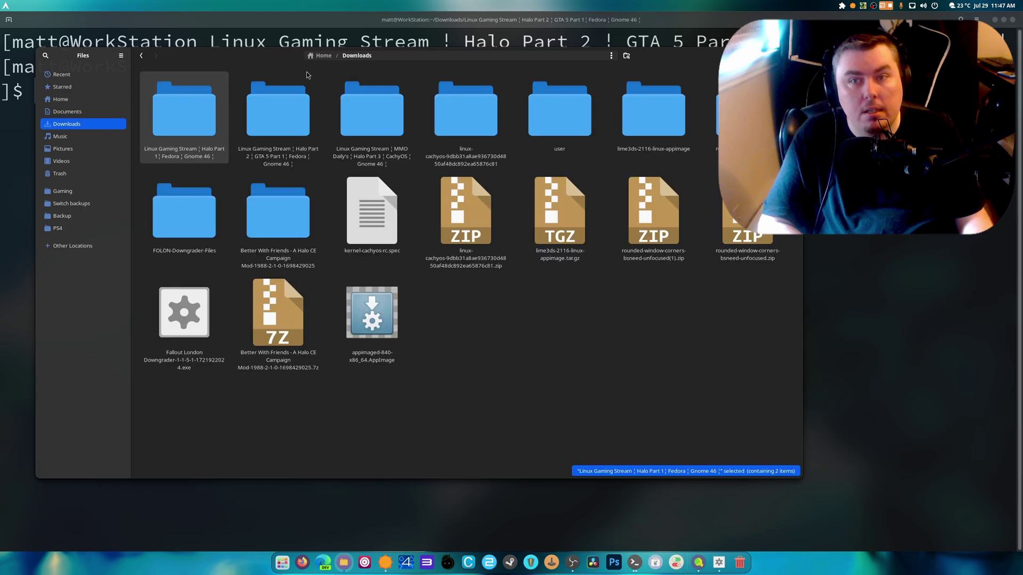
{"action": "double_click", "coordinate": [261, 123]}
{"action": "left_click_drag", "start_coordinate": [291, 231], "coordinate": [155, 69]}
{"action": "left_click_drag", "start_coordinate": [184, 112], "coordinate": [1022, 144]}
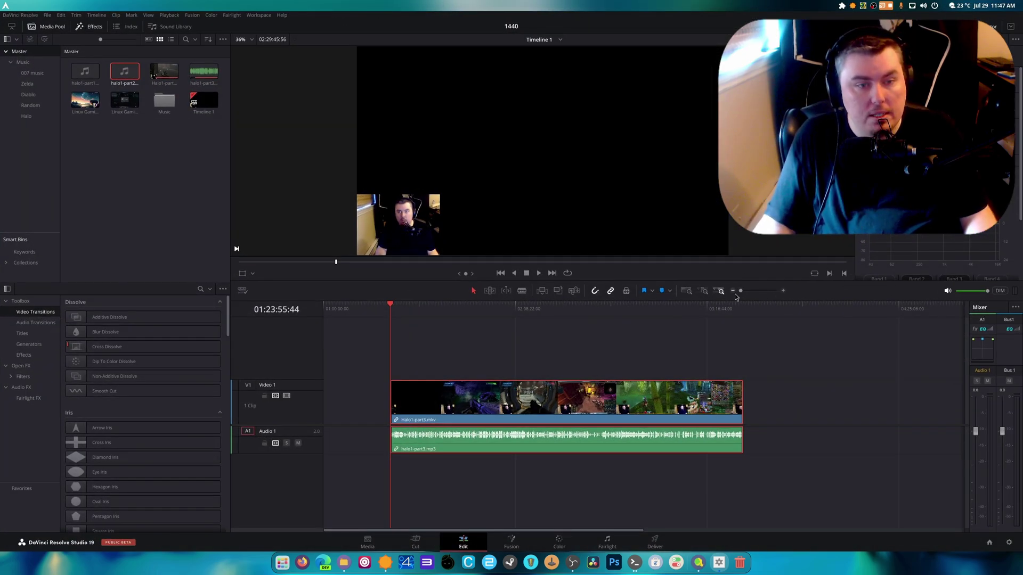
Step: Slide the linked Halo1-part3 clips further right on the timeline
{"action": "left_click_drag", "start_coordinate": [528, 495], "coordinate": [663, 384]}
{"action": "right_click", "coordinate": [663, 385]}
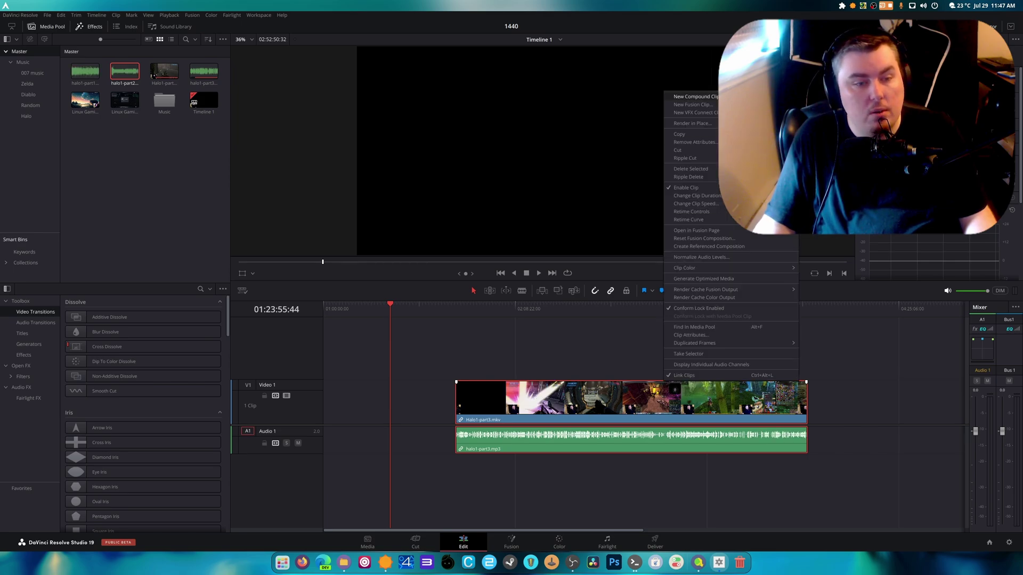
{"action": "left_click", "coordinate": [559, 399]}
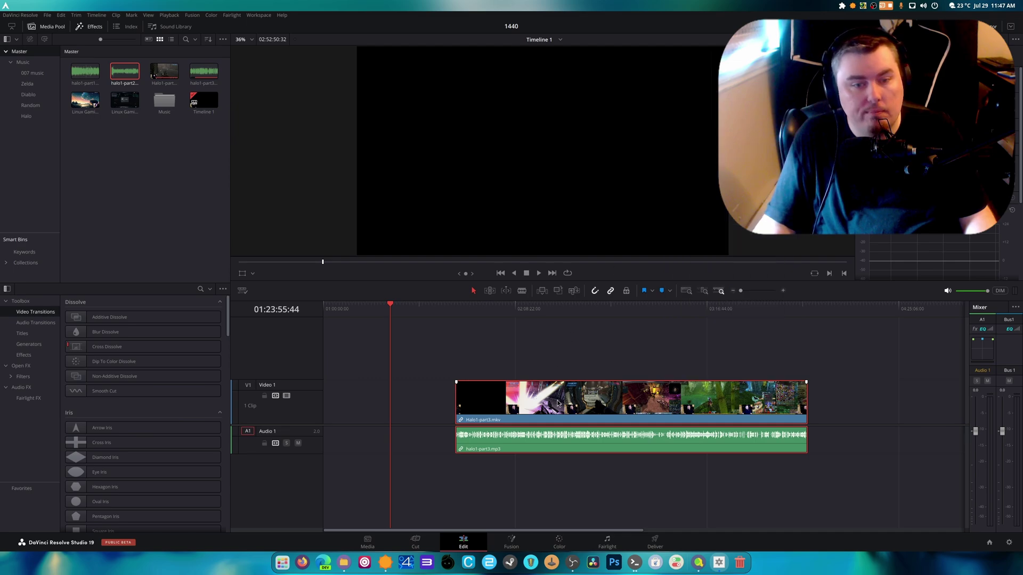
{"action": "left_click_drag", "start_coordinate": [561, 394], "coordinate": [919, 394]}
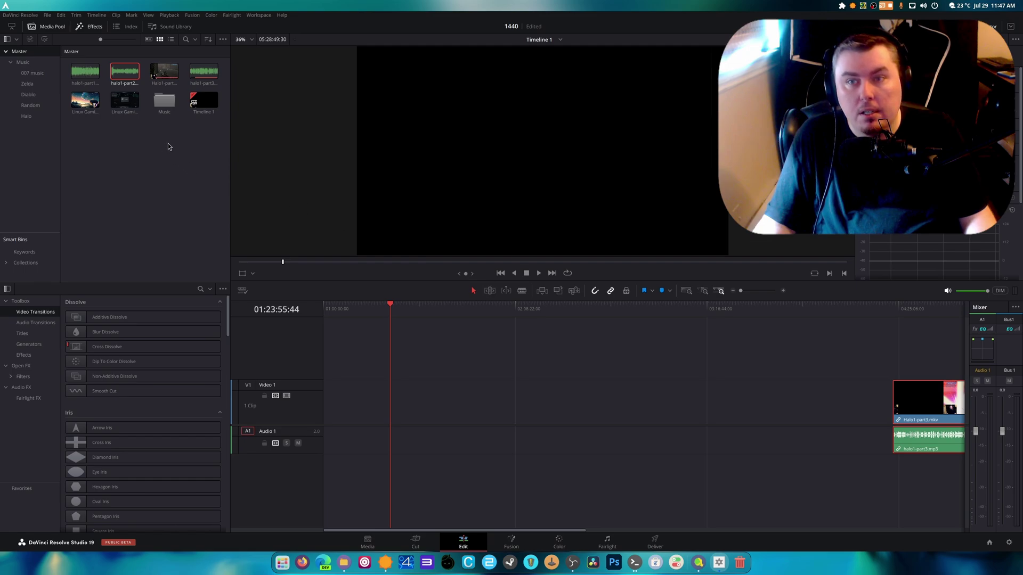
Step: Move part3 to Video 2/Audio 2, put halo1-part1.mp3 at Audio 1's start, and clear Video 1
{"action": "left_click_drag", "start_coordinate": [164, 71], "coordinate": [353, 394]}
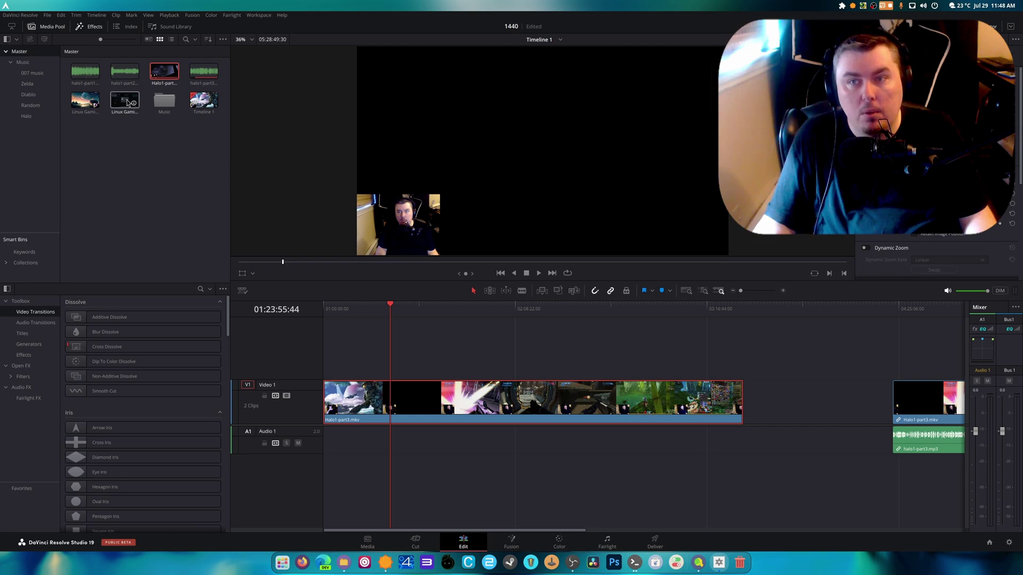
{"action": "left_click_drag", "start_coordinate": [86, 71], "coordinate": [391, 442]}
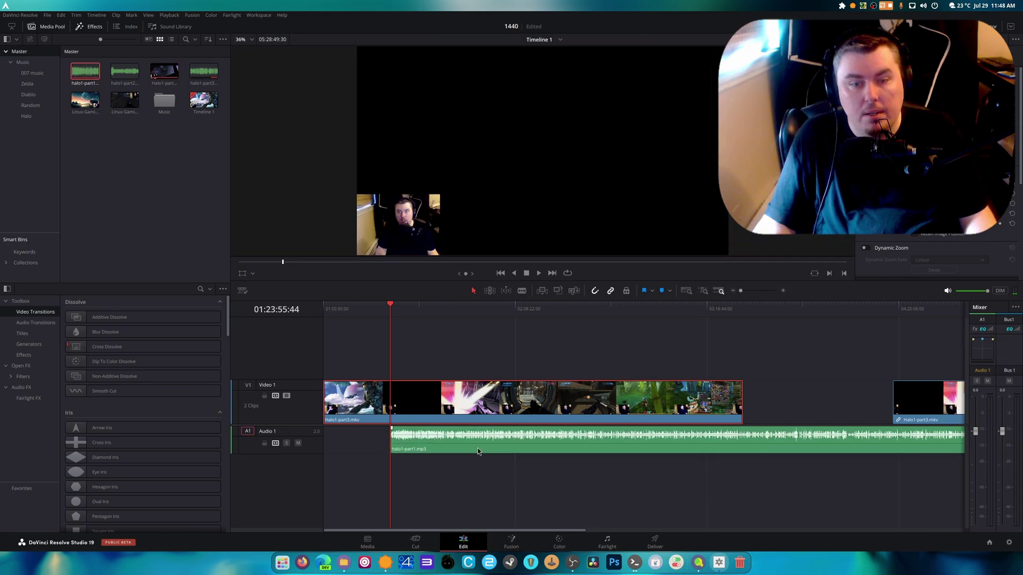
{"action": "key", "text": "ctrl+z"}
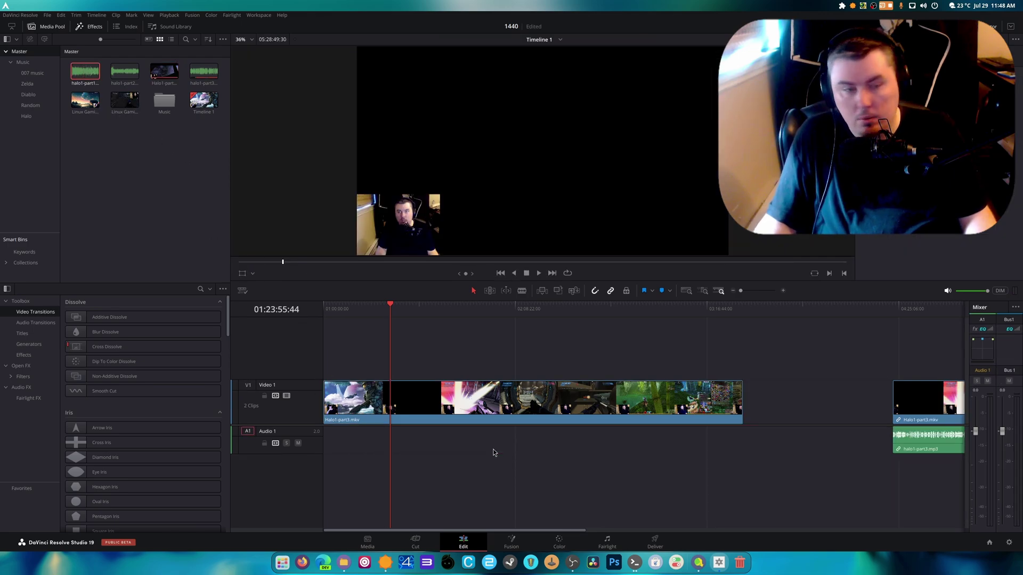
{"action": "left_click_drag", "start_coordinate": [927, 447], "coordinate": [932, 475]}
{"action": "left_click_drag", "start_coordinate": [88, 77], "coordinate": [349, 447]}
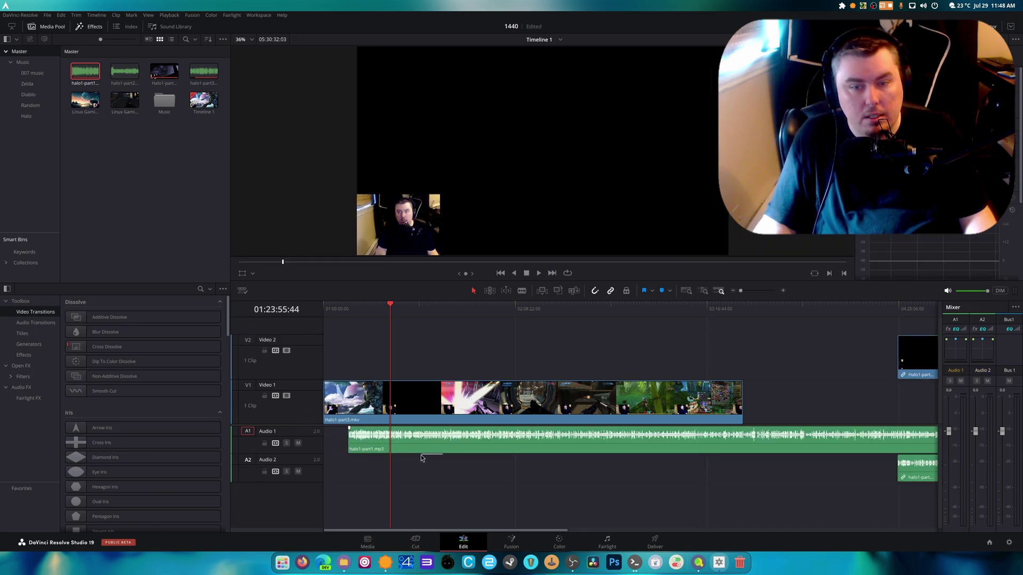
{"action": "left_click_drag", "start_coordinate": [420, 449], "coordinate": [388, 453]}
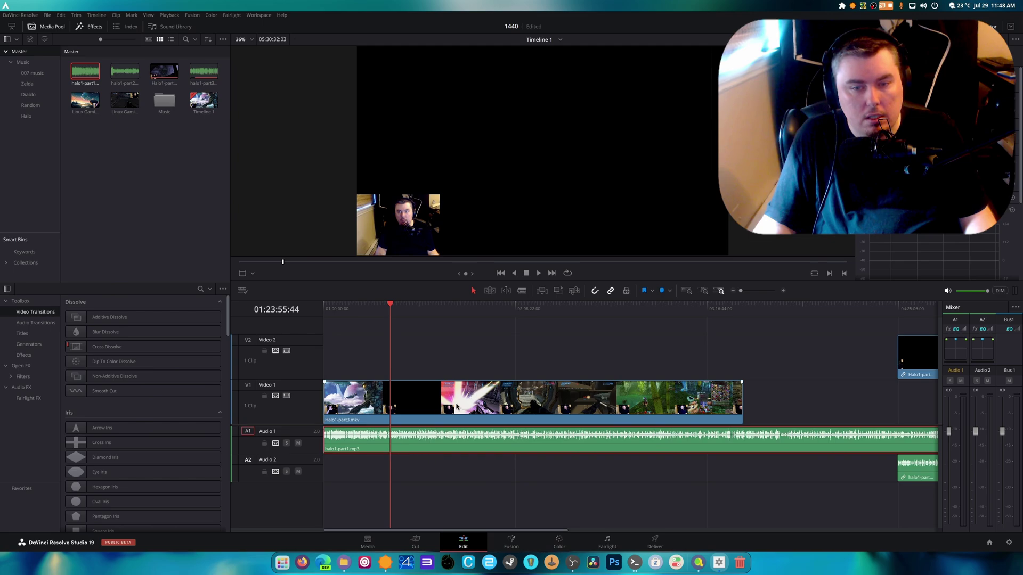
{"action": "left_click", "coordinate": [457, 407]}
{"action": "key", "text": "Delete"}
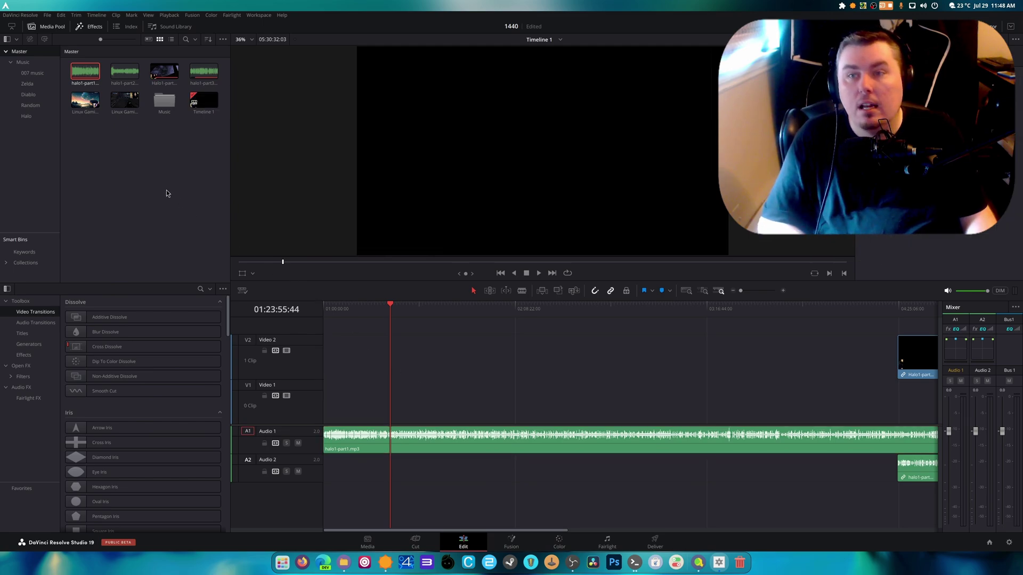
Step: Place the Halo Part 1 stream video on Video 1 and move the part3 clips down to the first tracks
{"action": "left_click", "coordinate": [159, 74]}
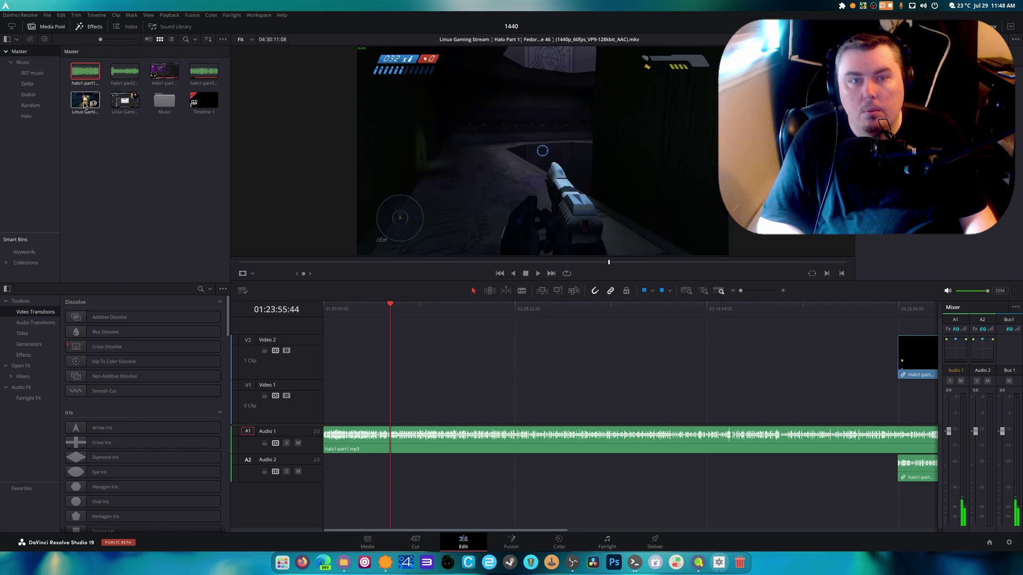
{"action": "left_click_drag", "start_coordinate": [82, 104], "coordinate": [333, 392]}
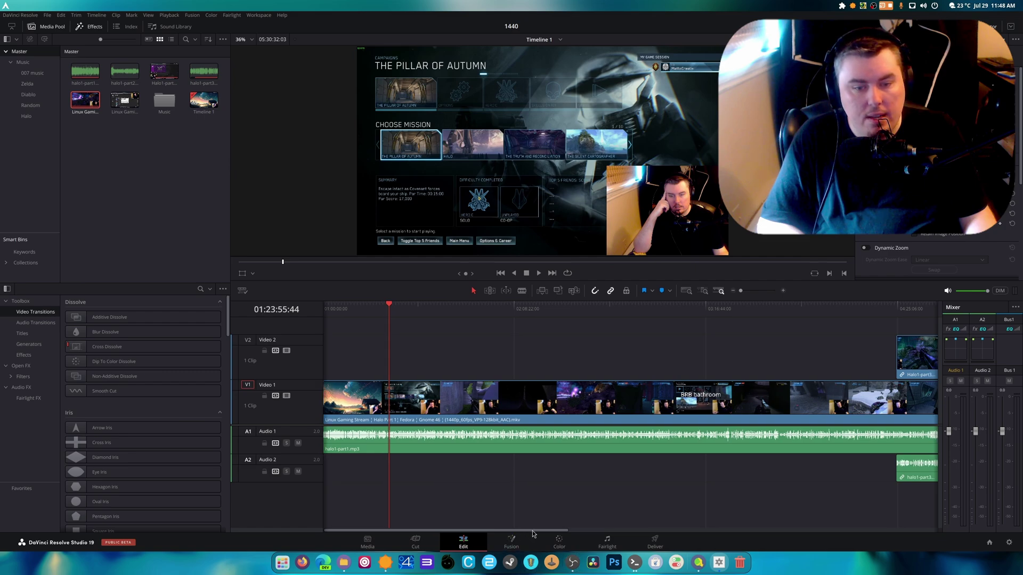
{"action": "left_click_drag", "start_coordinate": [533, 530], "coordinate": [956, 369]}
{"action": "left_click_drag", "start_coordinate": [692, 371], "coordinate": [965, 390]}
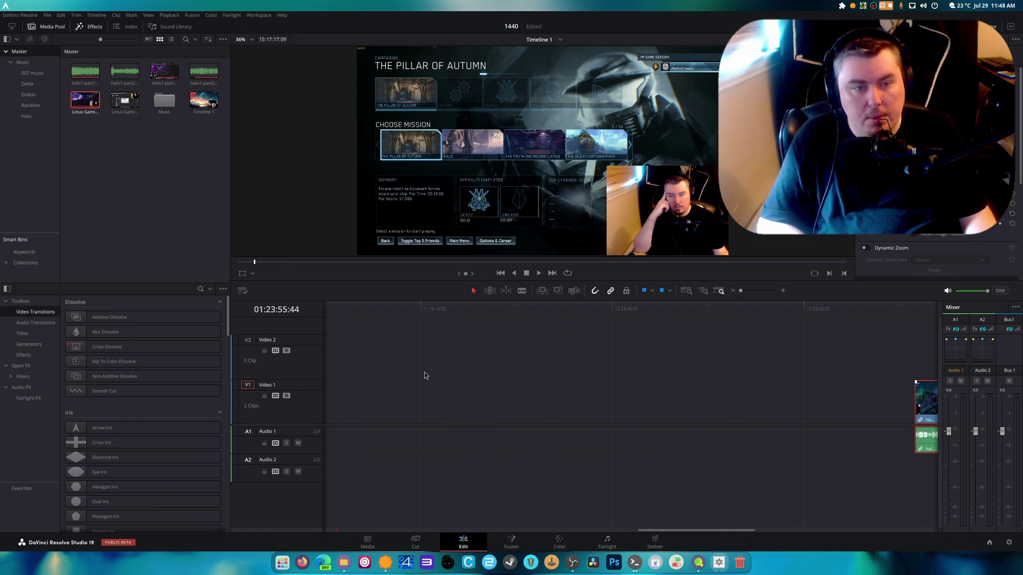
{"action": "left_click_drag", "start_coordinate": [661, 533], "coordinate": [473, 499]}
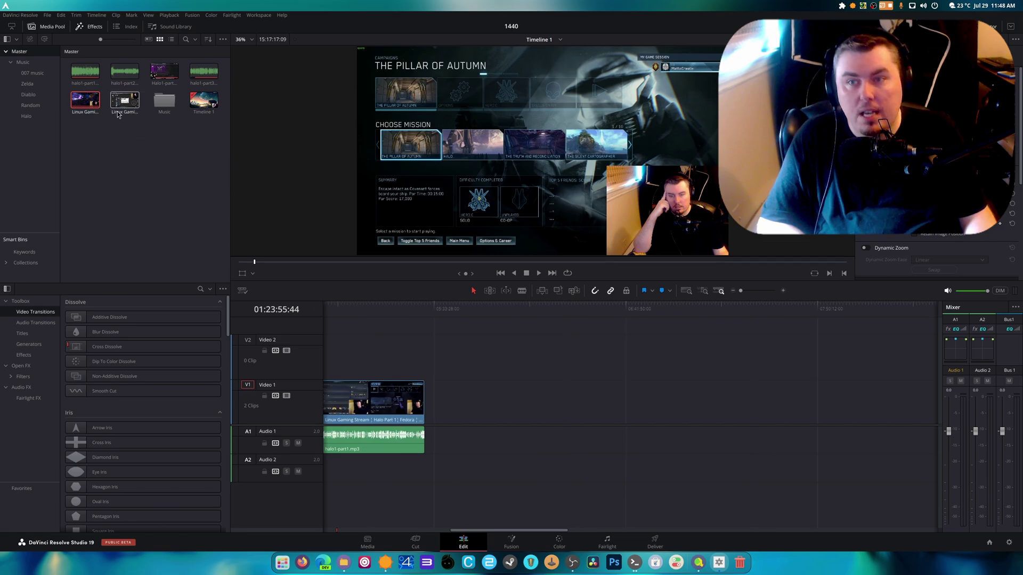
Step: Add the Halo Part 2 stream video on Video 1 right after Part 1
{"action": "left_click_drag", "start_coordinate": [118, 114], "coordinate": [429, 405]}
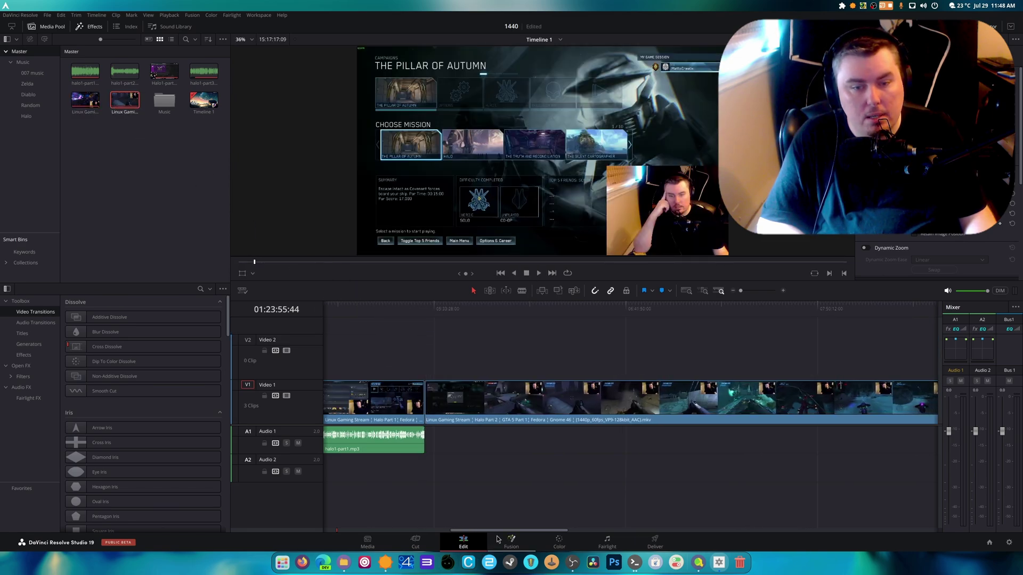
{"action": "left_click_drag", "start_coordinate": [504, 532], "coordinate": [466, 520]}
{"action": "scroll", "coordinate": [467, 520], "scroll_direction": "right", "scroll_amount": 5}
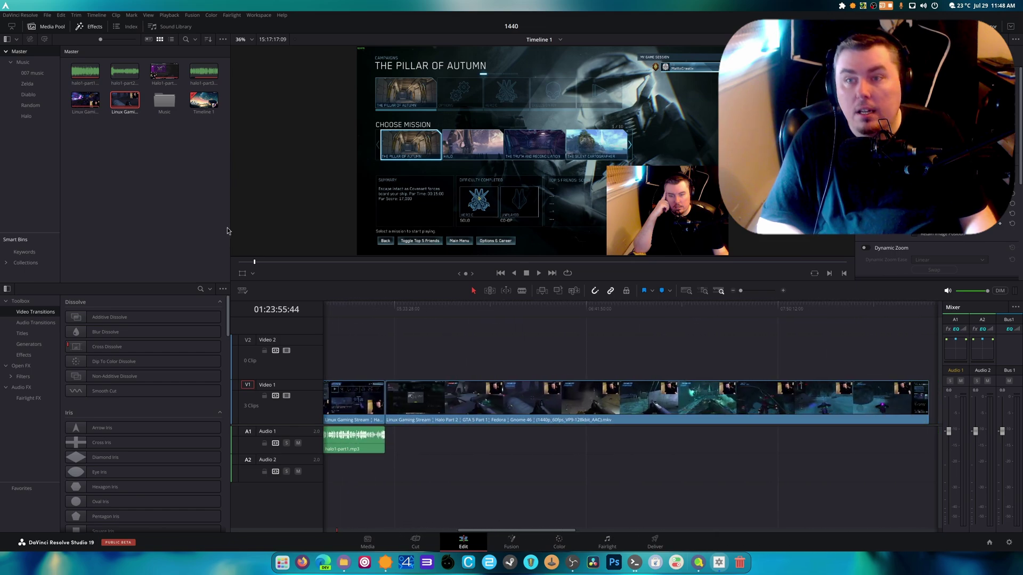
Step: Place halo1-part2.mp3 on Audio 1 under the Part 2 video and link the pair
{"action": "left_click_drag", "start_coordinate": [125, 72], "coordinate": [440, 449]}
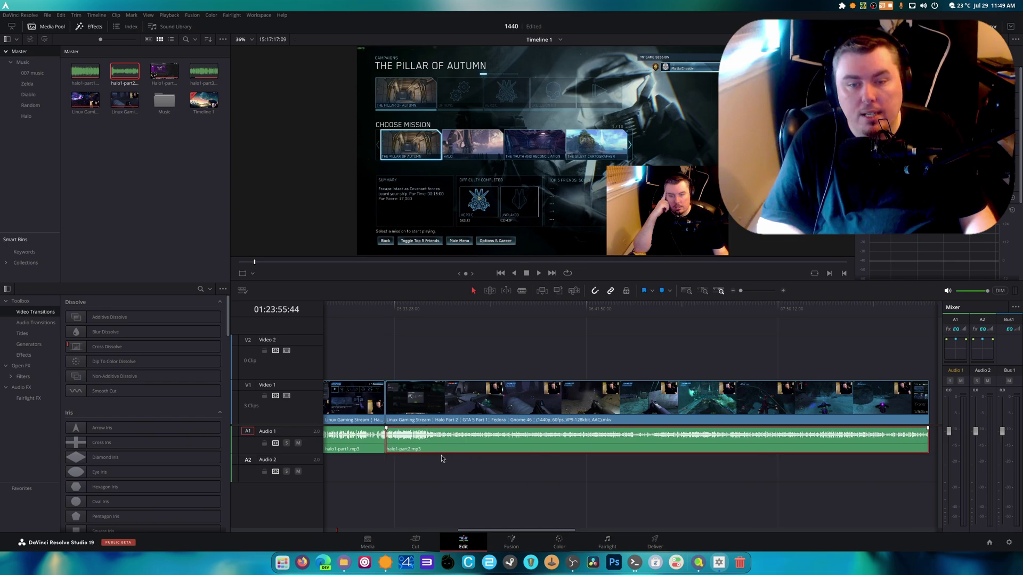
{"action": "left_click", "coordinate": [495, 405], "text": "ctrl"}
{"action": "right_click", "coordinate": [495, 405]}
{"action": "left_click", "coordinate": [525, 299]}
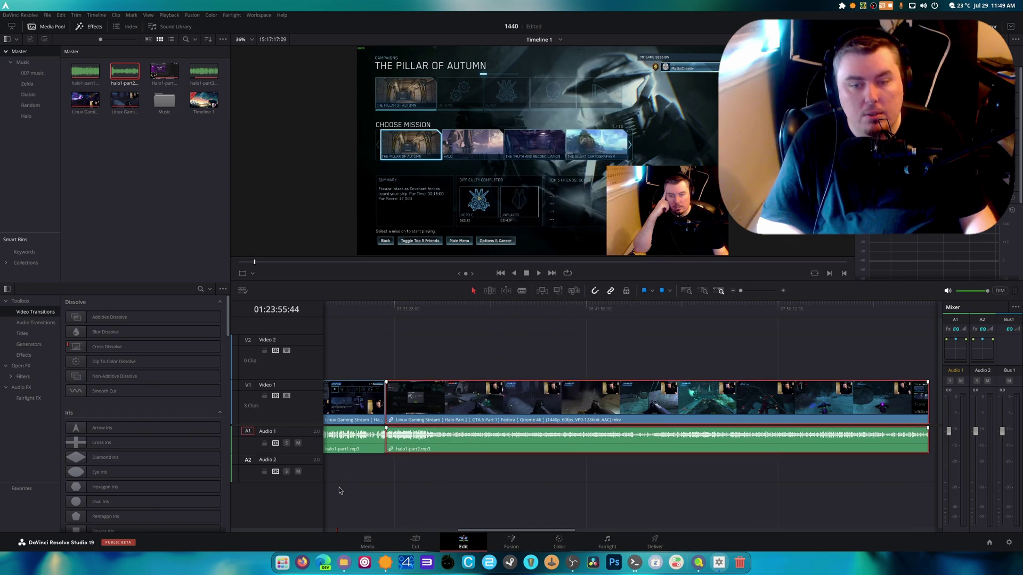
Step: Link the Halo Part 1 video with its audio, then scrub the footage for a cut point
{"action": "left_click_drag", "start_coordinate": [340, 490], "coordinate": [337, 403]}
{"action": "right_click", "coordinate": [365, 405]}
{"action": "left_click", "coordinate": [422, 404]}
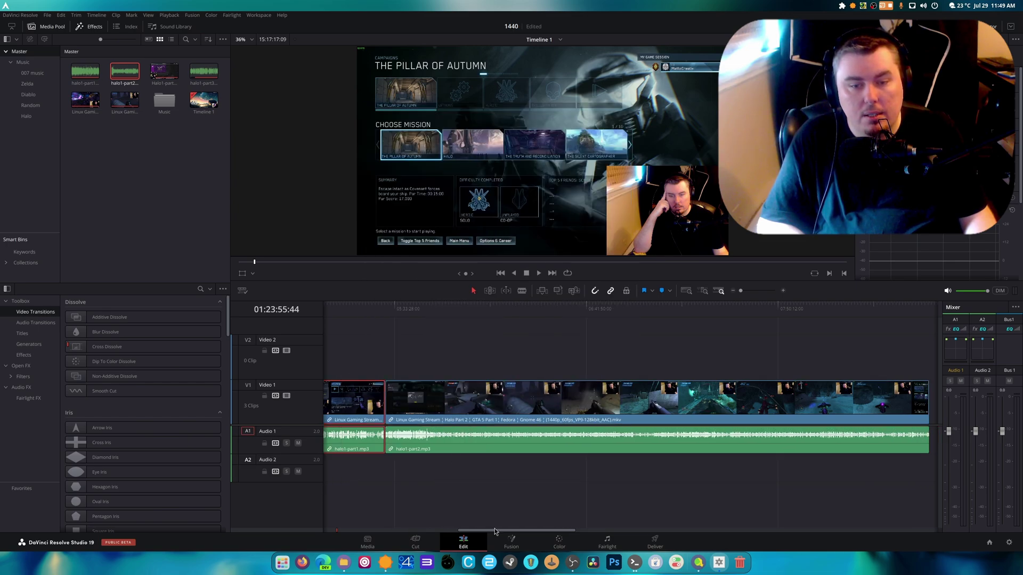
{"action": "left_click_drag", "start_coordinate": [494, 532], "coordinate": [727, 530]}
{"action": "left_click_drag", "start_coordinate": [672, 498], "coordinate": [495, 409]}
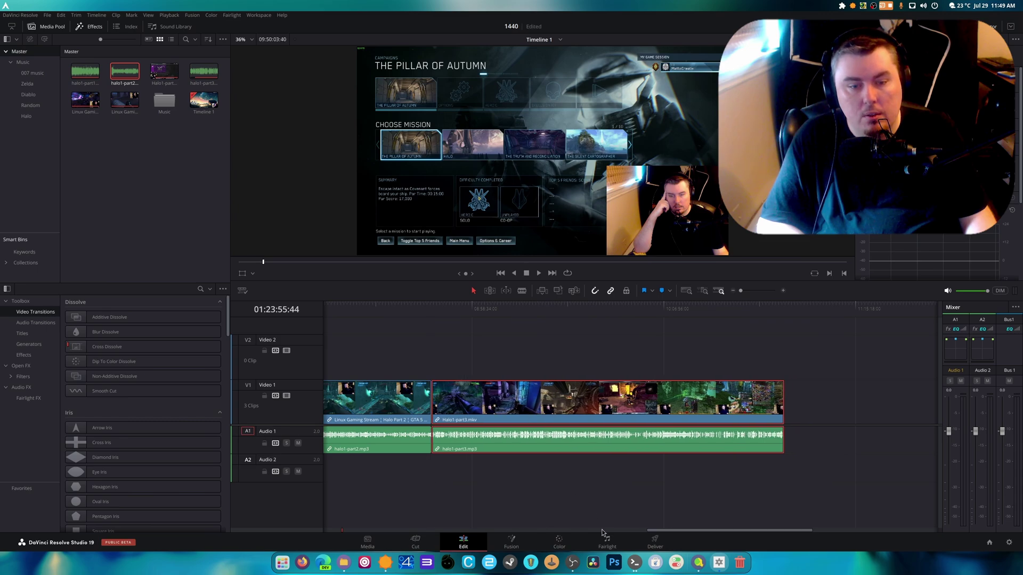
{"action": "left_click_drag", "start_coordinate": [659, 531], "coordinate": [534, 531]}
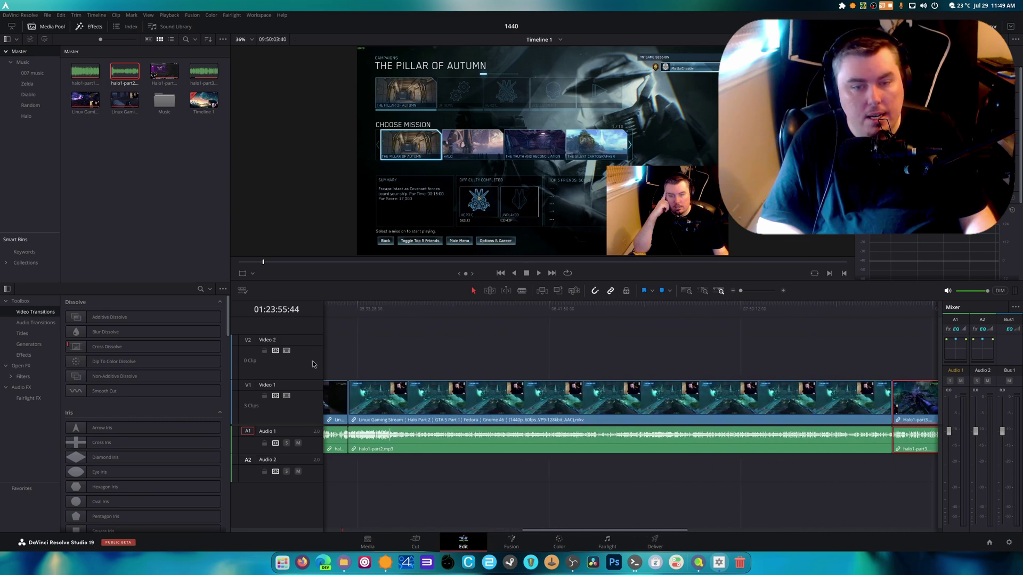
{"action": "left_click_drag", "start_coordinate": [341, 317], "coordinate": [387, 322]}
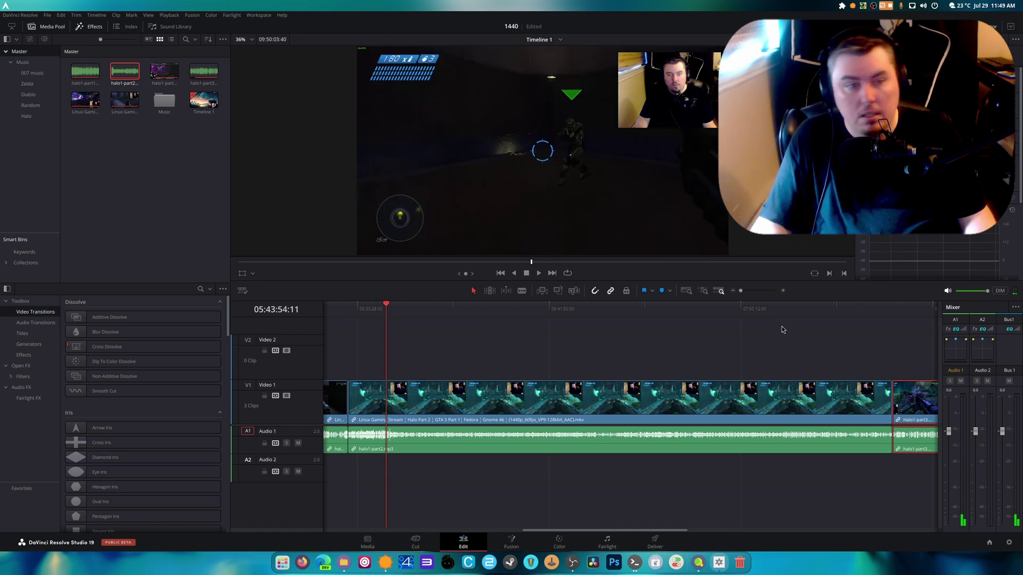
Step: Split Part 2 after its menu section and ripple-delete the opening piece
{"action": "left_click", "coordinate": [782, 291]}
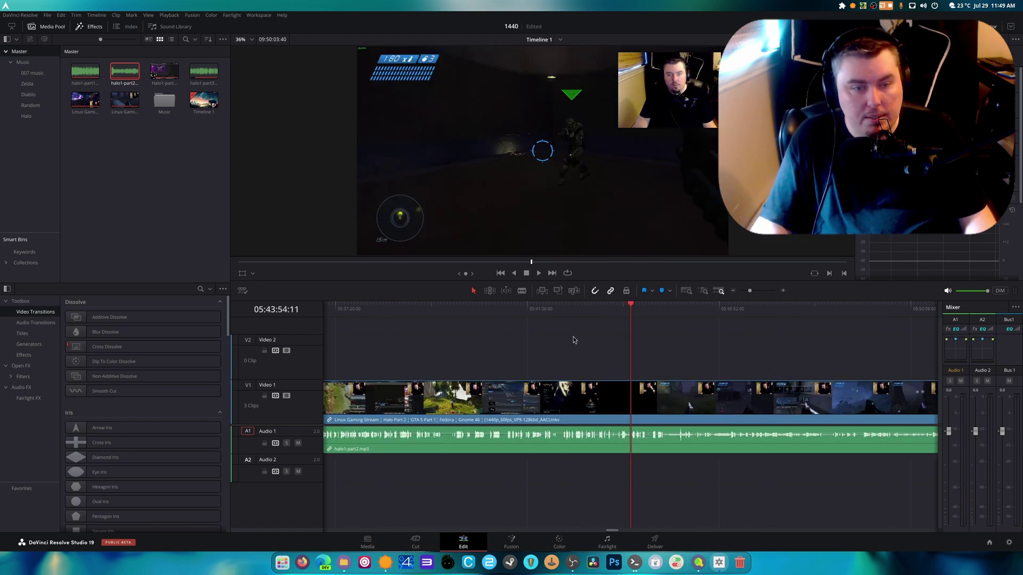
{"action": "left_click_drag", "start_coordinate": [580, 320], "coordinate": [620, 320]}
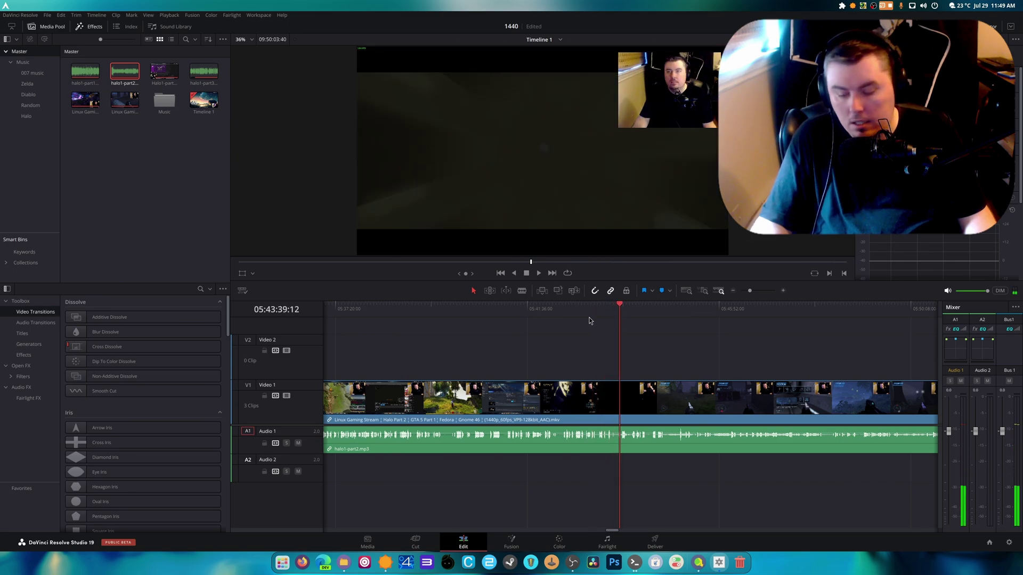
{"action": "key", "text": "ctrl+\\"}
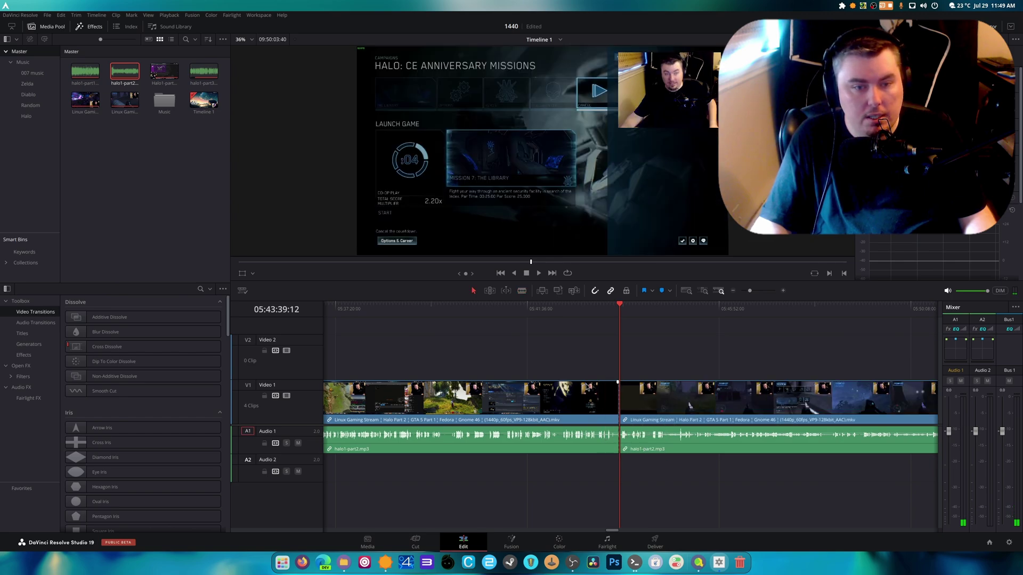
{"action": "left_click", "coordinate": [588, 399]}
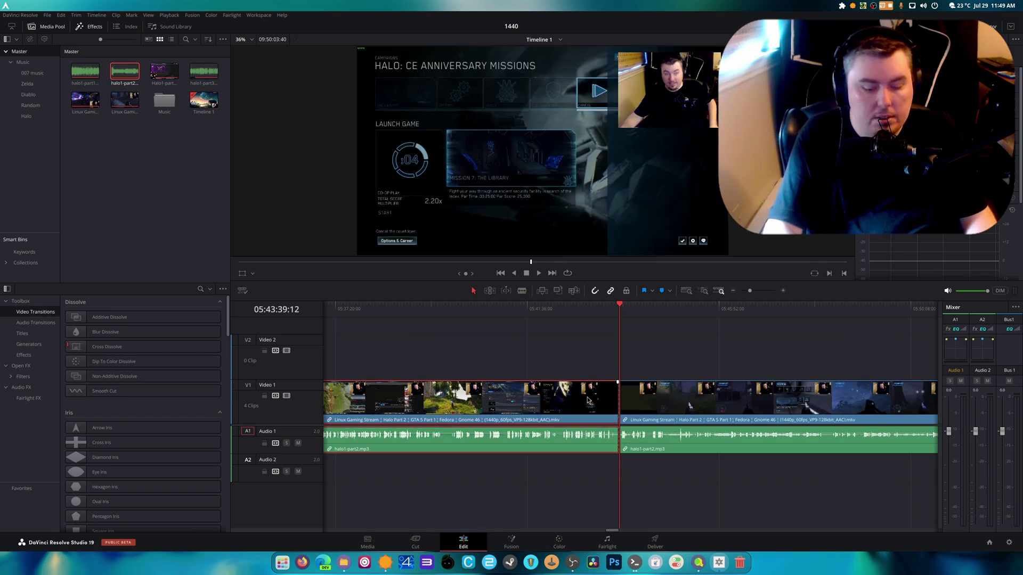
{"action": "key", "text": "Delete"}
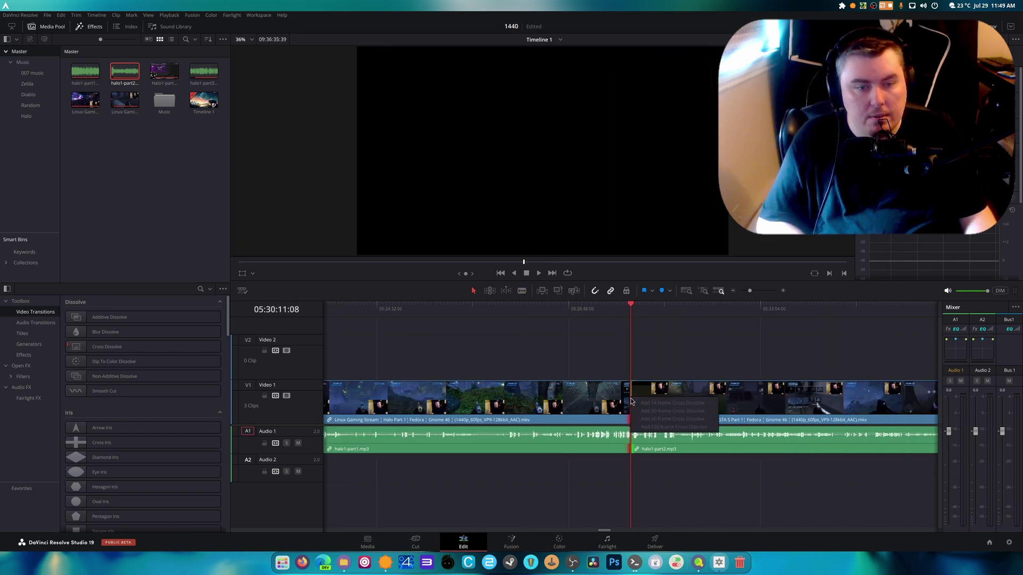
Step: Blade Part 1 just before the join and ripple-delete the short leftover piece
{"action": "left_click_drag", "start_coordinate": [593, 309], "coordinate": [619, 319]}
{"action": "key", "text": "b"}
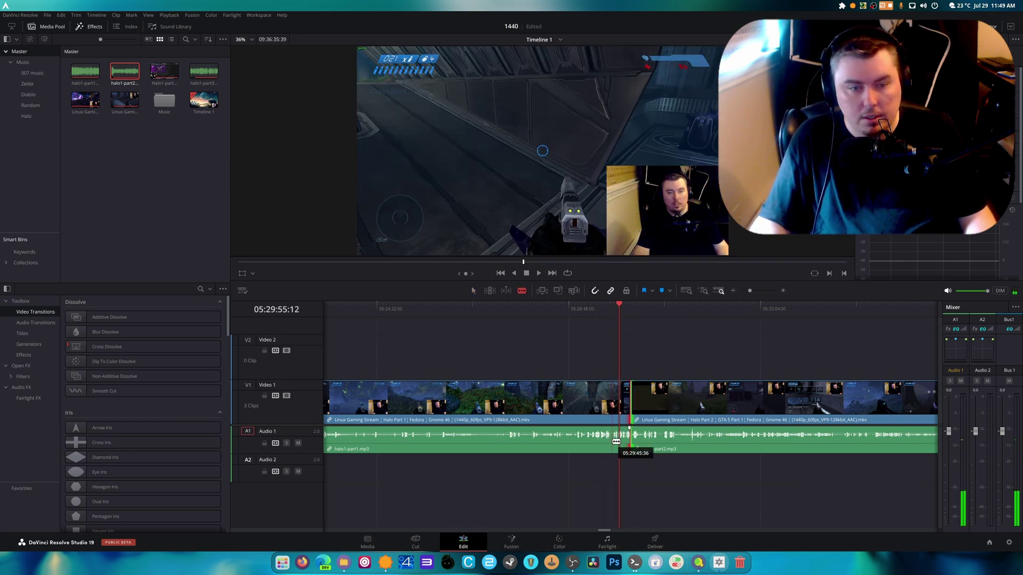
{"action": "left_click", "coordinate": [612, 422]}
{"action": "key", "text": "a"}
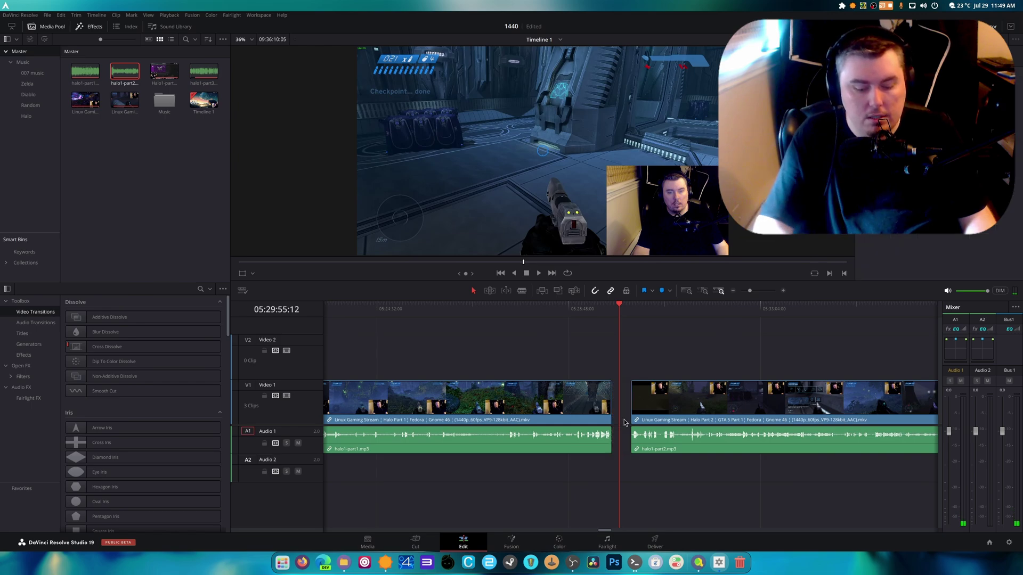
{"action": "key", "text": "Delete"}
Step: Nudge the Part 2 clips slightly earlier and set the playhead just past the join
{"action": "right_click", "coordinate": [613, 403]}
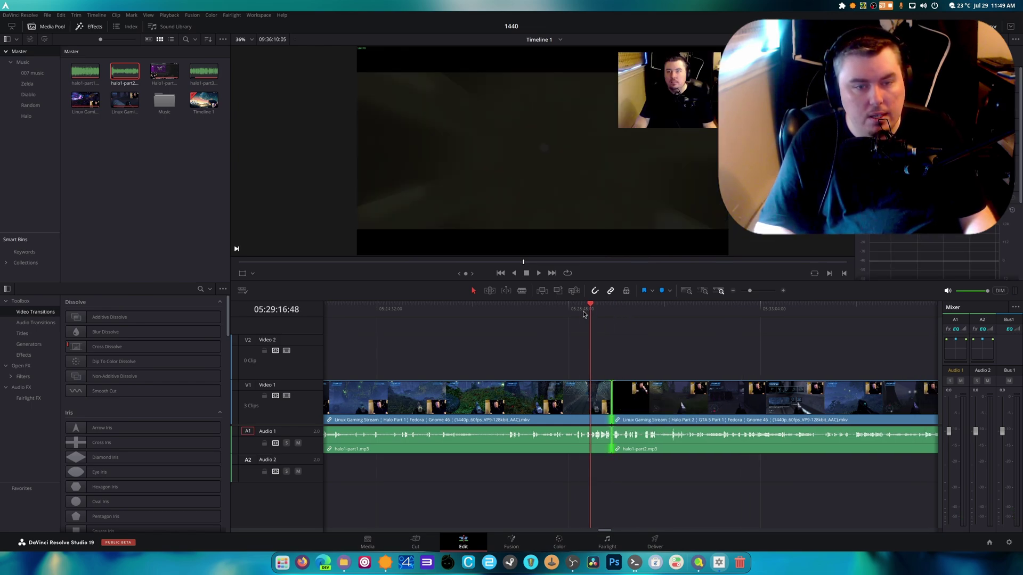
{"action": "key", "text": "j"}
{"action": "right_click", "coordinate": [613, 393]}
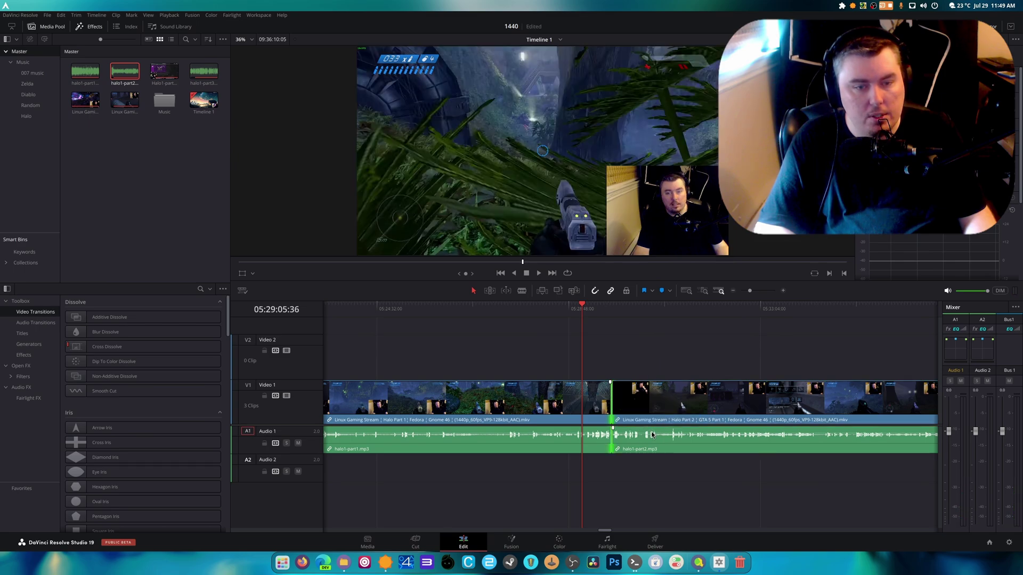
{"action": "left_click_drag", "start_coordinate": [652, 435], "coordinate": [667, 442]}
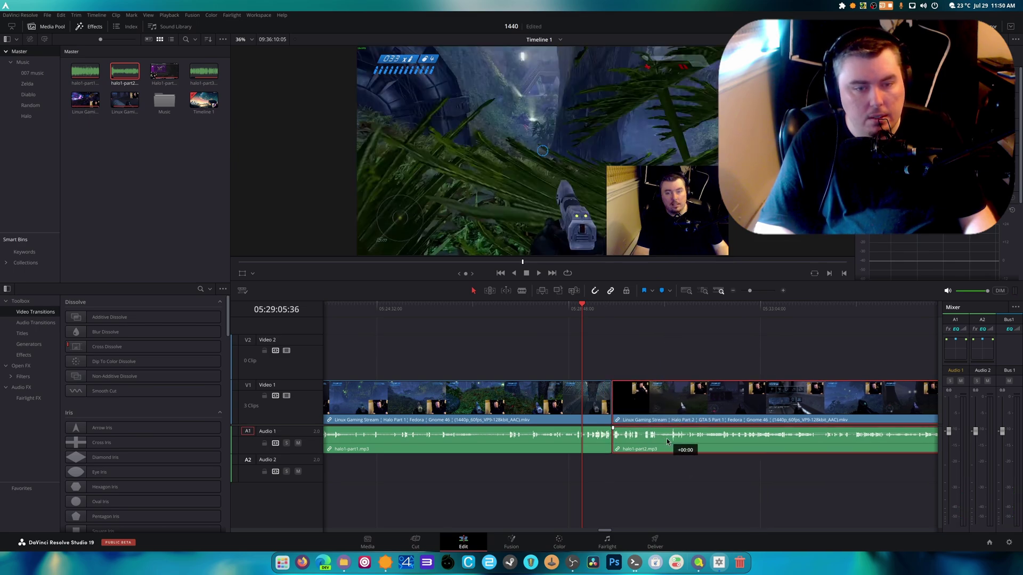
{"action": "left_click", "coordinate": [618, 361]}
{"action": "left_click", "coordinate": [611, 392]}
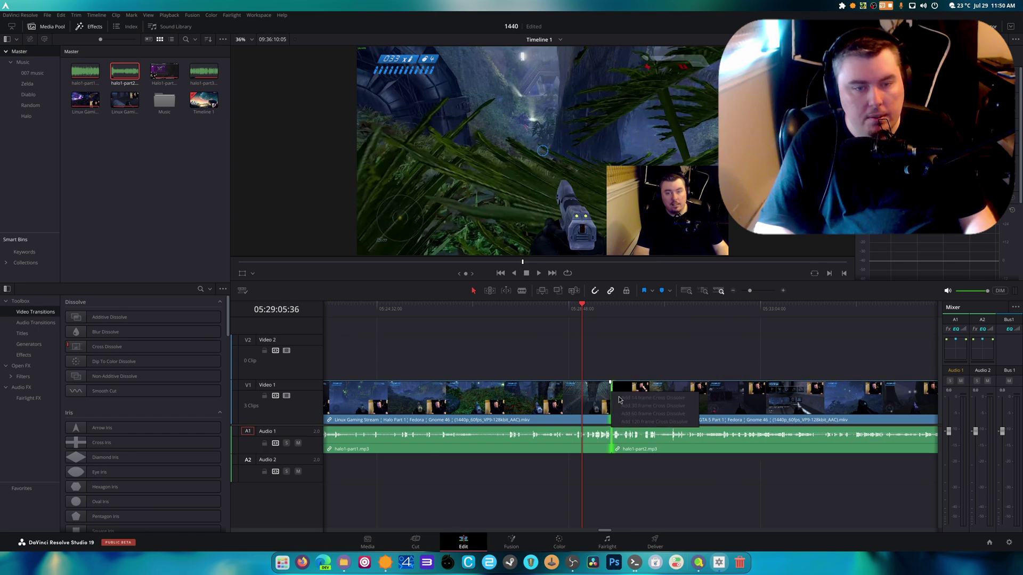
{"action": "left_click", "coordinate": [602, 311]}
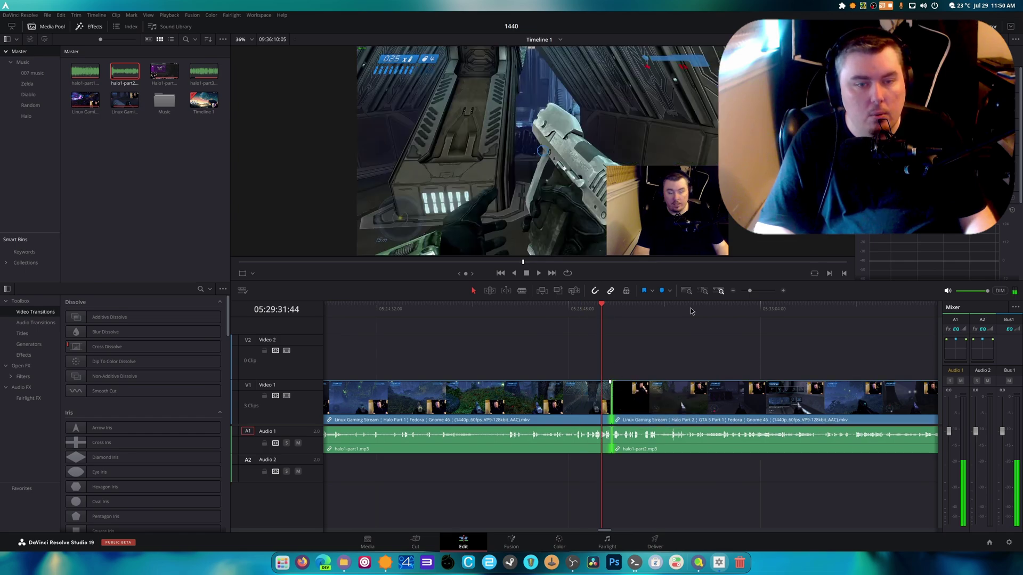
{"action": "left_click", "coordinate": [783, 290]}
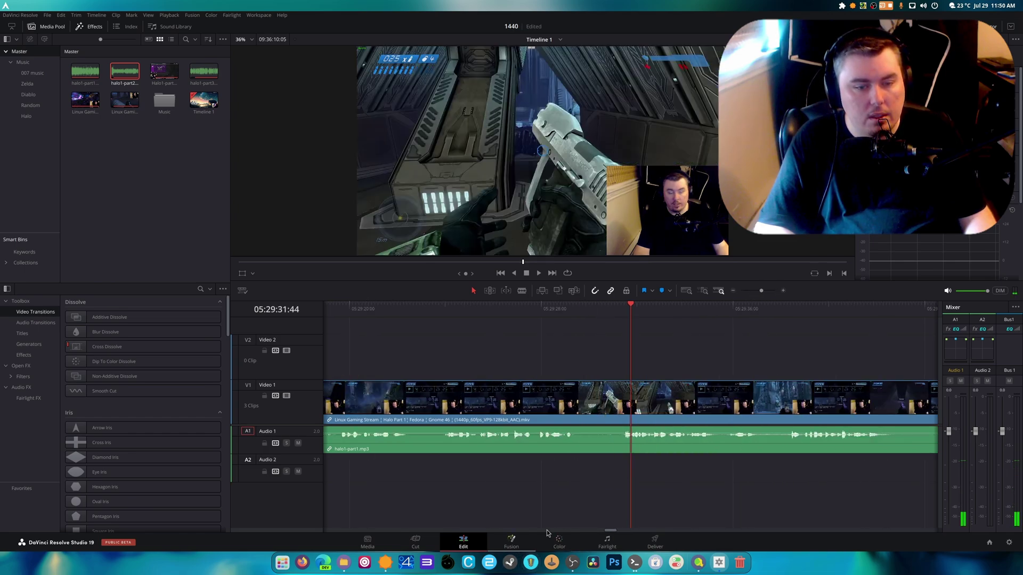
Step: Line up halo1-part2 with its audio flush against the end of Part 1
{"action": "left_click_drag", "start_coordinate": [611, 531], "coordinate": [612, 533]}
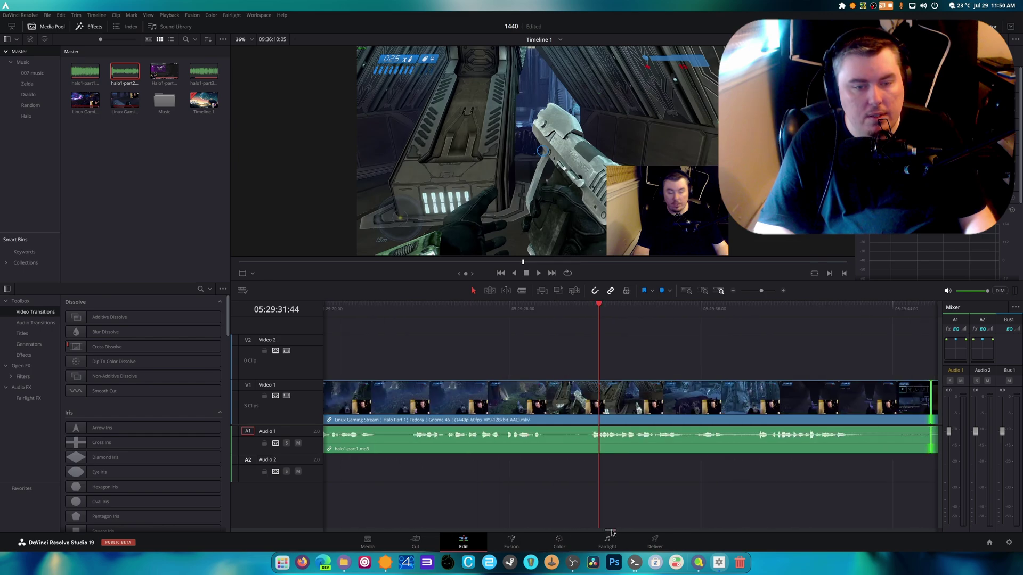
{"action": "scroll", "coordinate": [612, 531], "scroll_direction": "down", "scroll_amount": 5}
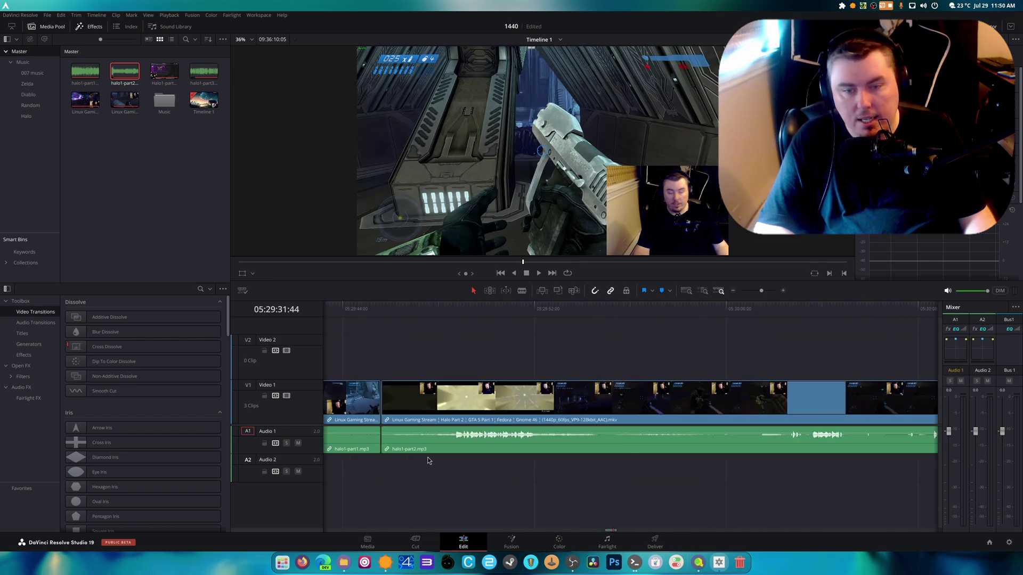
{"action": "left_click", "coordinate": [380, 435]}
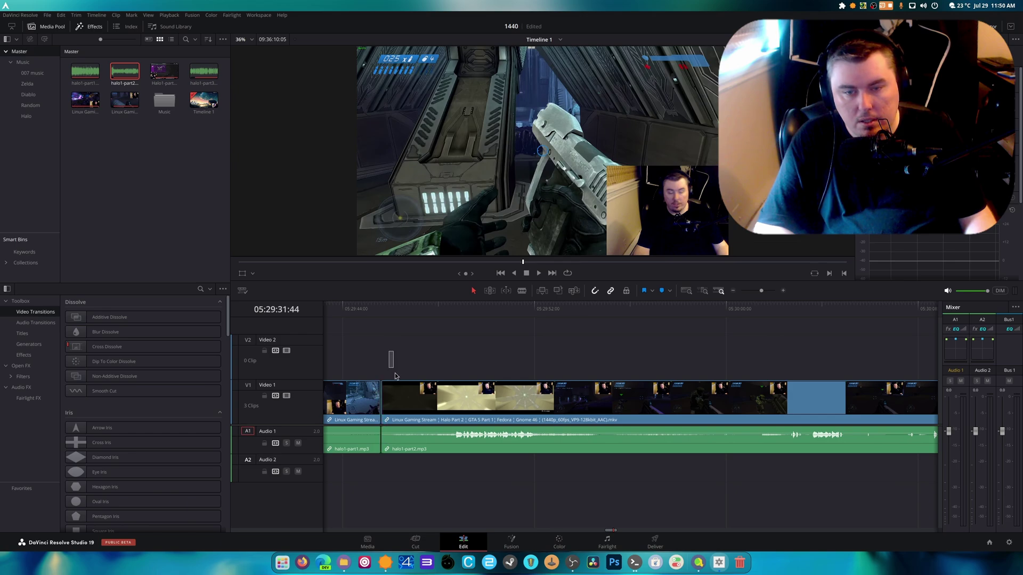
{"action": "left_click", "coordinate": [396, 392]}
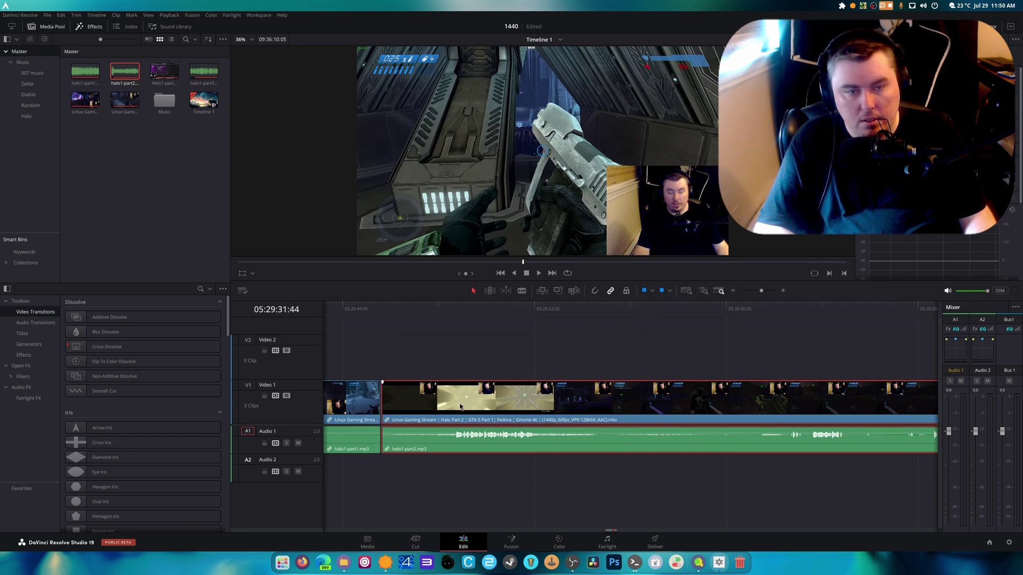
{"action": "left_click_drag", "start_coordinate": [460, 406], "coordinate": [455, 407]}
{"action": "left_click", "coordinate": [417, 363]}
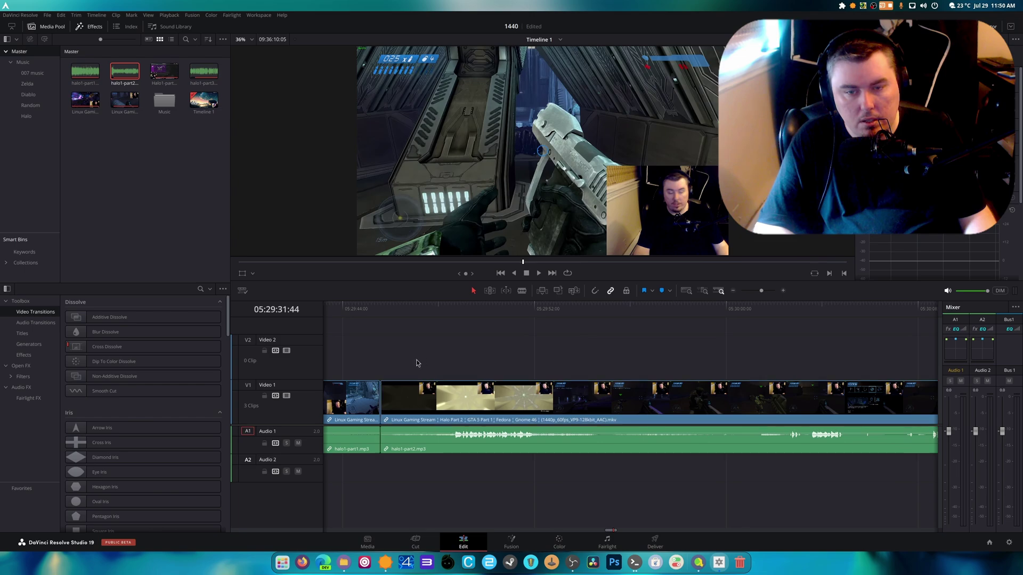
Step: Add a cross dissolve at the Part 1/Part 2 join and play it back
{"action": "right_click", "coordinate": [382, 392]}
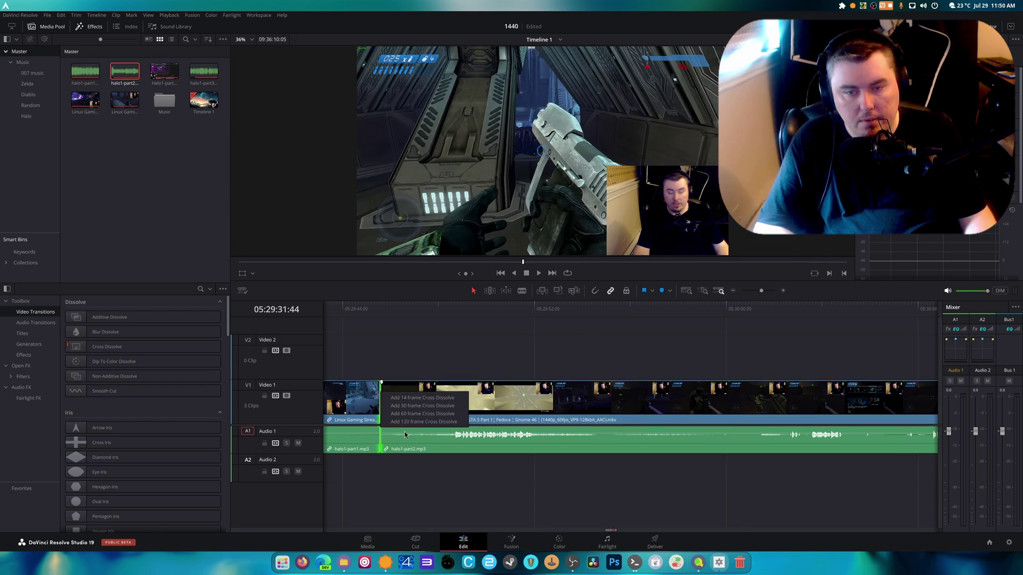
{"action": "left_click", "coordinate": [410, 413]}
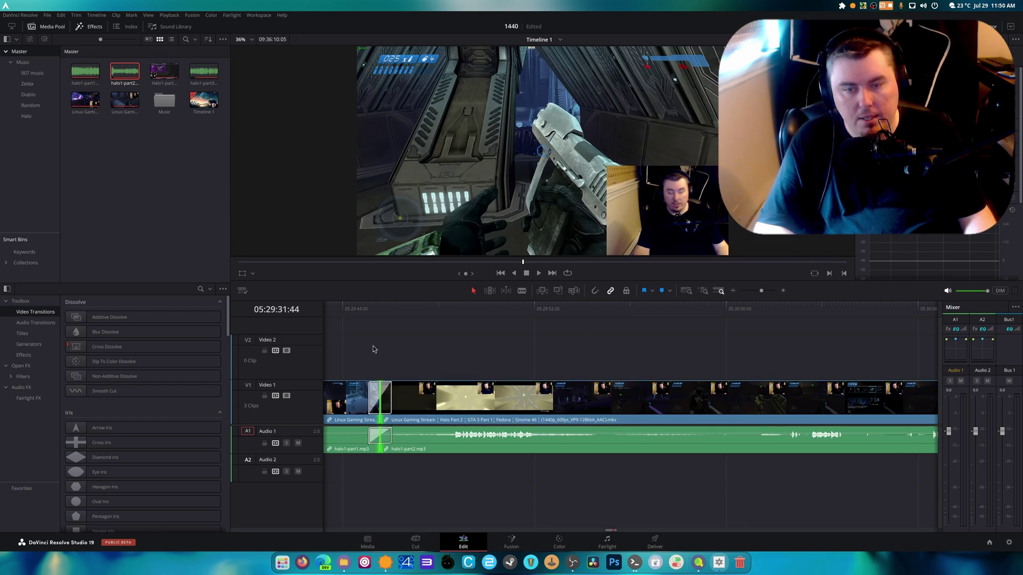
{"action": "left_click", "coordinate": [536, 275]}
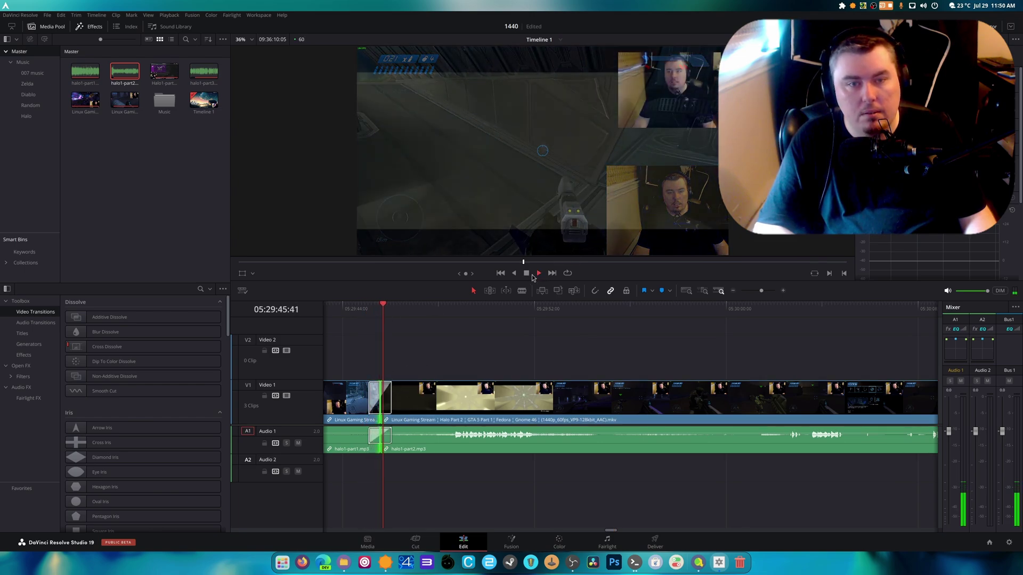
{"action": "key", "text": "space"}
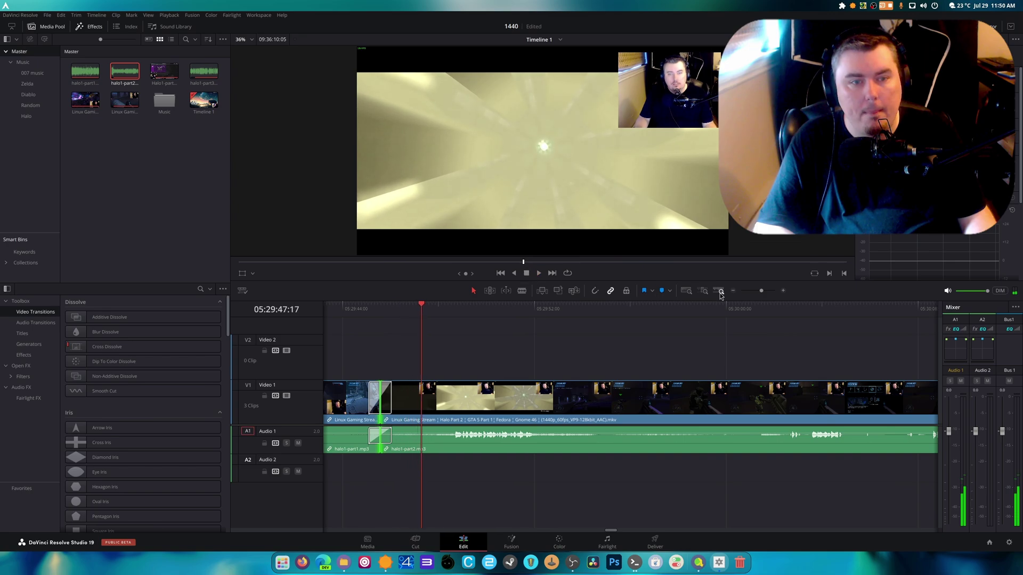
{"action": "left_click", "coordinate": [733, 291]}
{"action": "left_click", "coordinate": [733, 291]}
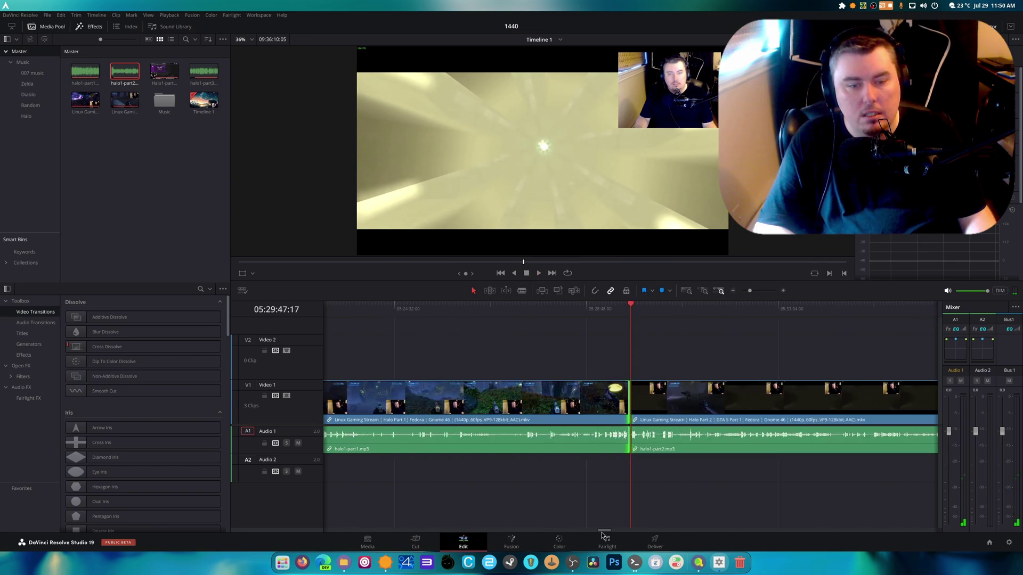
Step: Scrub into the first Halo Part 1 clip to where gameplay begins
{"action": "left_click_drag", "start_coordinate": [609, 531], "coordinate": [351, 521]}
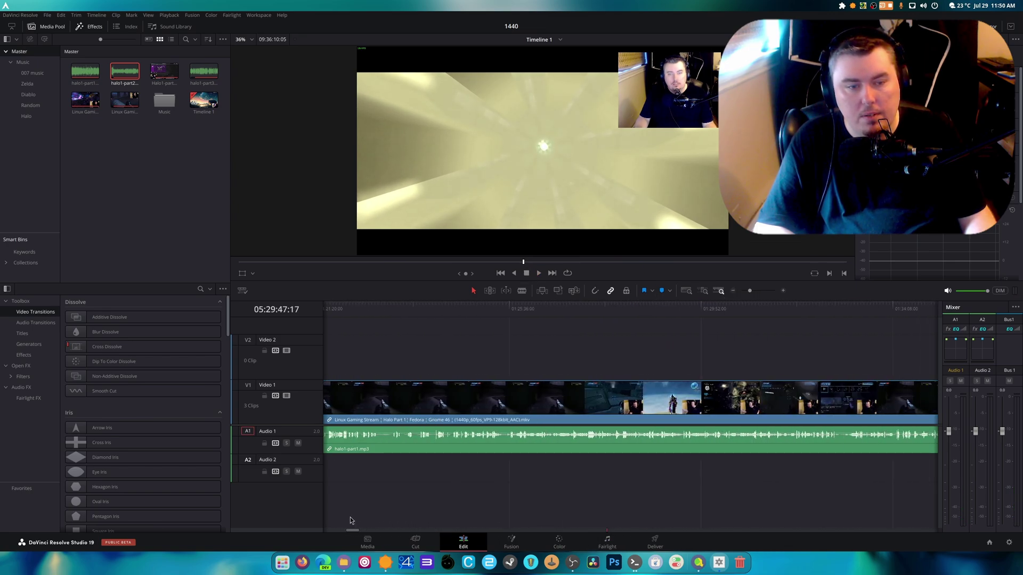
{"action": "mouse_move", "coordinate": [641, 308]}
{"action": "left_mouse_down"}
{"action": "mouse_move", "coordinate": [676, 312]}
{"action": "mouse_move", "coordinate": [639, 311]}
{"action": "left_mouse_up"}
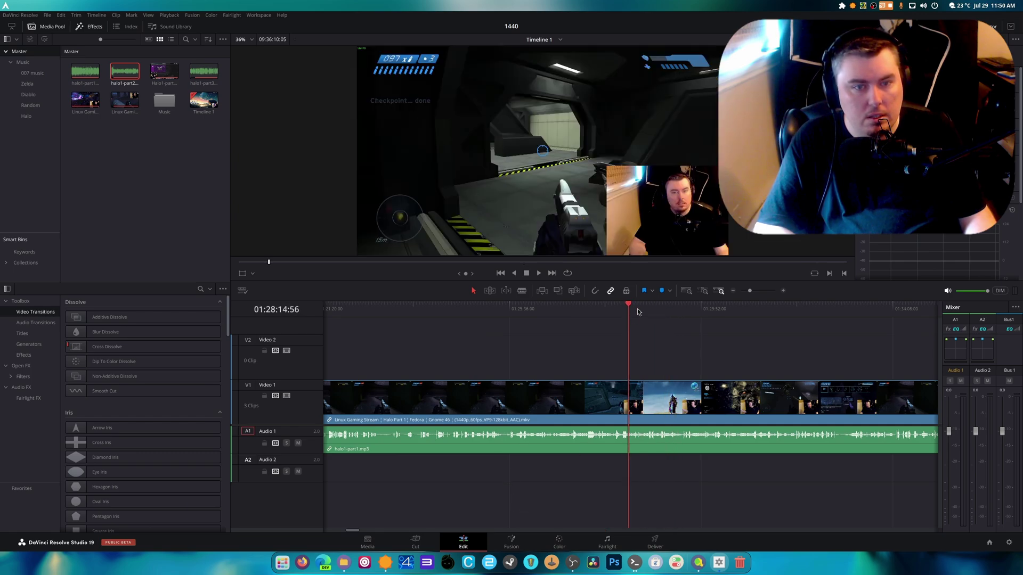
{"action": "left_click", "coordinate": [733, 291]}
{"action": "left_click", "coordinate": [734, 291]}
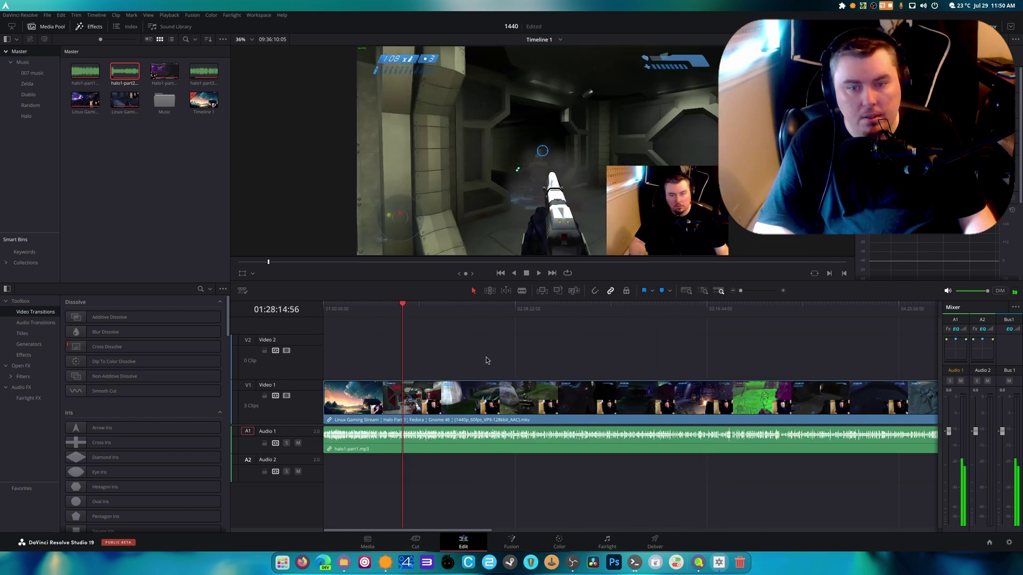
{"action": "left_click", "coordinate": [366, 318]}
{"action": "left_click_drag", "start_coordinate": [366, 318], "coordinate": [399, 319]}
{"action": "scroll", "coordinate": [574, 397], "scroll_direction": "up", "scroll_amount": 3}
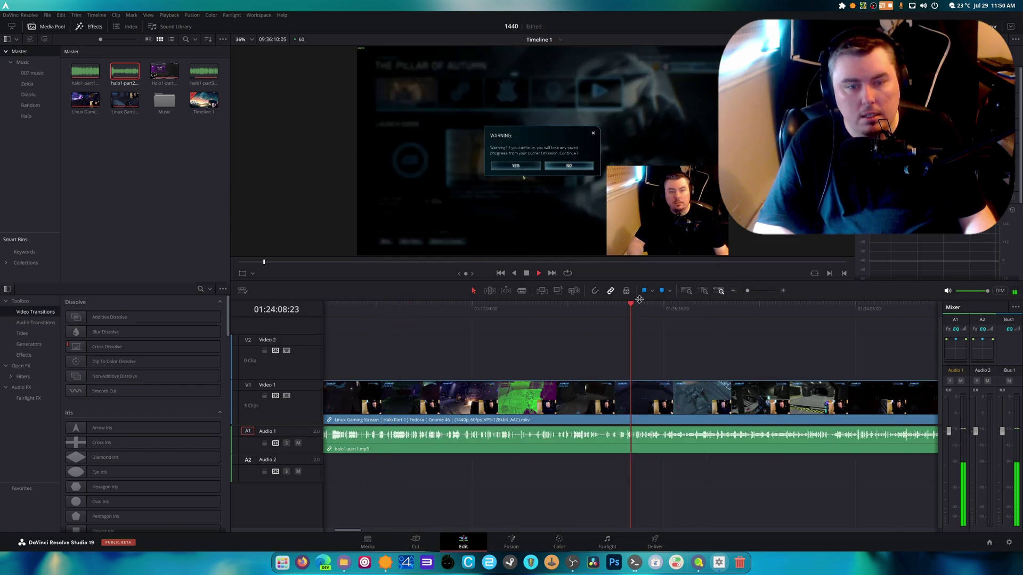
Step: Split there, ripple-delete the opening piece, and add a 120-frame cross dissolve at the start
{"action": "key", "text": "ctrl+b"}
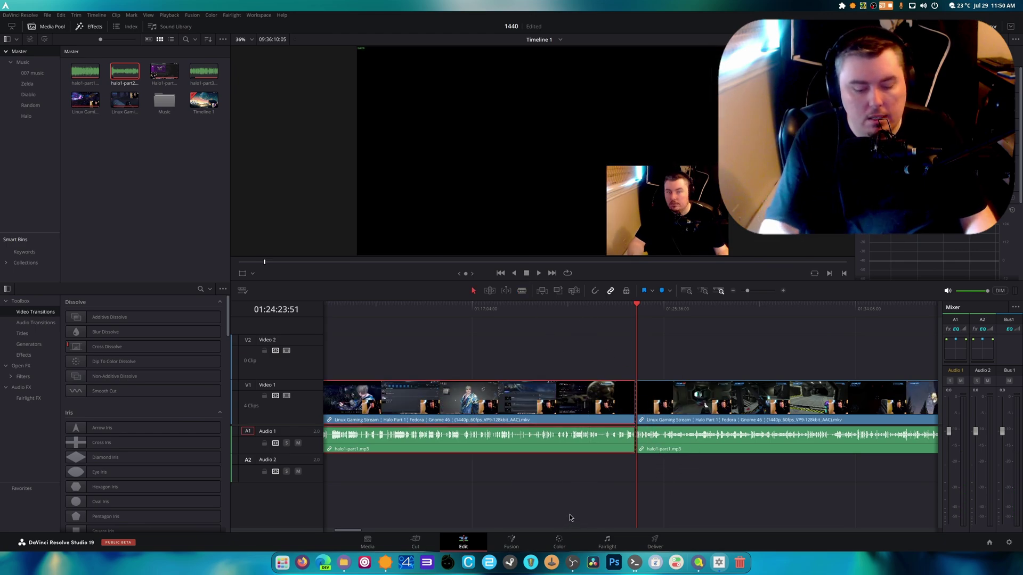
{"action": "key", "text": "Delete"}
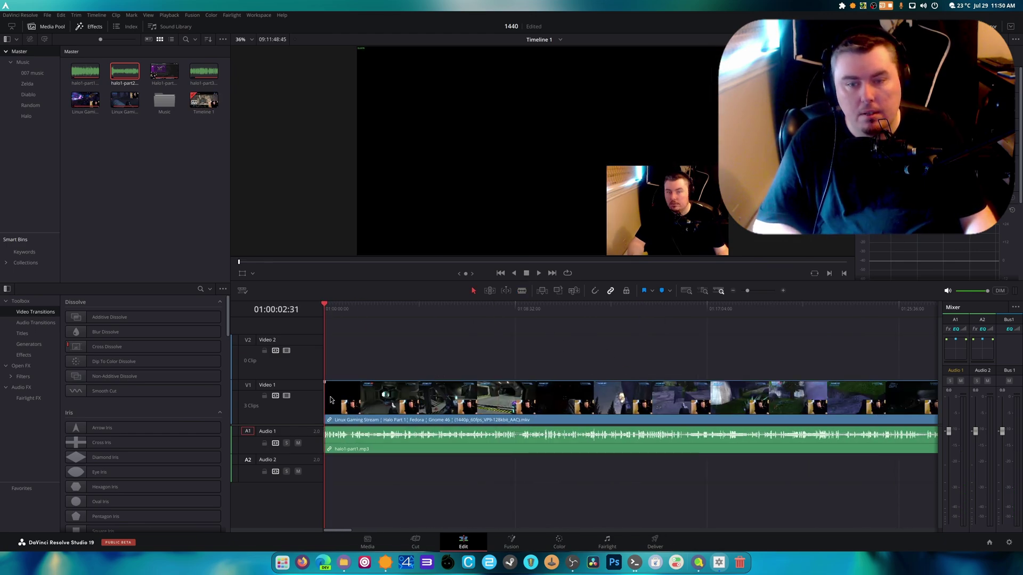
{"action": "right_click", "coordinate": [329, 400]}
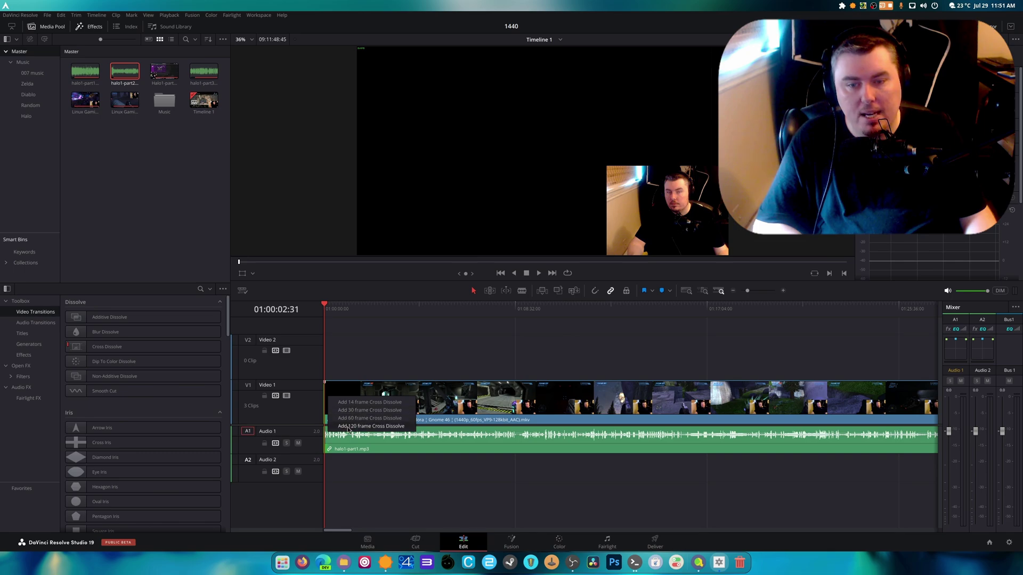
{"action": "left_click", "coordinate": [348, 427]}
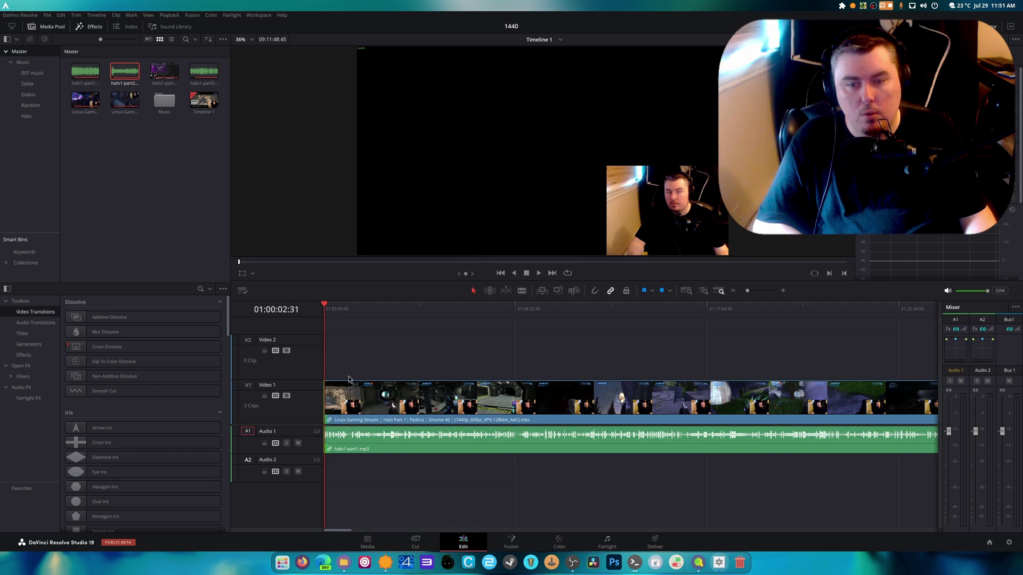
{"action": "left_click", "coordinate": [734, 291]}
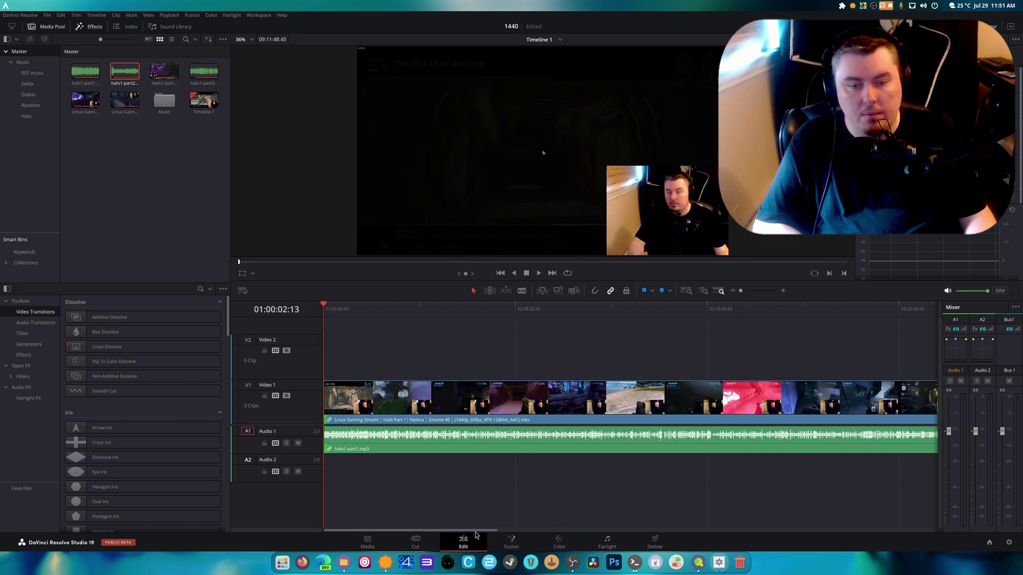
Step: Play the final stretch of halo1-part3 and stop at the ending cut point
{"action": "left_click_drag", "start_coordinate": [475, 531], "coordinate": [780, 519]}
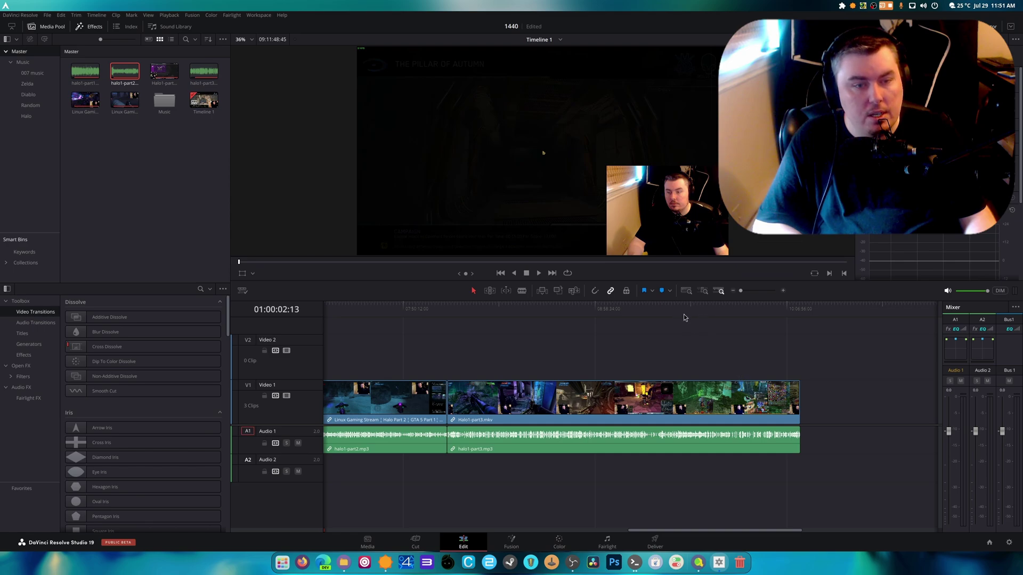
{"action": "left_click_drag", "start_coordinate": [684, 318], "coordinate": [625, 327]}
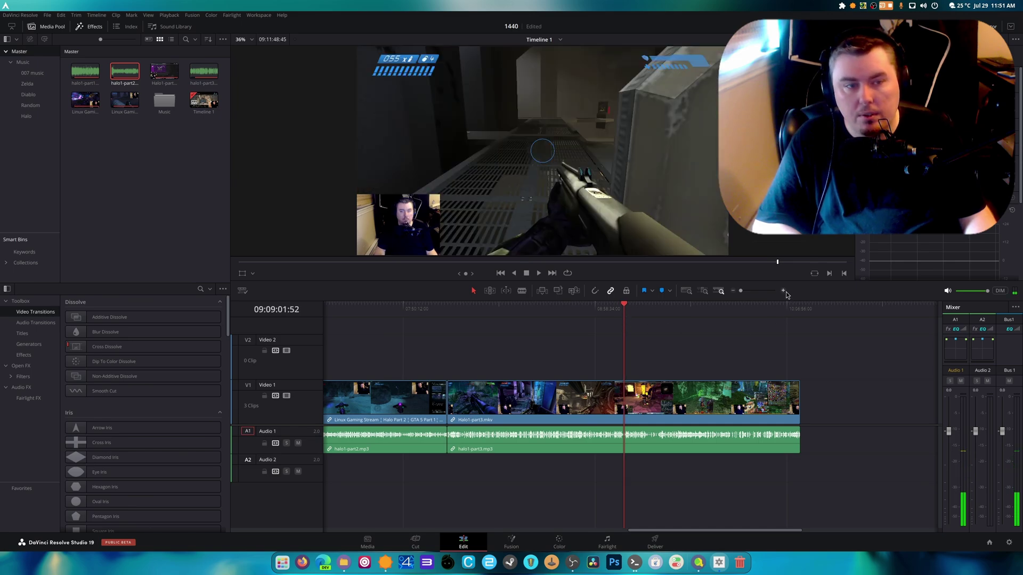
{"action": "left_click", "coordinate": [784, 290]}
{"action": "left_click", "coordinate": [539, 273]}
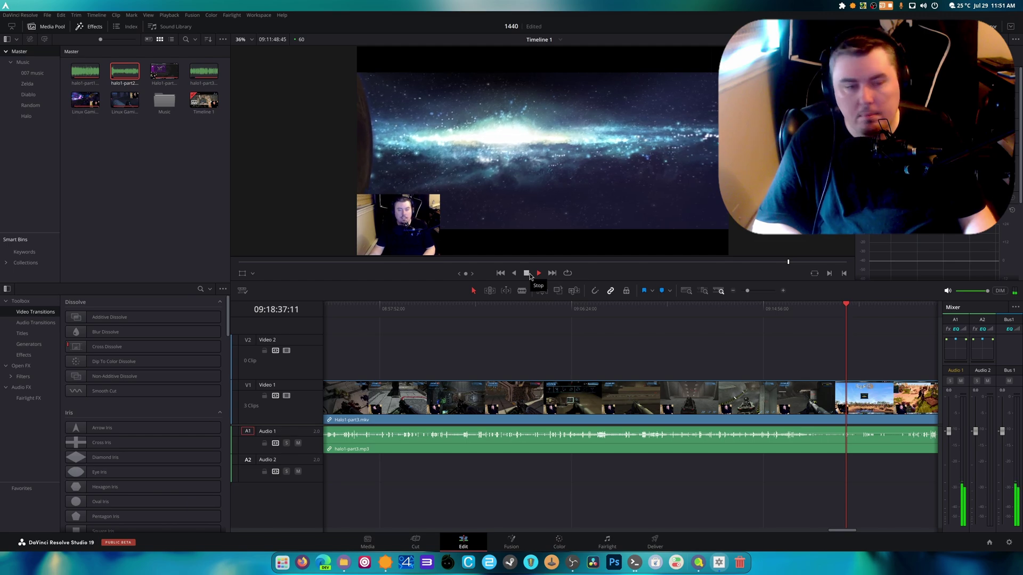
{"action": "left_click", "coordinate": [530, 273]}
Step: Cut halo1-part3 at the playhead, delete the tail, add an ending cross dissolve, and preview
{"action": "key", "text": "b"}
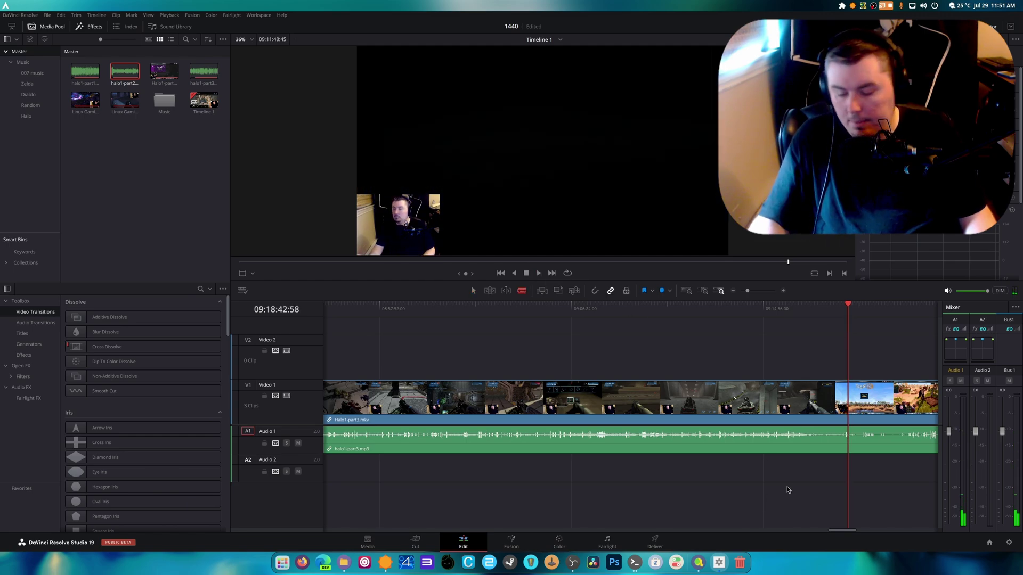
{"action": "left_click", "coordinate": [847, 399]}
{"action": "key", "text": "a"}
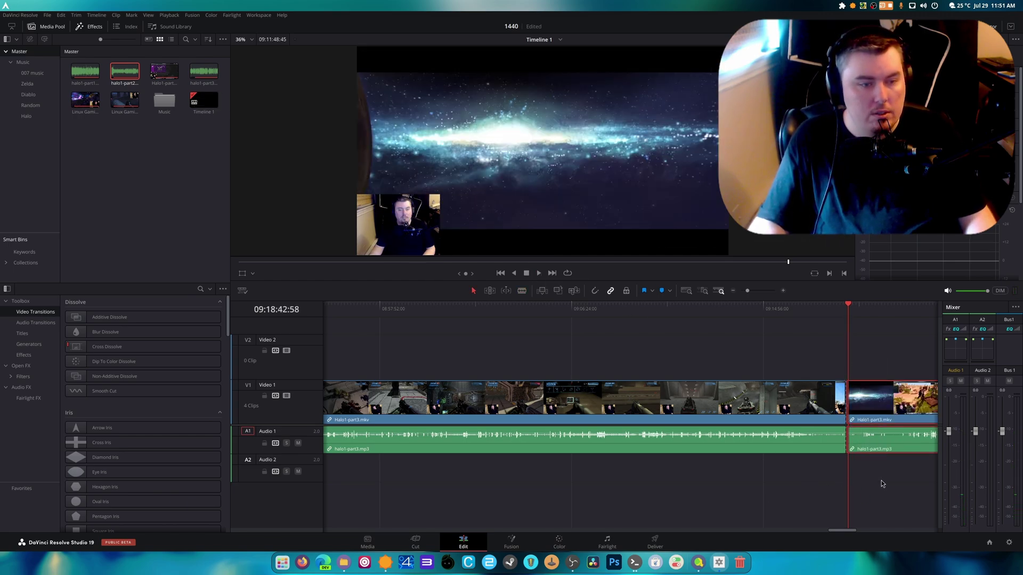
{"action": "key", "text": "Delete"}
{"action": "right_click", "coordinate": [843, 401]}
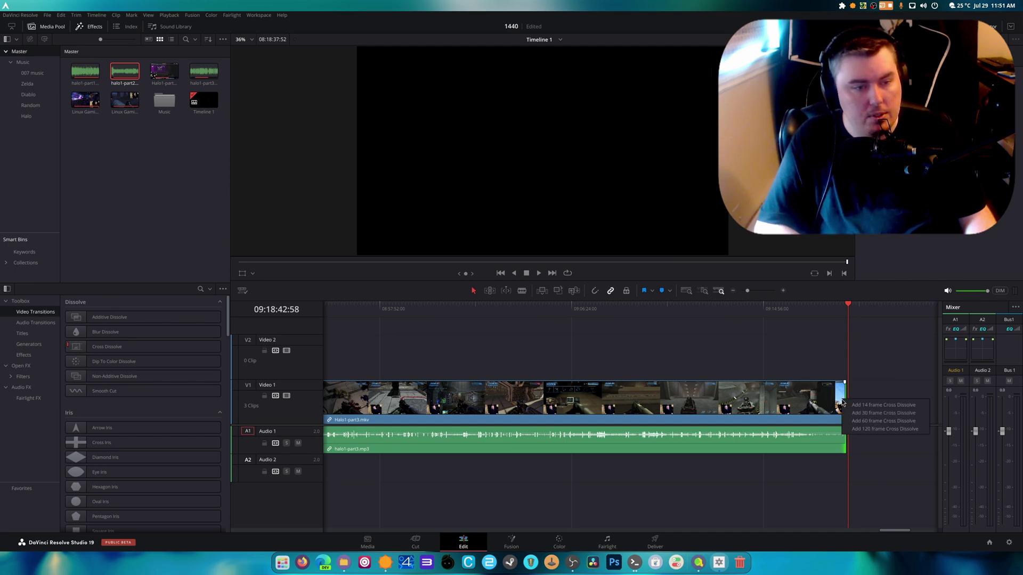
{"action": "left_click", "coordinate": [863, 429]}
{"action": "left_click", "coordinate": [841, 305]}
{"action": "key", "text": "space"}
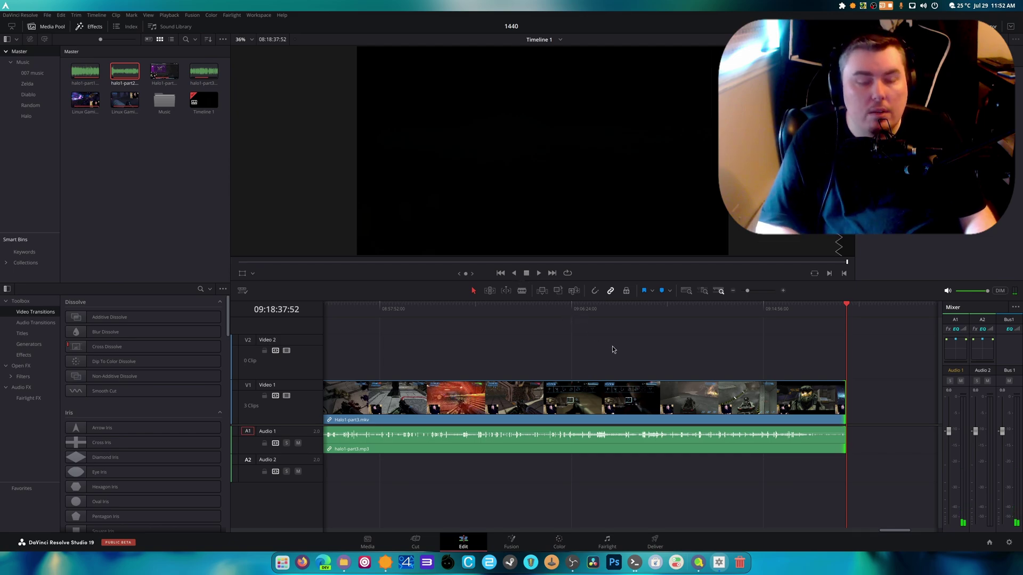
Step: Zoom out and scroll Timeline 1 back to its beginning to review the edit
{"action": "left_click", "coordinate": [733, 290]}
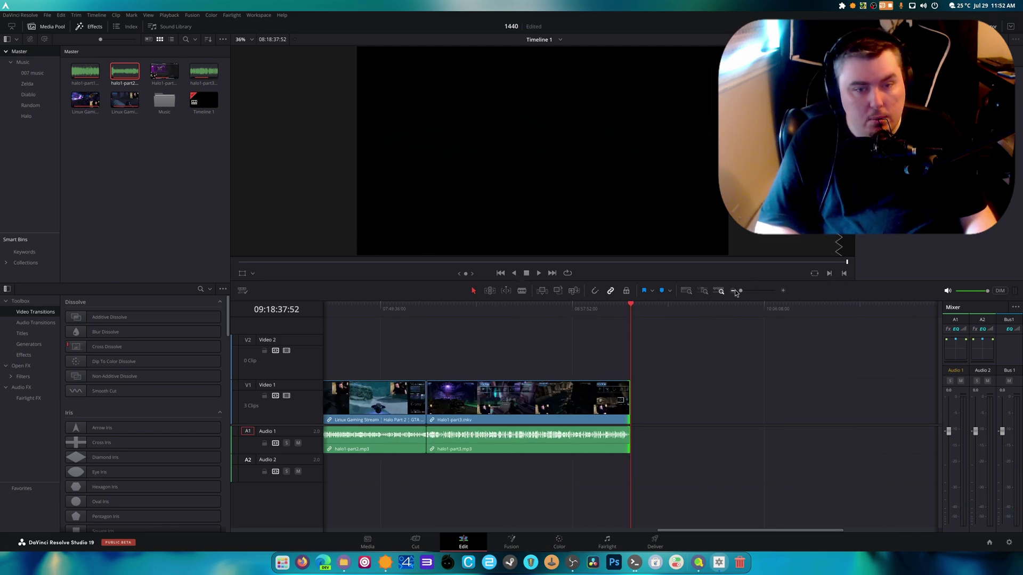
{"action": "left_click_drag", "start_coordinate": [667, 530], "coordinate": [291, 534]}
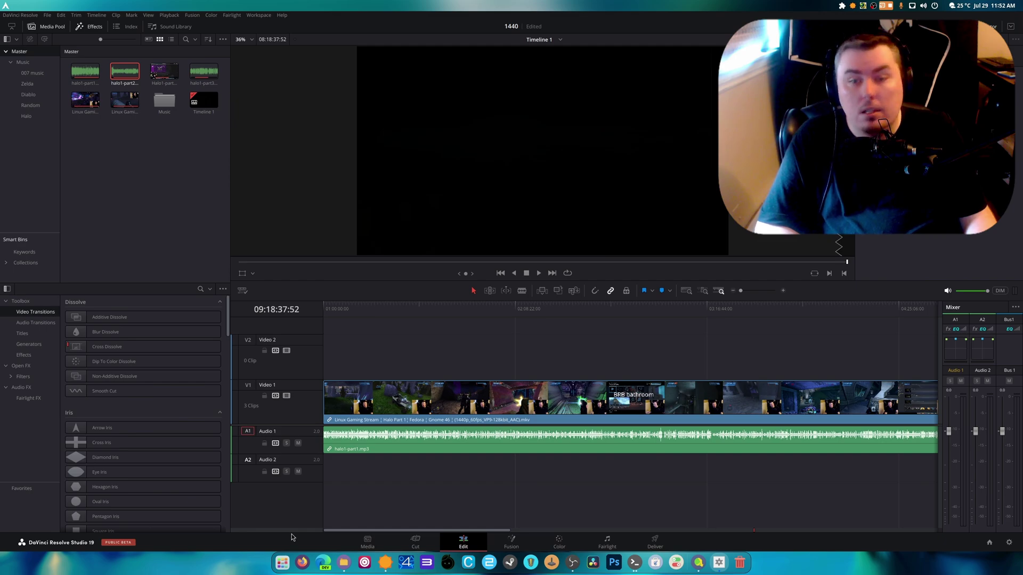